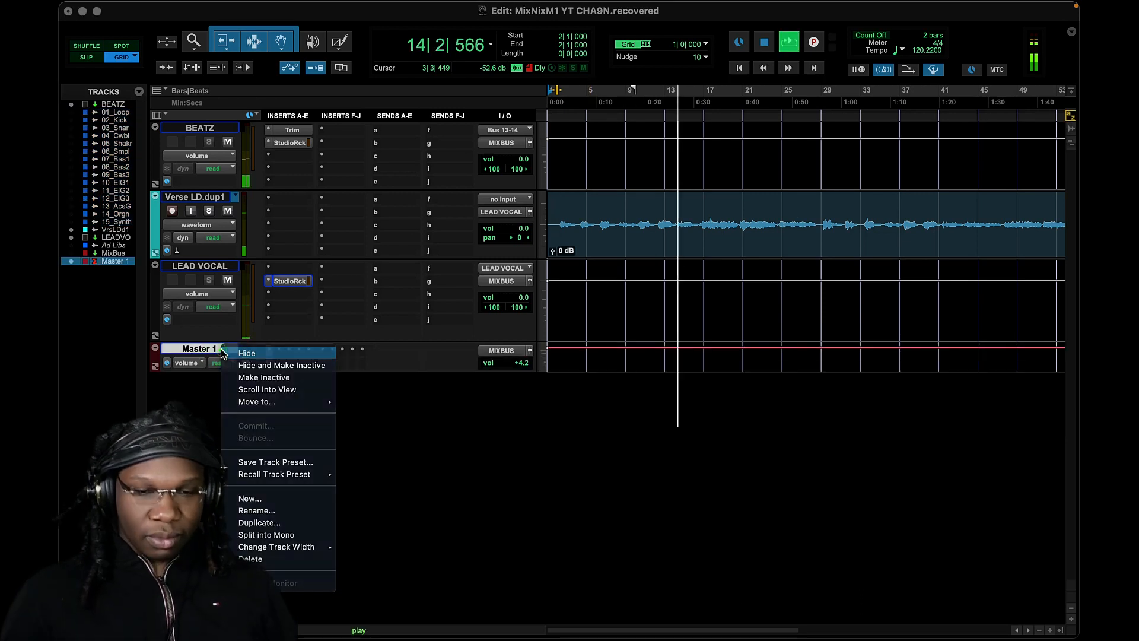
# Hide the Master 1 track, select bars 13 to 47 across the BEATZ and Verse LD.dup1 tracks, and stop playback
pyautogui.click(248, 353)
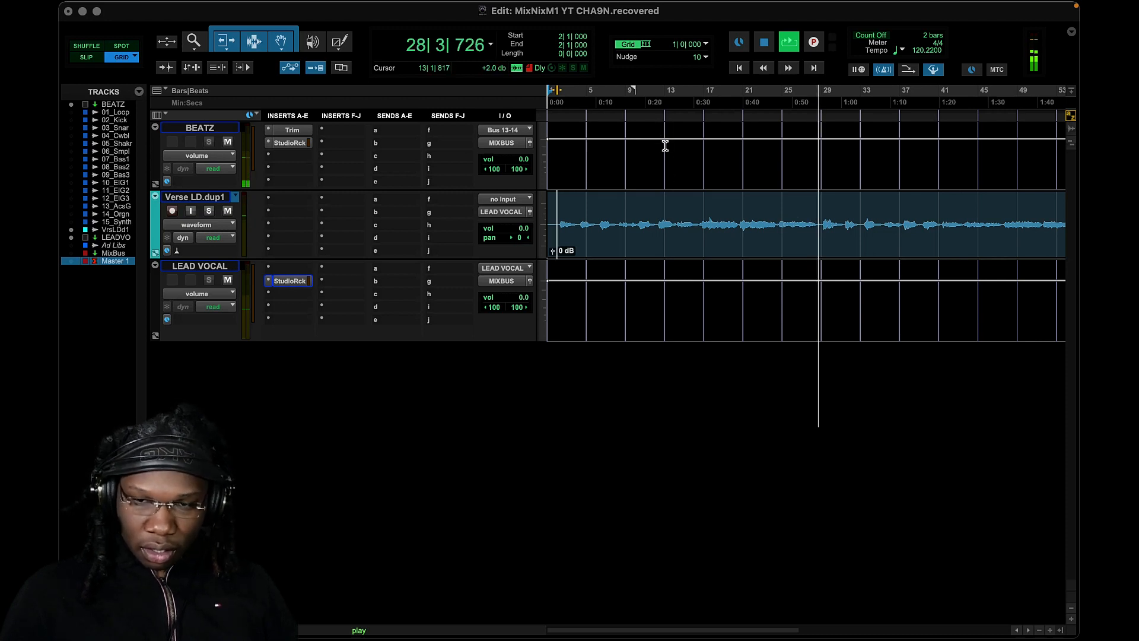
pyautogui.moveTo(663, 151); pyautogui.dragTo(997, 254)
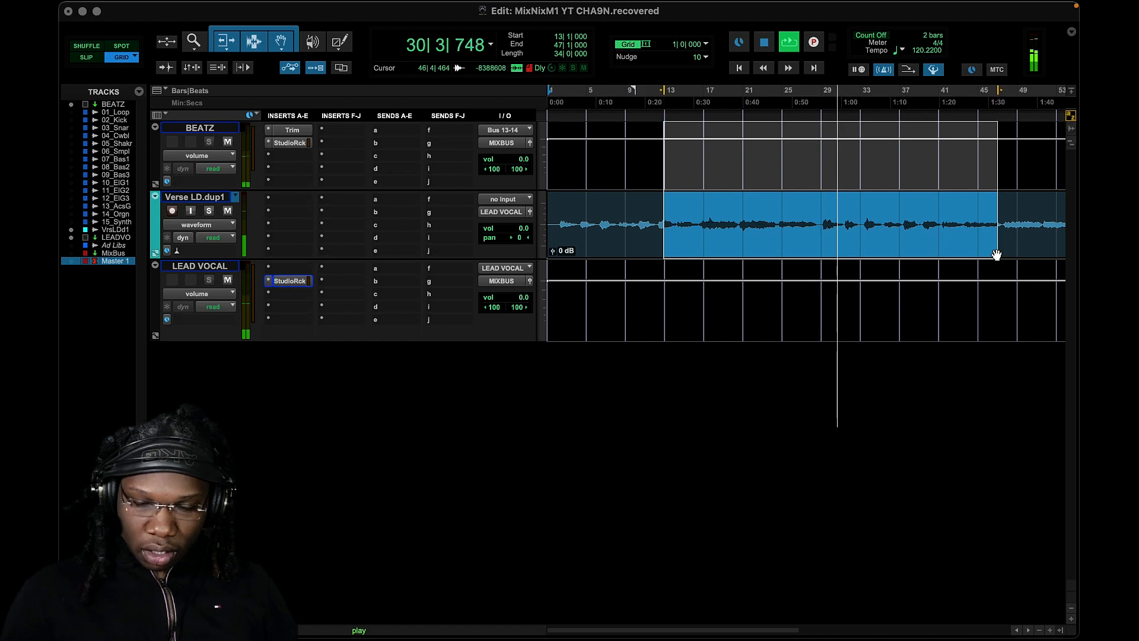
pyautogui.press('space')
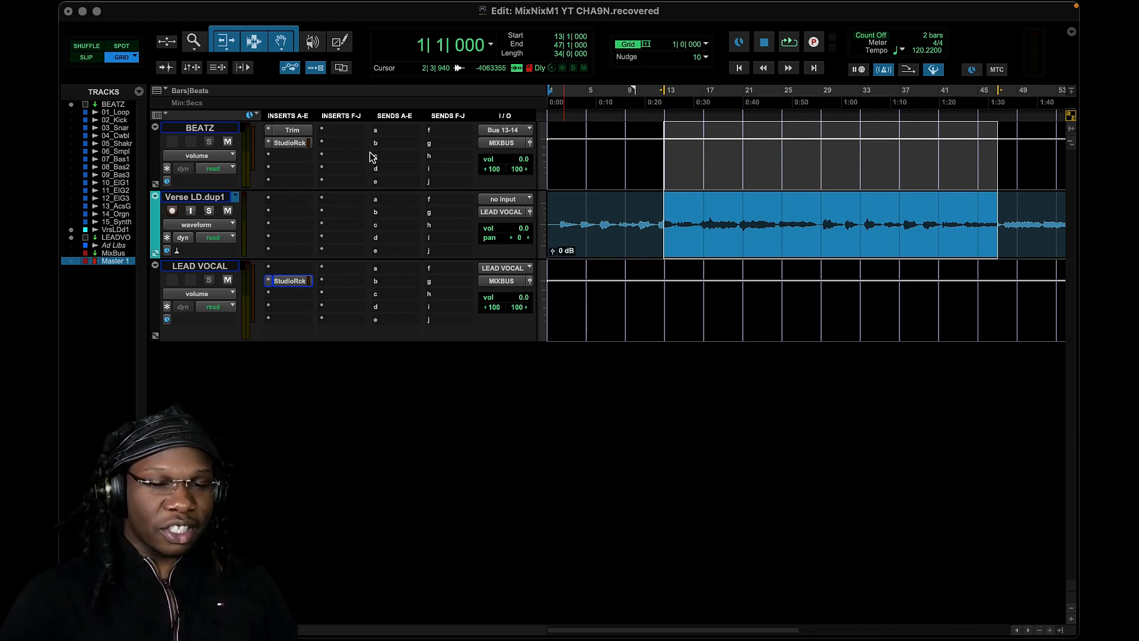
pyautogui.moveTo(349, 3)
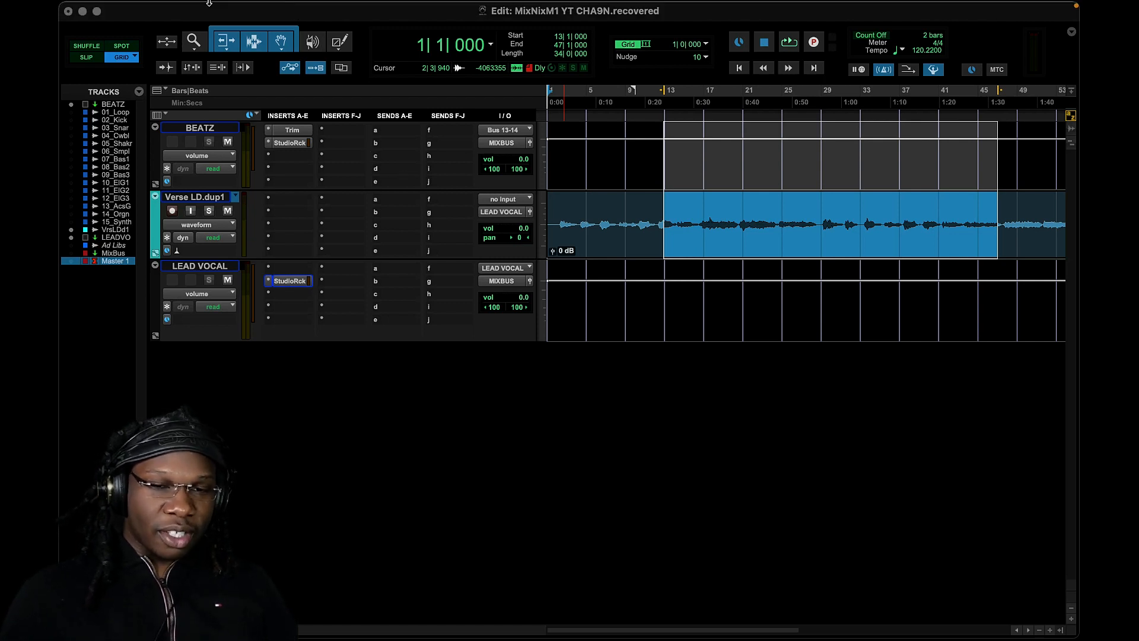
pyautogui.click(266, 6)
pyautogui.click(603, 303)
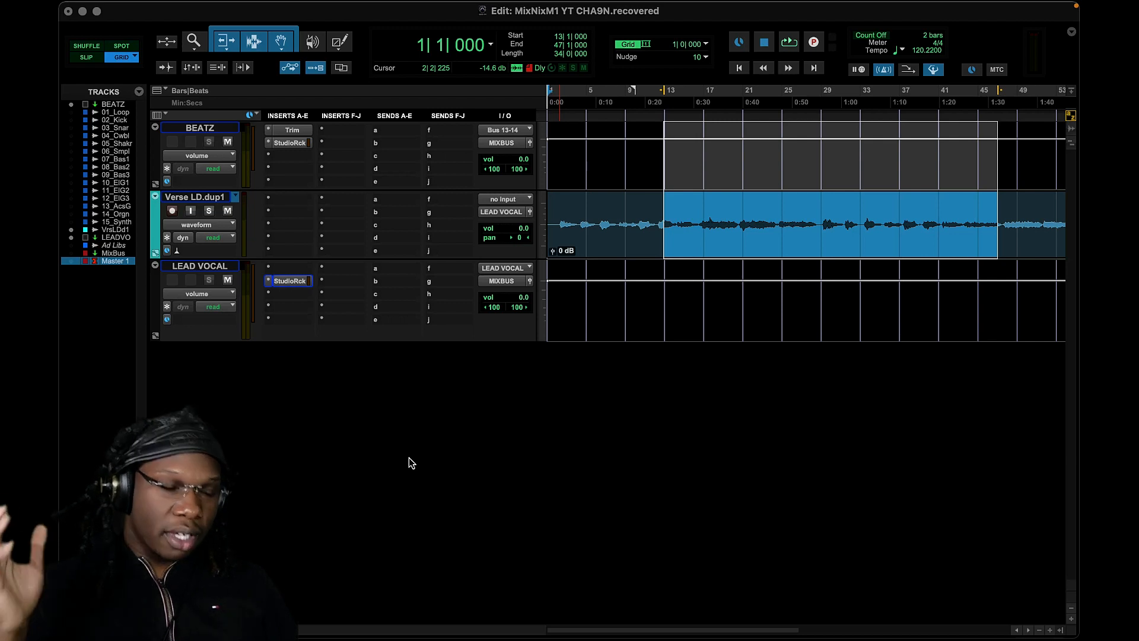
# Look over the Verse LD.dup1 vocal waveform along the timeline through to the end of the clip
pyautogui.press('super+bracketleft')
pyautogui.press('super+bracketright')
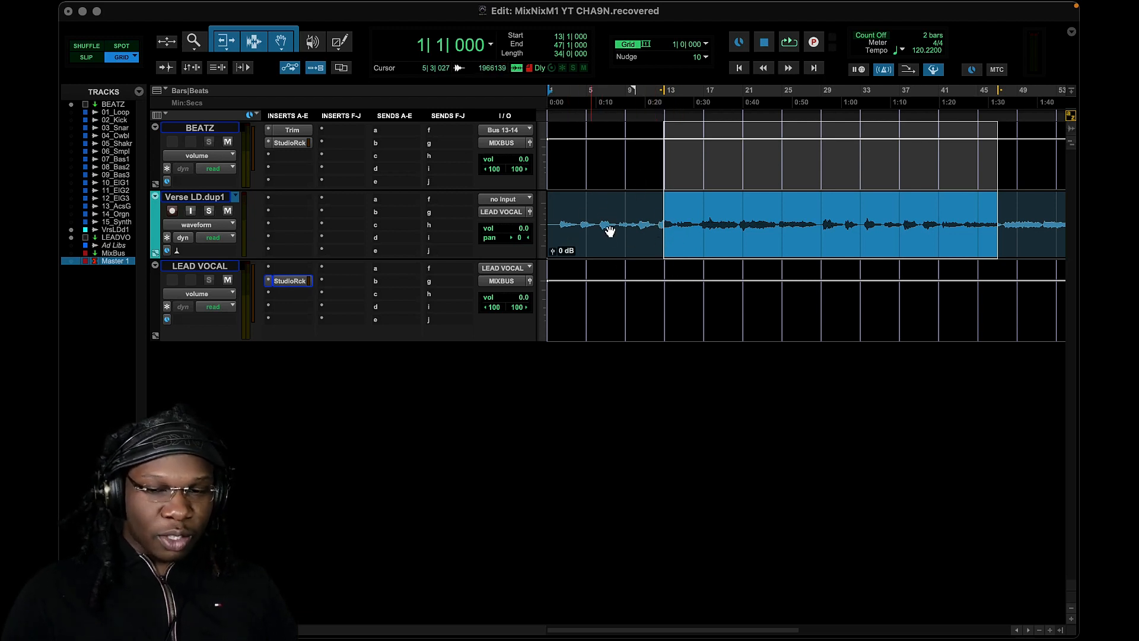
pyautogui.press('super+bracketright')
pyautogui.hscroll(15, 608, 232)
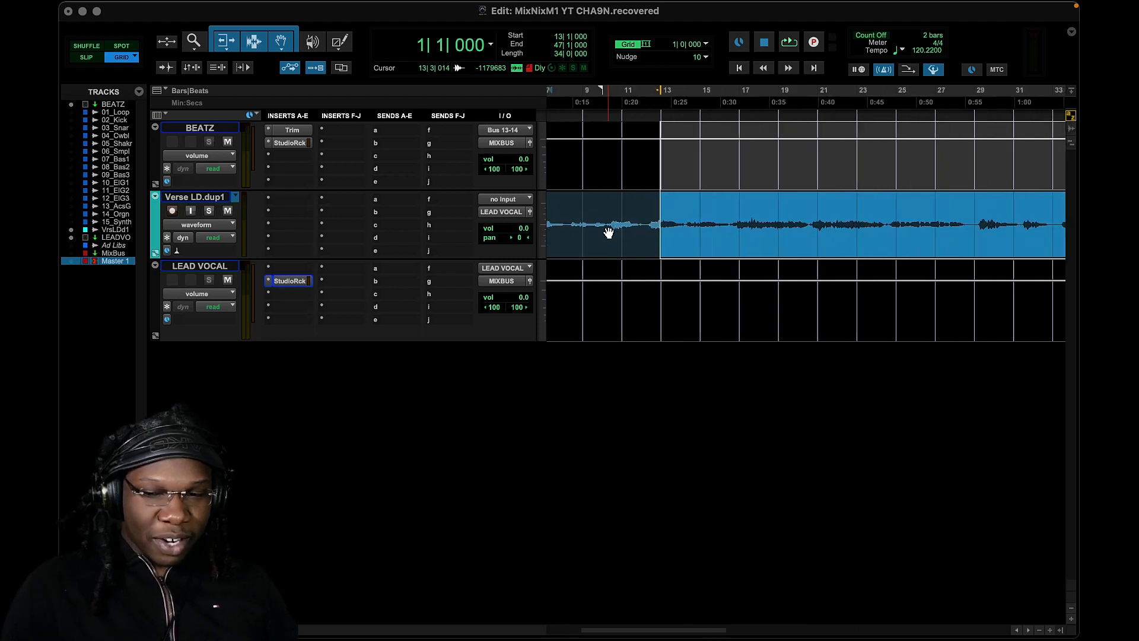
pyautogui.hscroll(5, 608, 233)
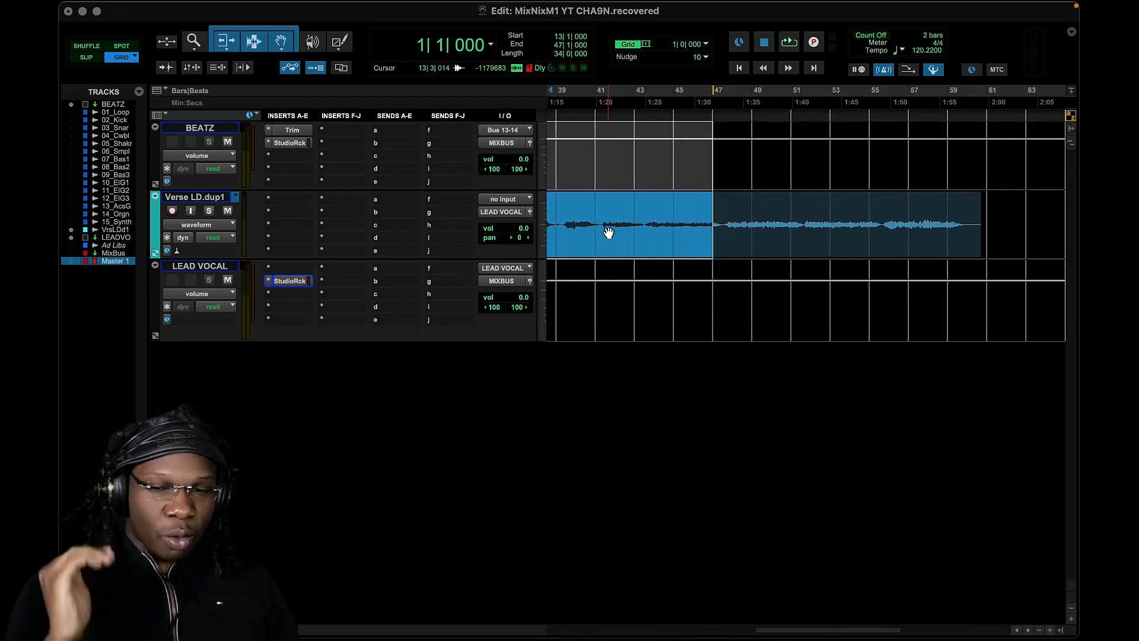
pyautogui.hscroll(1, 608, 232)
pyautogui.hscroll(-20, 608, 232)
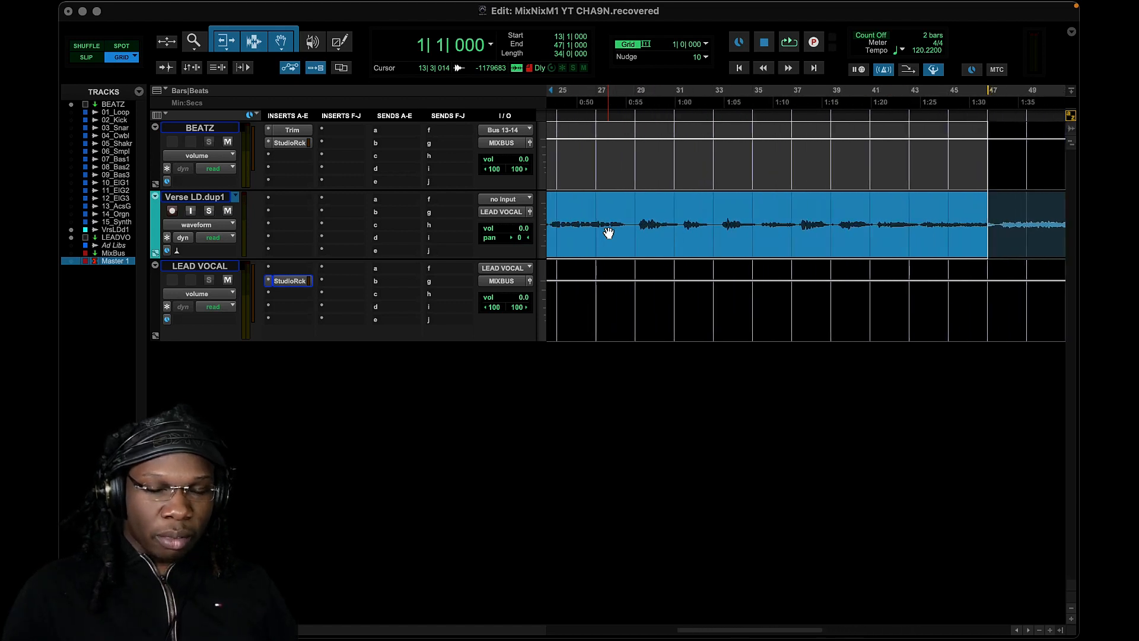
pyautogui.hscroll(2, 608, 233)
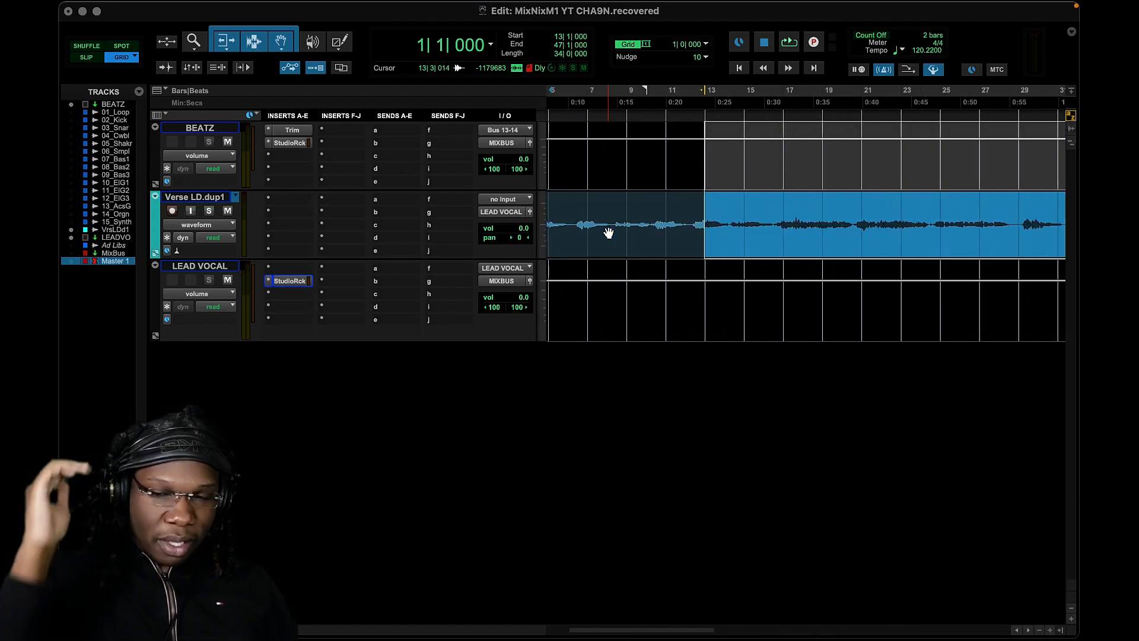
pyautogui.press('r')
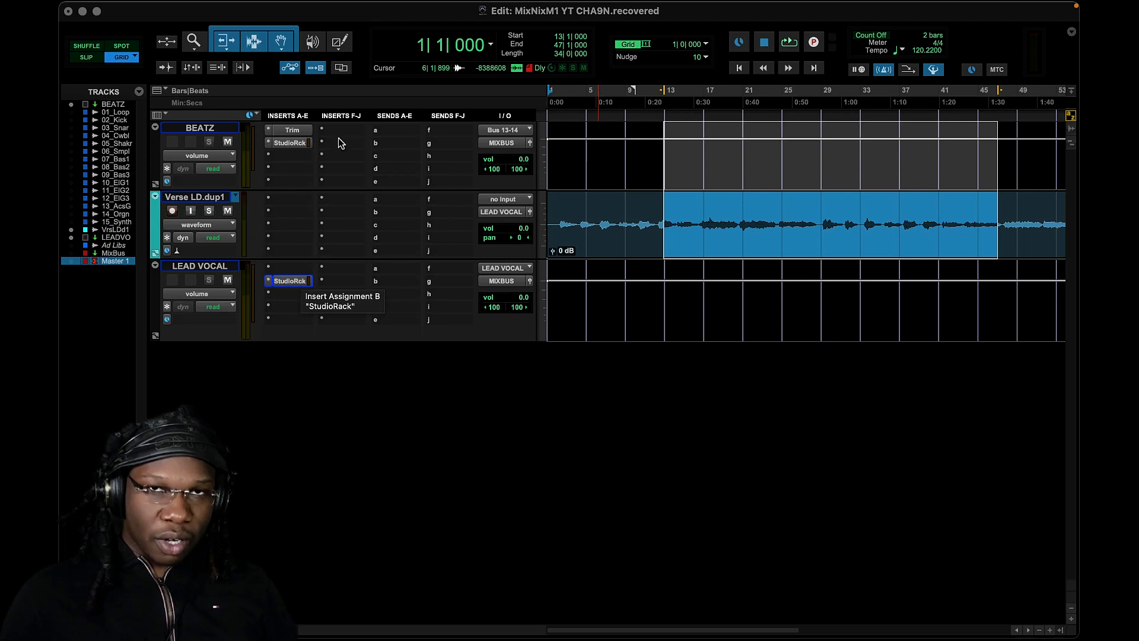
# Open StudioRack on the LEAD VOCAL track, then enable and open its UADx Neve 1073 preamp in slot 2
pyautogui.click(290, 281)
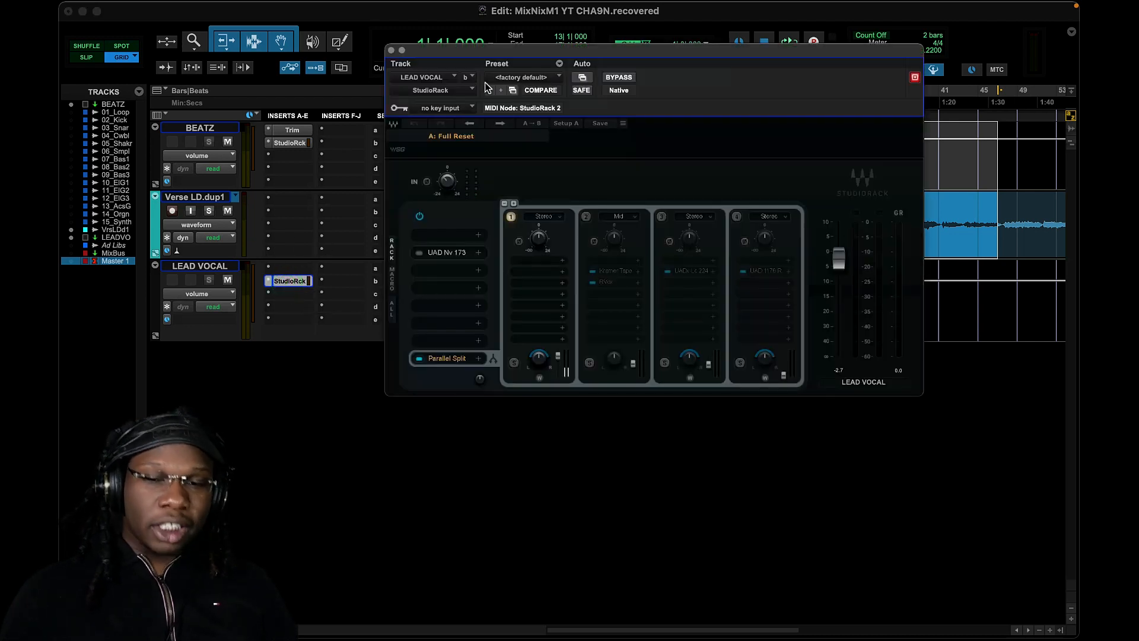
pyautogui.moveTo(500, 51); pyautogui.dragTo(347, 130)
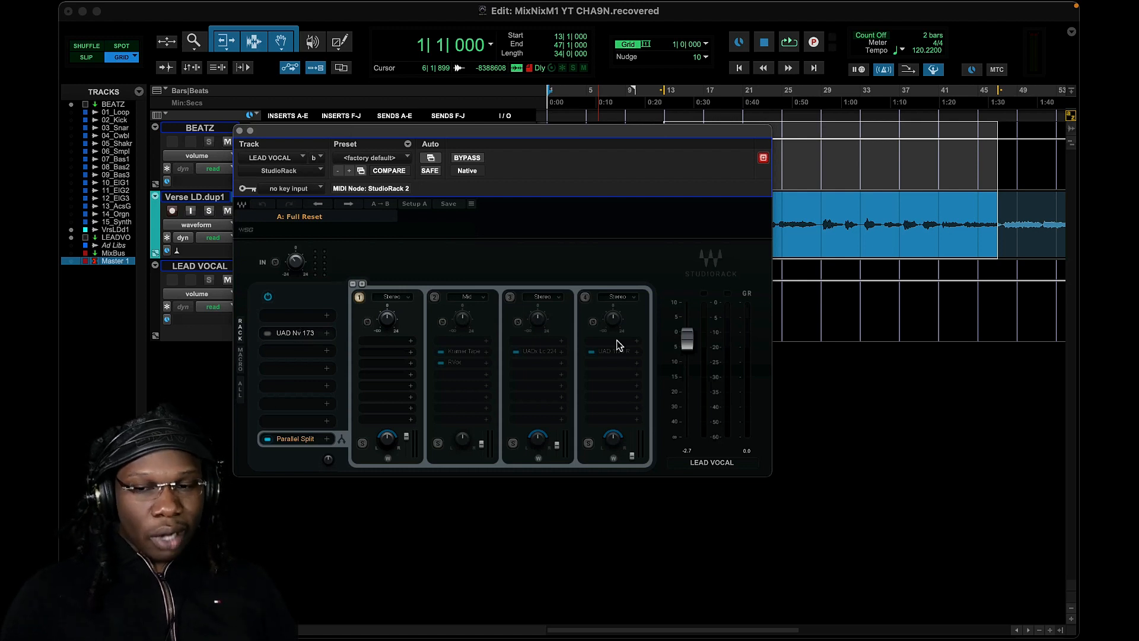
pyautogui.click(303, 335)
# Play the selection and compare the vocal with the Neve 1073 active and bypassed, leaving it active
pyautogui.press('space')
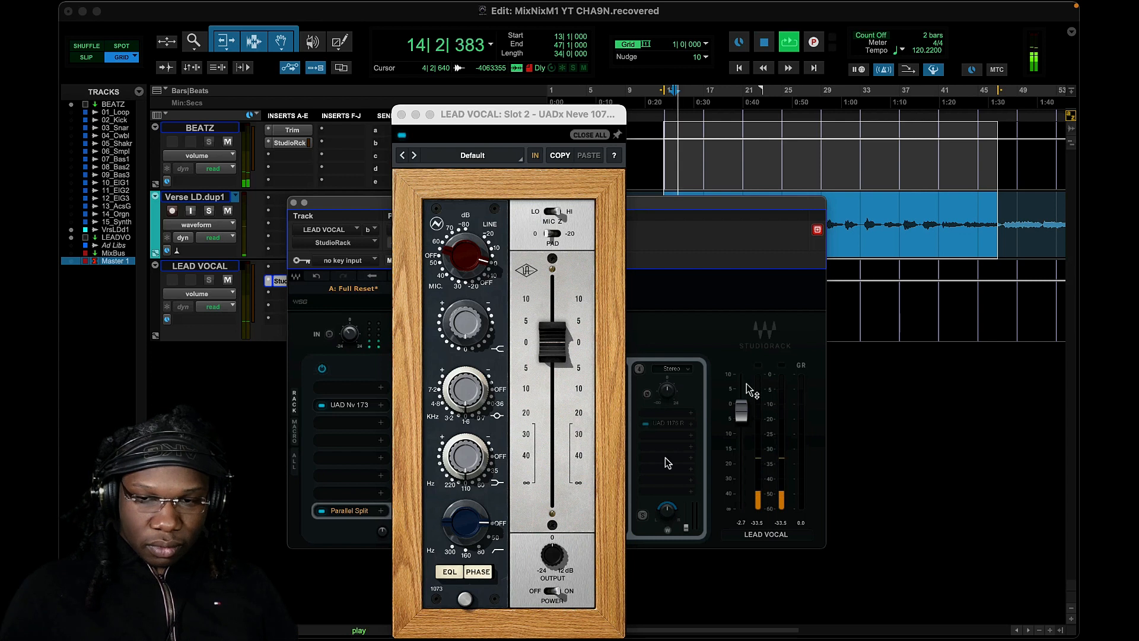
pyautogui.click(401, 135)
pyautogui.click(401, 136)
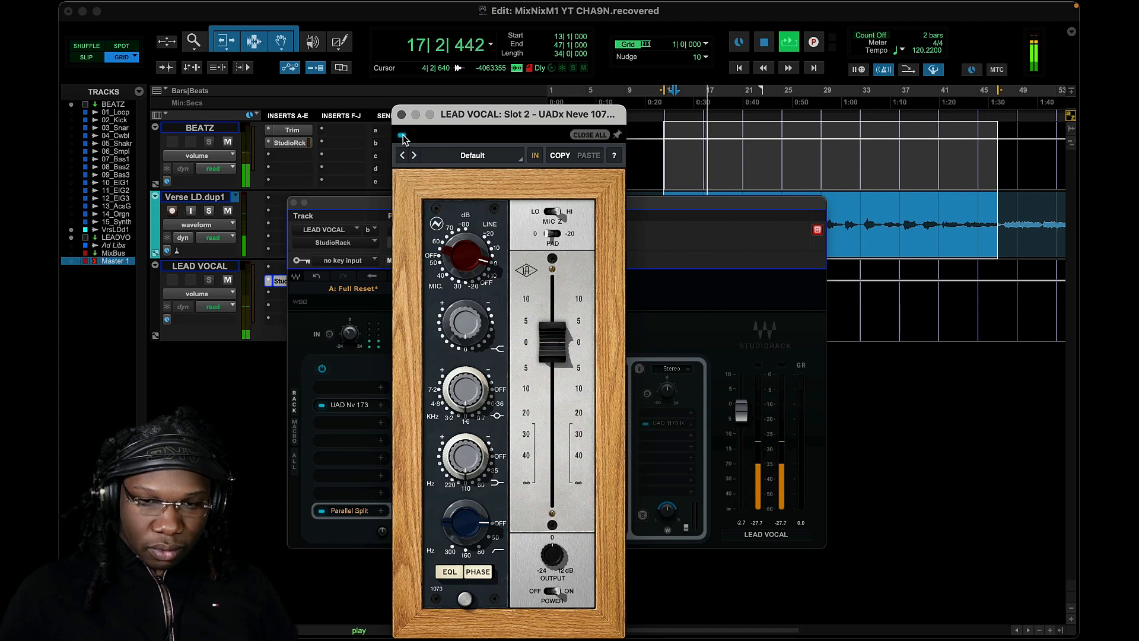
pyautogui.click(402, 136)
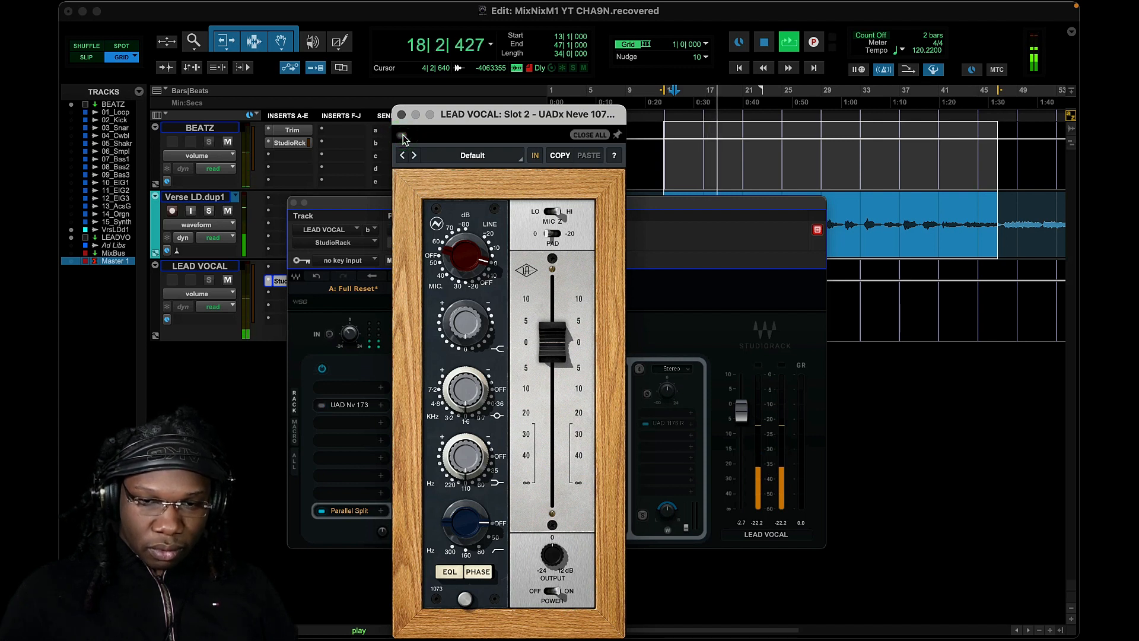
pyautogui.click(402, 136)
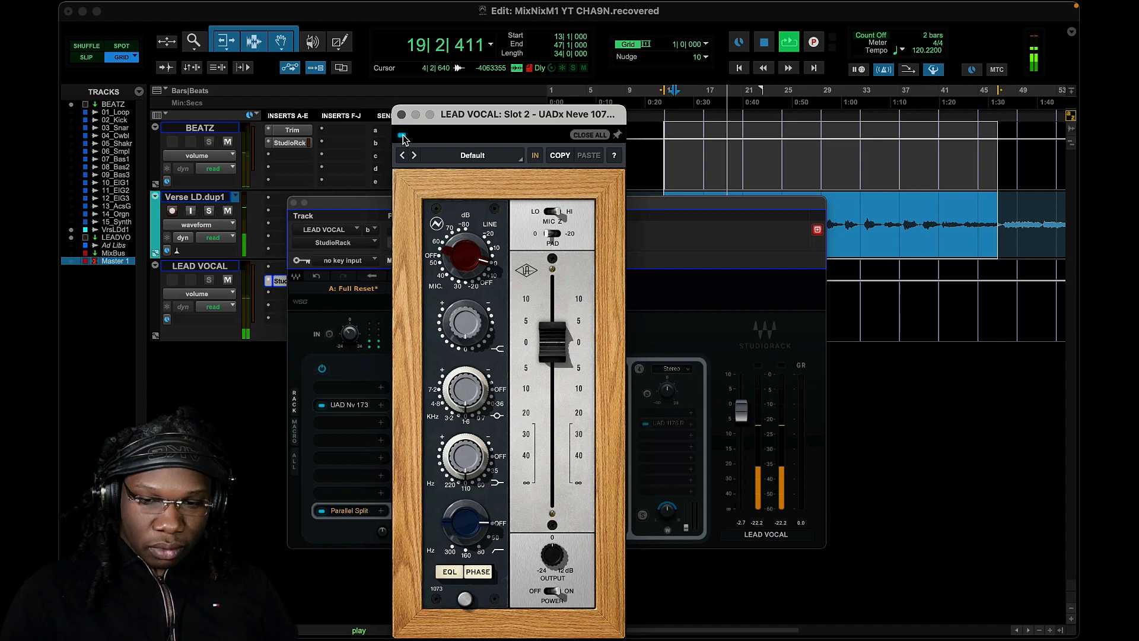
pyautogui.press('space')
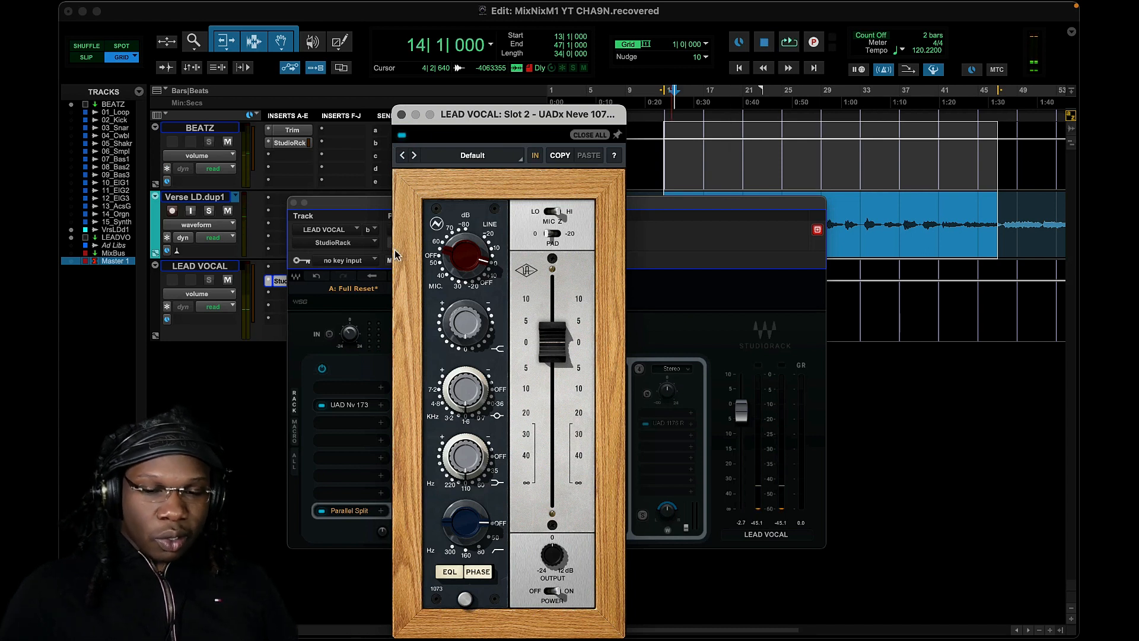
# Set the Neve 1073's EQL switch and start playback from bar 15
pyautogui.click(449, 571)
pyautogui.click(449, 571)
pyautogui.moveTo(498, 119); pyautogui.dragTo(669, 121)
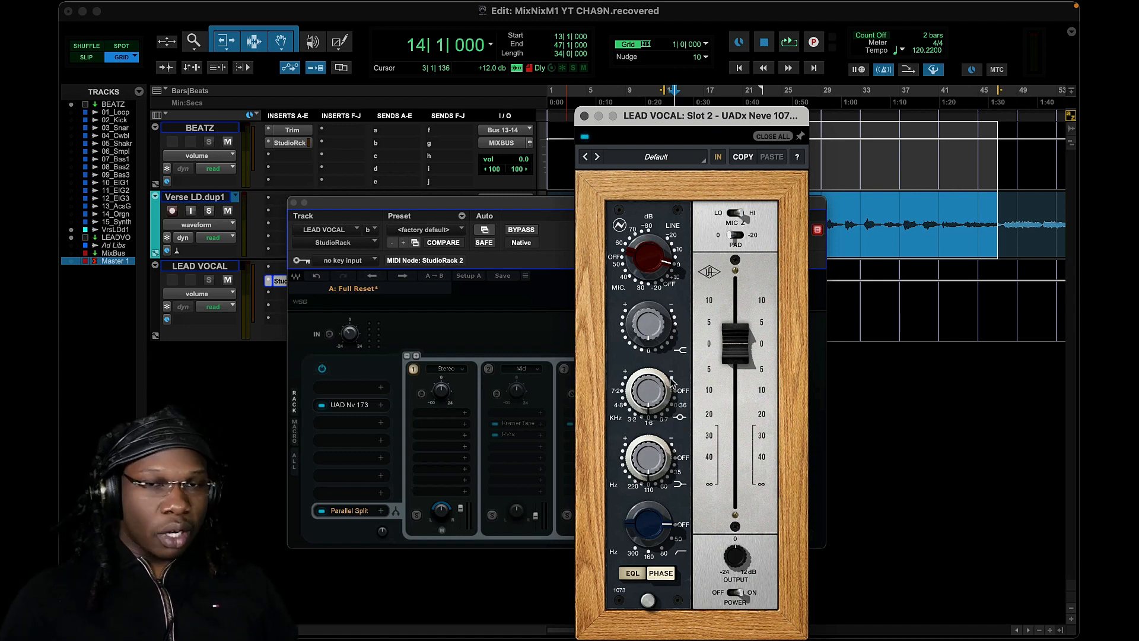
pyautogui.click(686, 91)
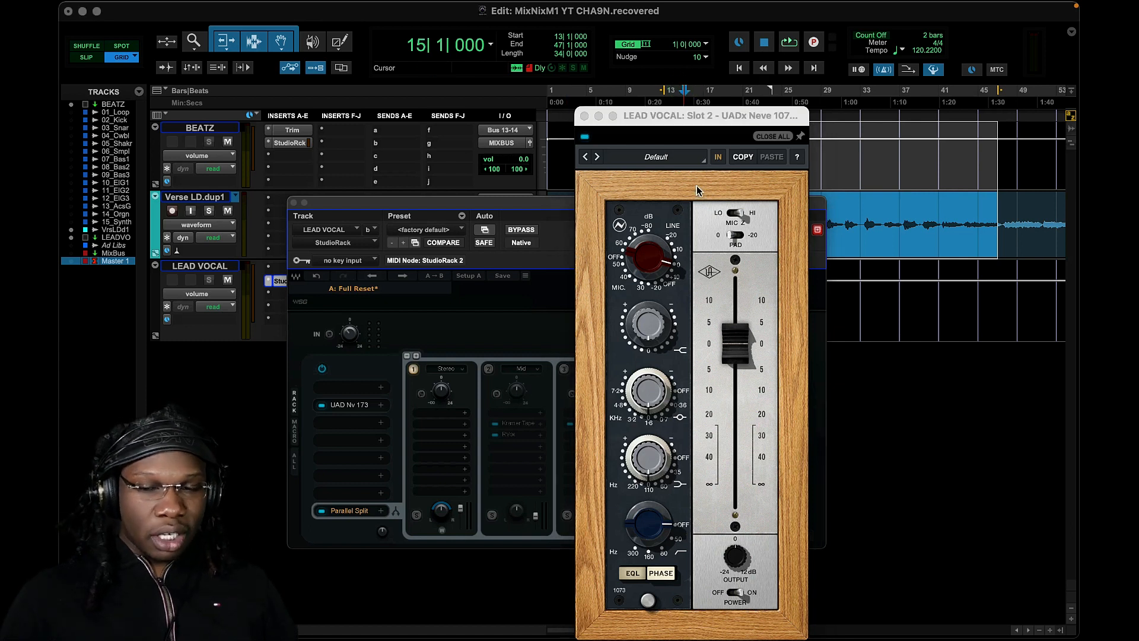
pyautogui.click(789, 42)
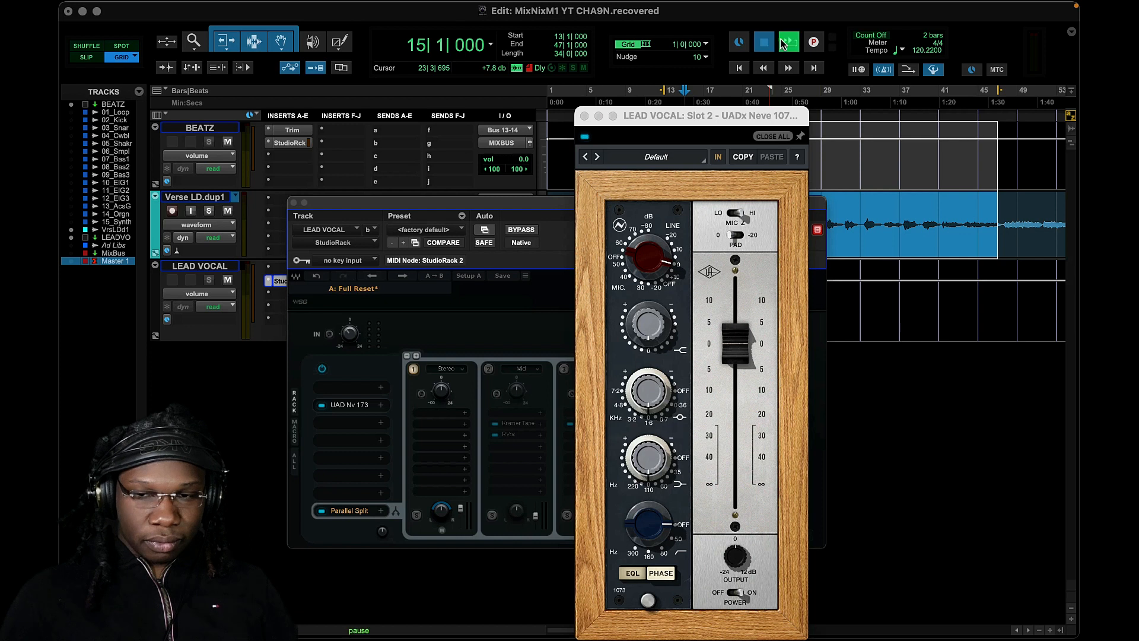
# Turn the Neve 1073's red gain knob one step, lower its fader to about -5 dB, and compare against bypass
pyautogui.click(645, 260)
pyautogui.moveTo(645, 261)
pyautogui.mouseDown()
pyautogui.moveTo(643, 298)
pyautogui.moveTo(647, 268)
pyautogui.moveTo(647, 278)
pyautogui.mouseUp()
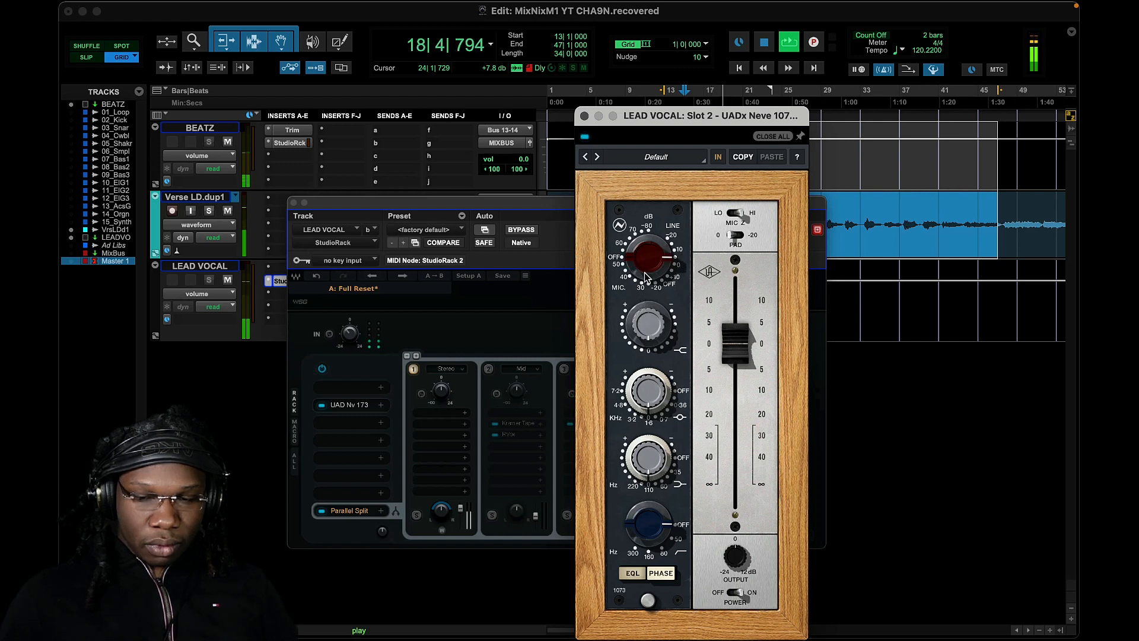
pyautogui.moveTo(738, 346); pyautogui.dragTo(738, 367)
pyautogui.click(585, 137)
pyautogui.click(585, 137)
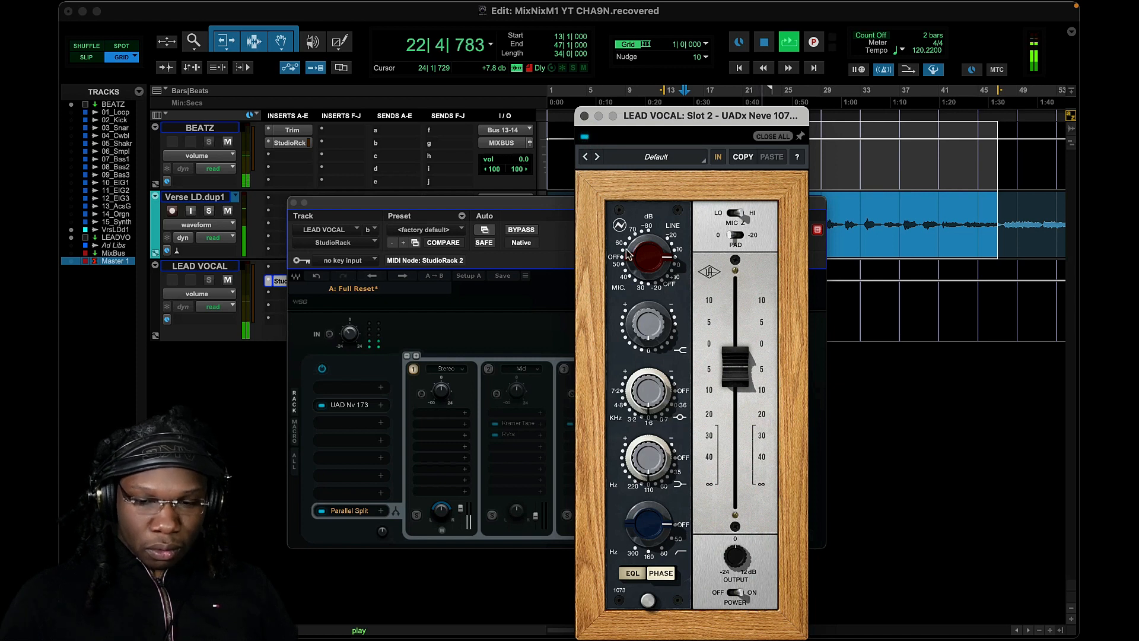
# Try the Neve 1073's high-pass filter at 50 Hz, compare it against bypass, and switch the filter back off
pyautogui.click(634, 574)
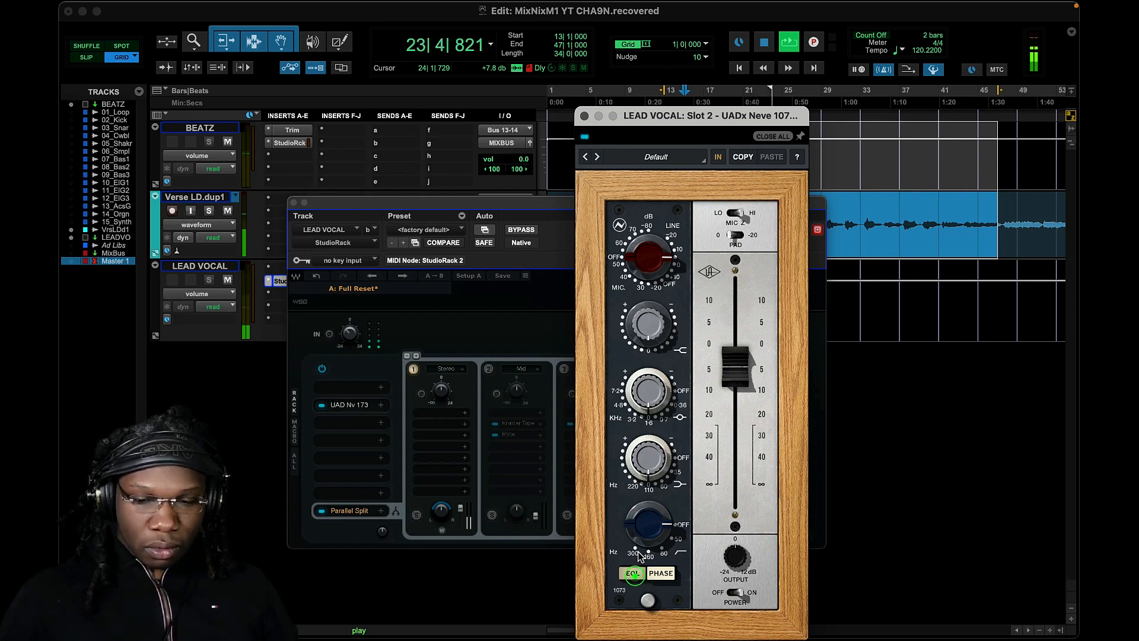
pyautogui.moveTo(646, 535); pyautogui.dragTo(646, 488)
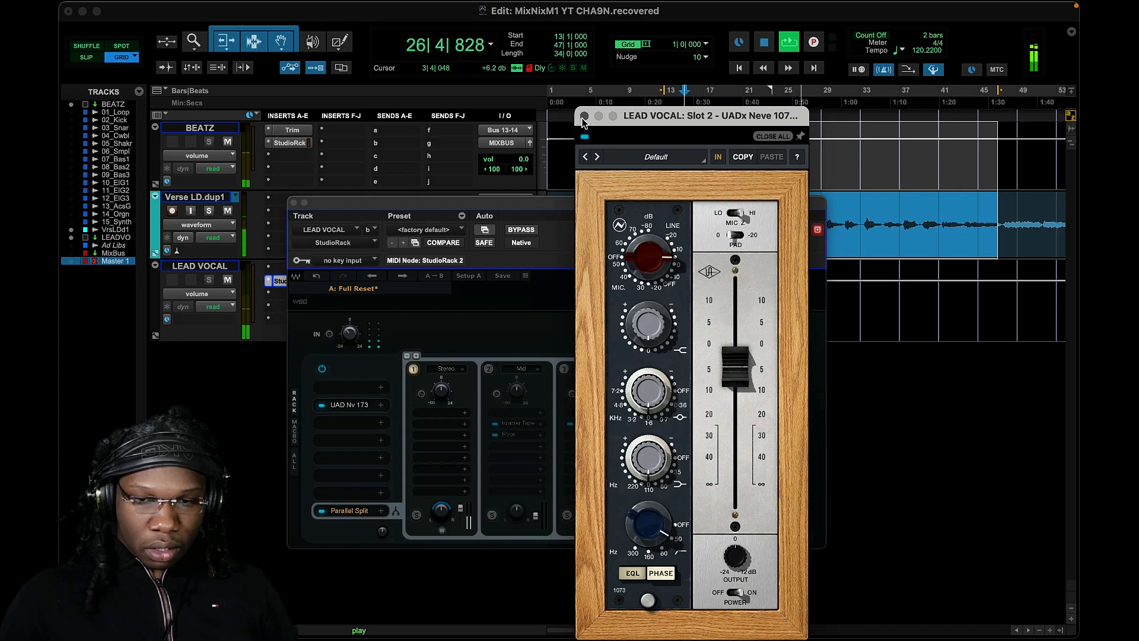
pyautogui.click(586, 137)
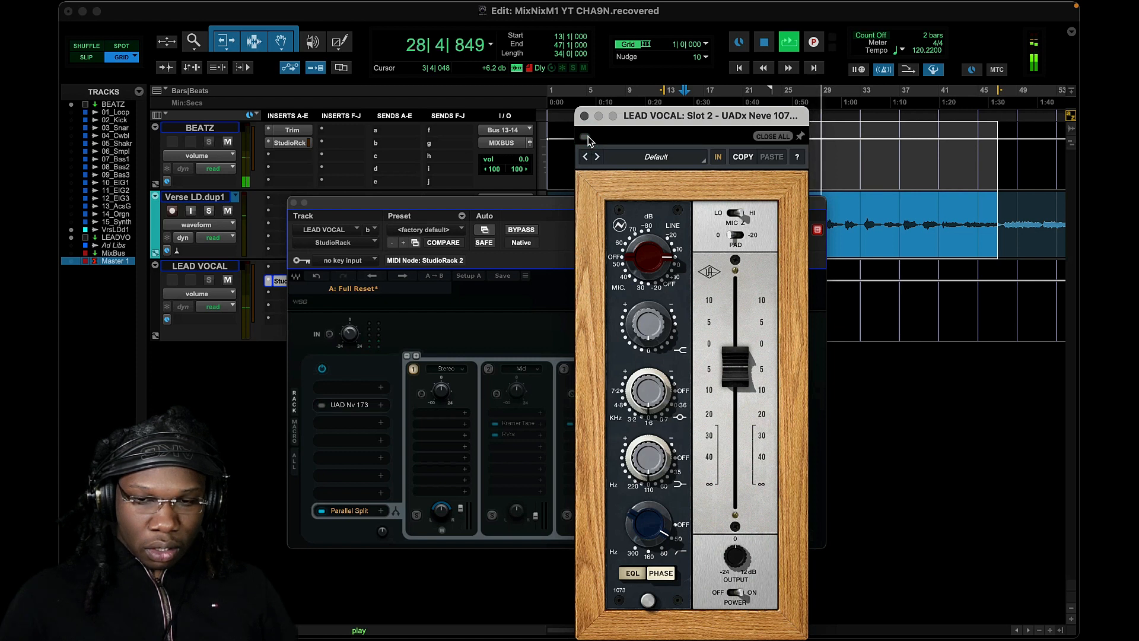
pyautogui.click(587, 138)
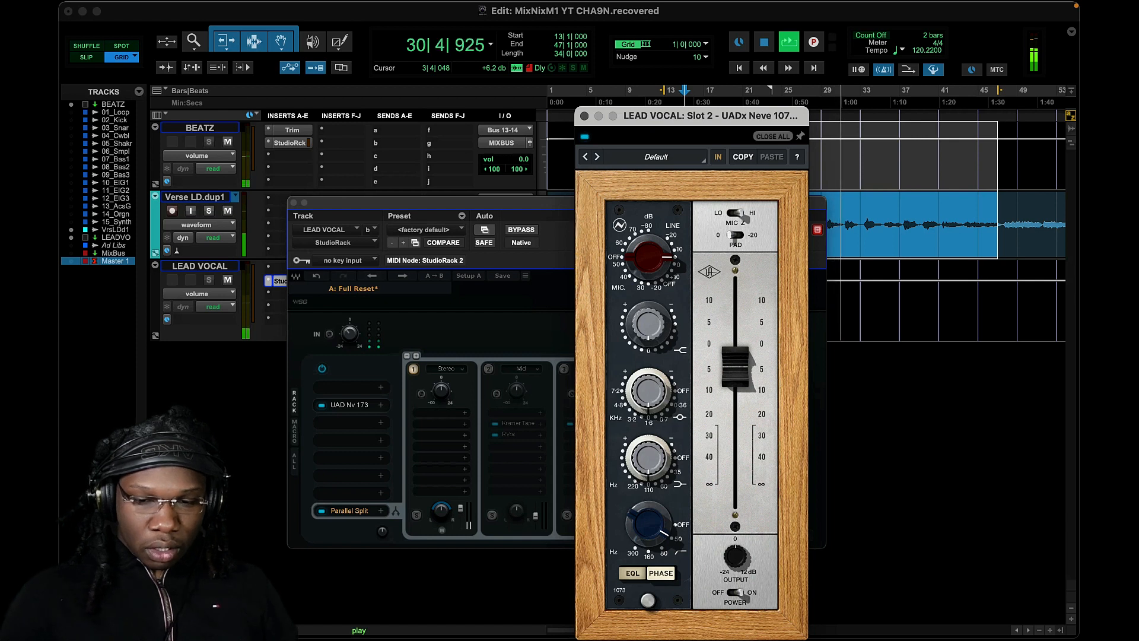
pyautogui.press('space')
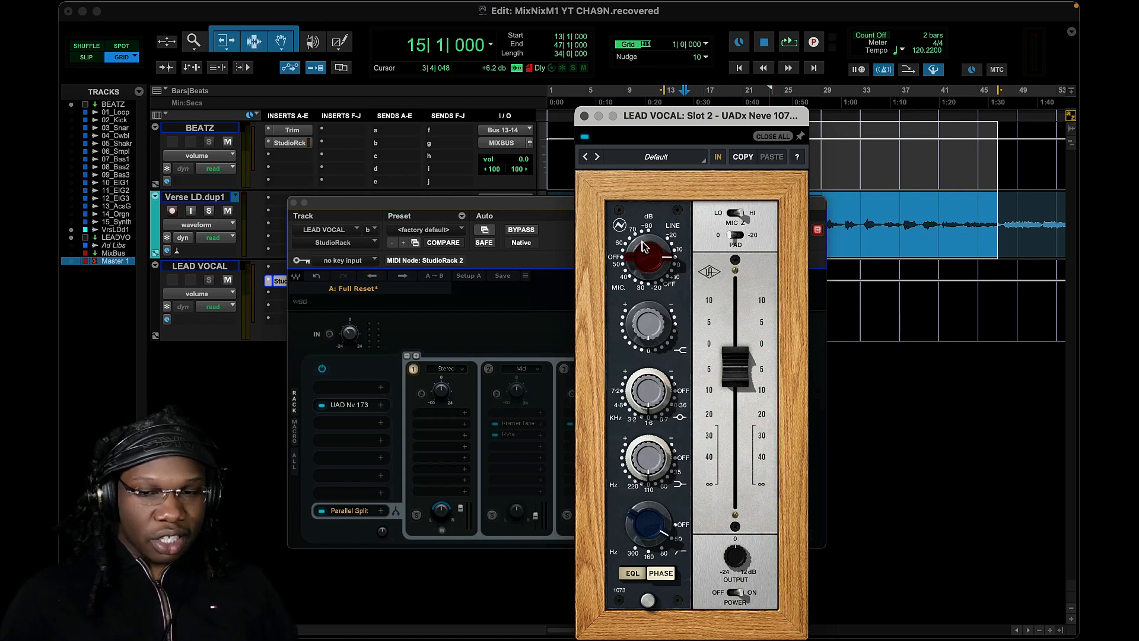
pyautogui.moveTo(654, 535); pyautogui.dragTo(670, 548)
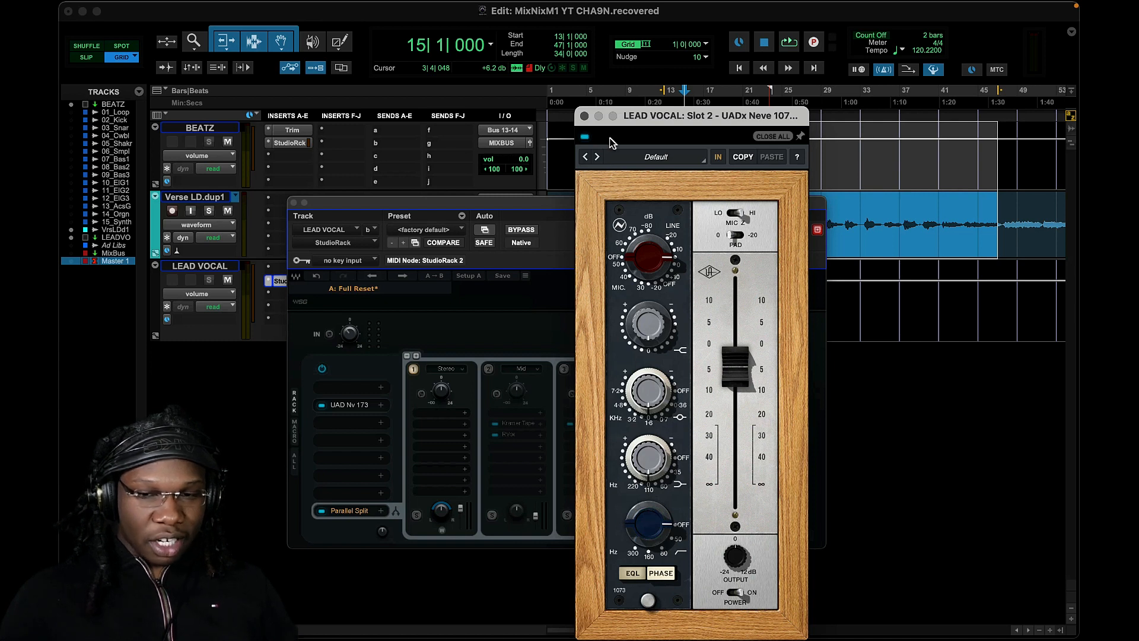
# Close the preamp and add the REQ 4 equalizer in slot 3 of the LEAD VOCAL rack
pyautogui.click(585, 117)
pyautogui.click(333, 426)
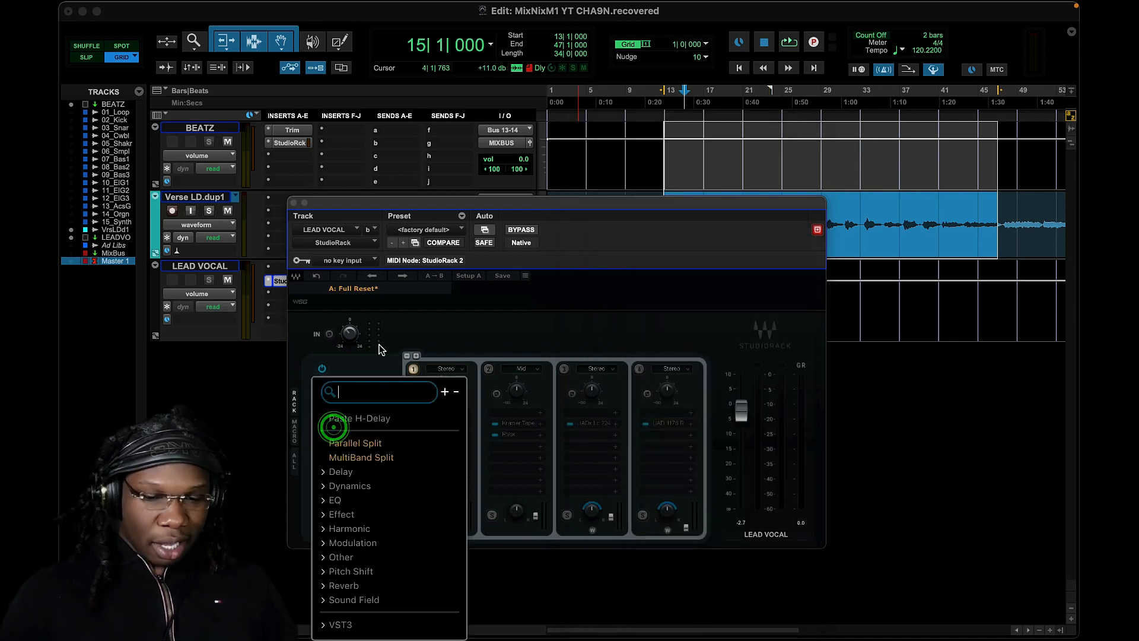
pyautogui.write('re')
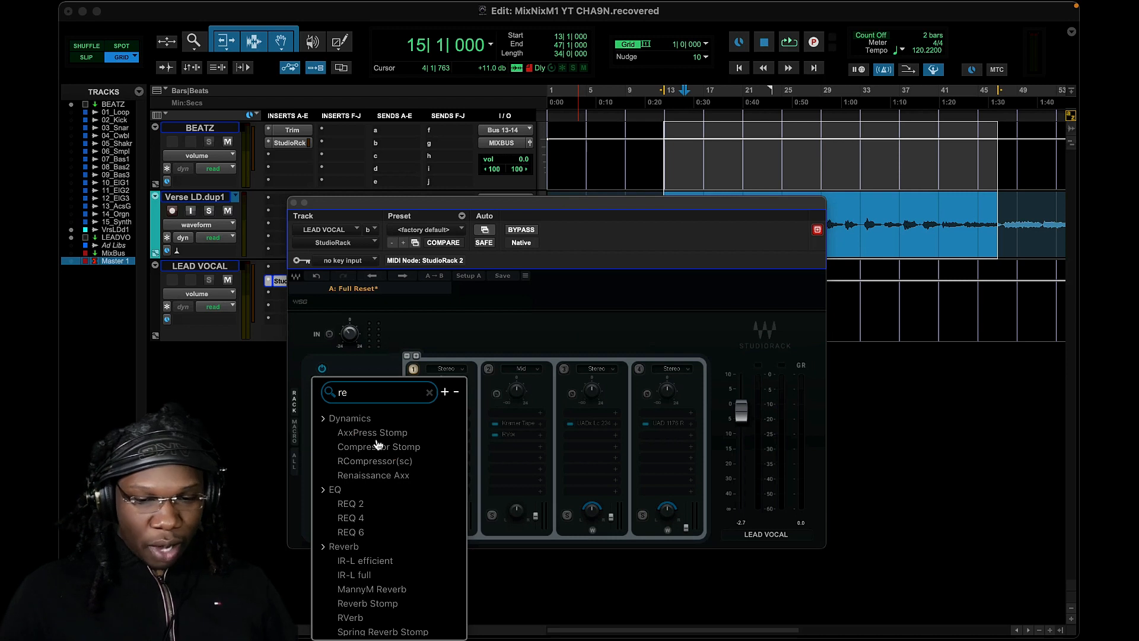
pyautogui.click(350, 518)
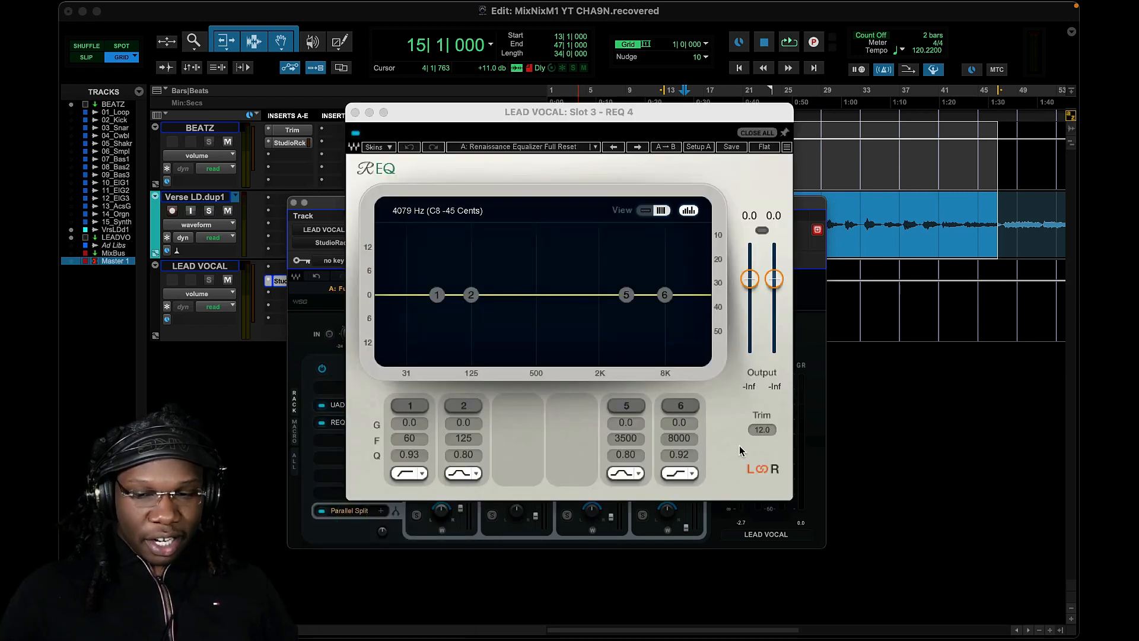
# Show REQ 4 in single-band view, enable band 1 as a high-pass filter, and set its frequency to 76 Hz
pyautogui.click(646, 210)
pyautogui.doubleClick(436, 294)
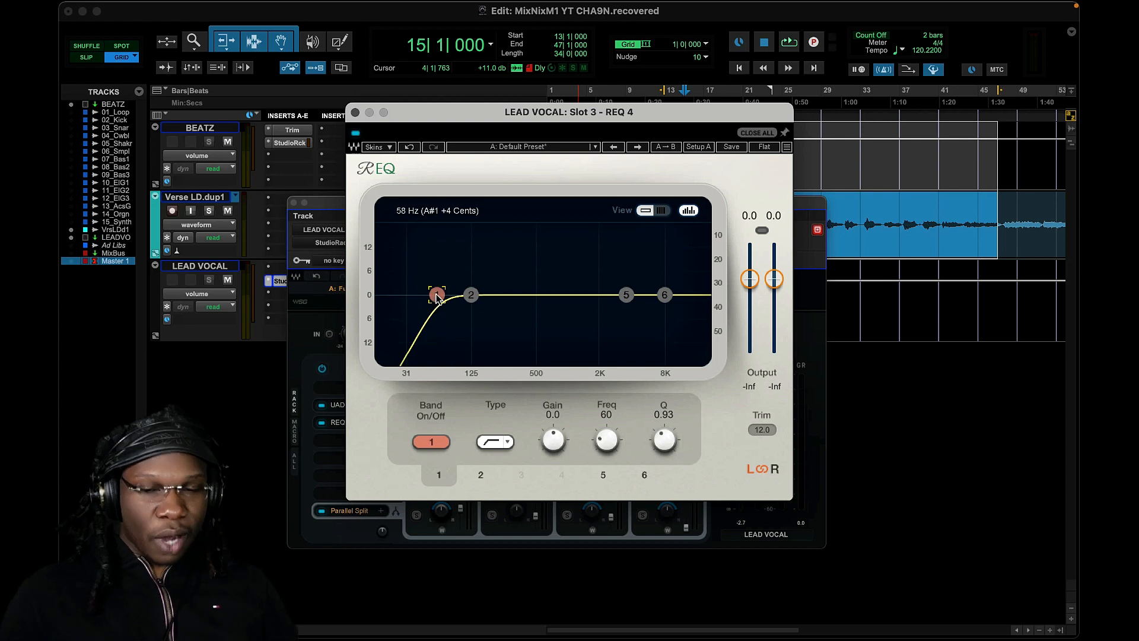
pyautogui.moveTo(437, 295); pyautogui.dragTo(440, 295)
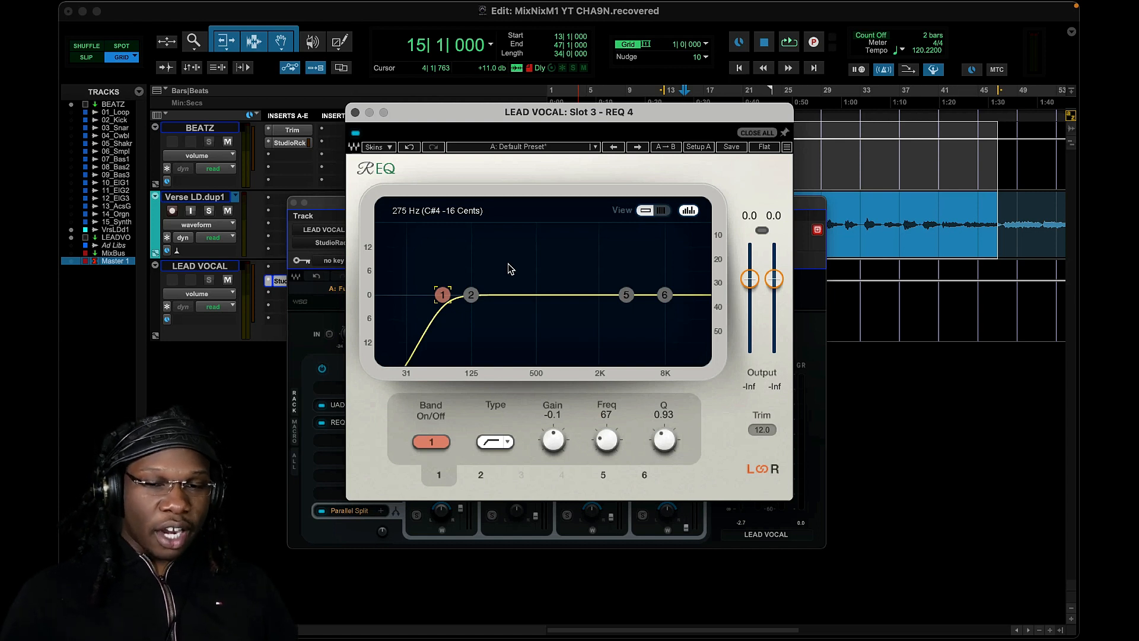
pyautogui.moveTo(442, 294); pyautogui.dragTo(448, 295)
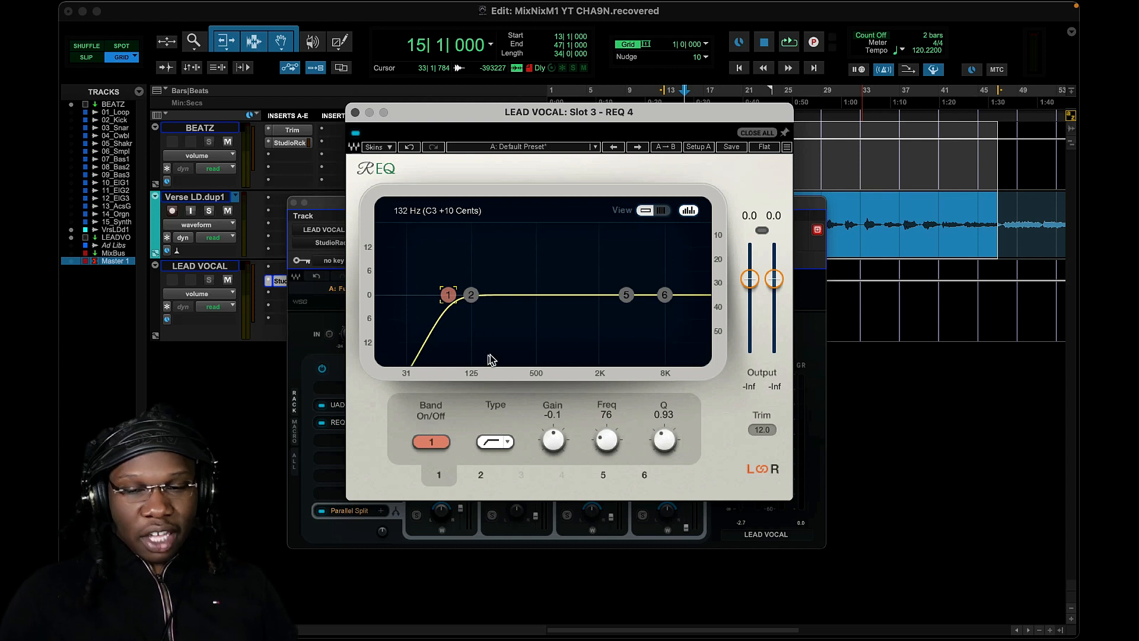
# Sweep band 1's high-pass frequency from 16 Hz to 352 Hz during playback, and bring it back to 283 Hz
pyautogui.moveTo(449, 295); pyautogui.dragTo(378, 288)
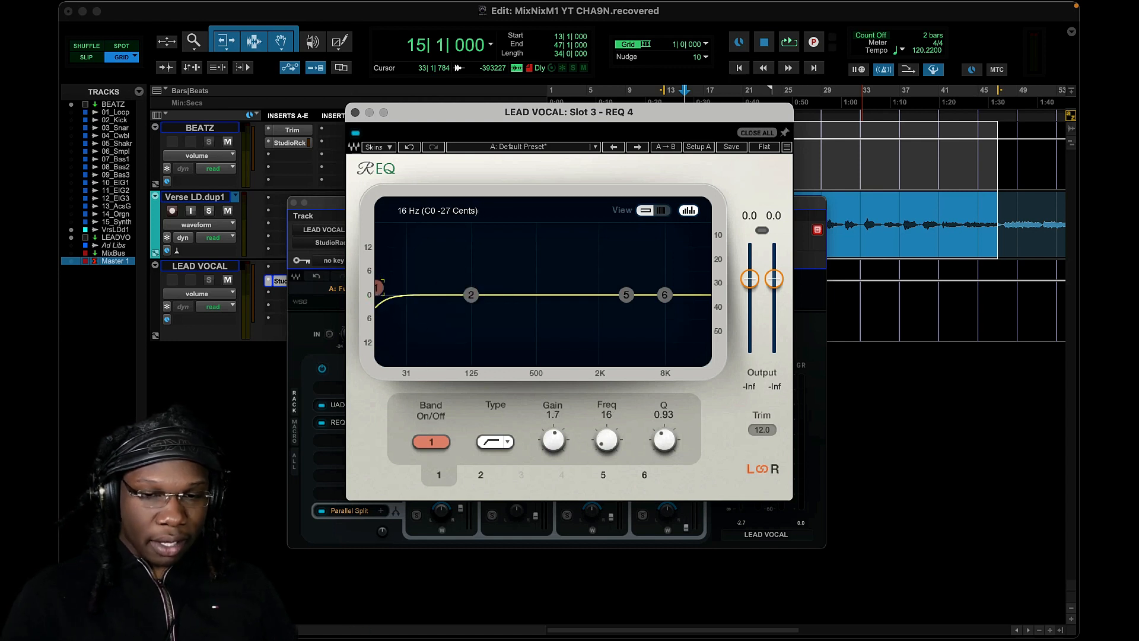
pyautogui.press('space')
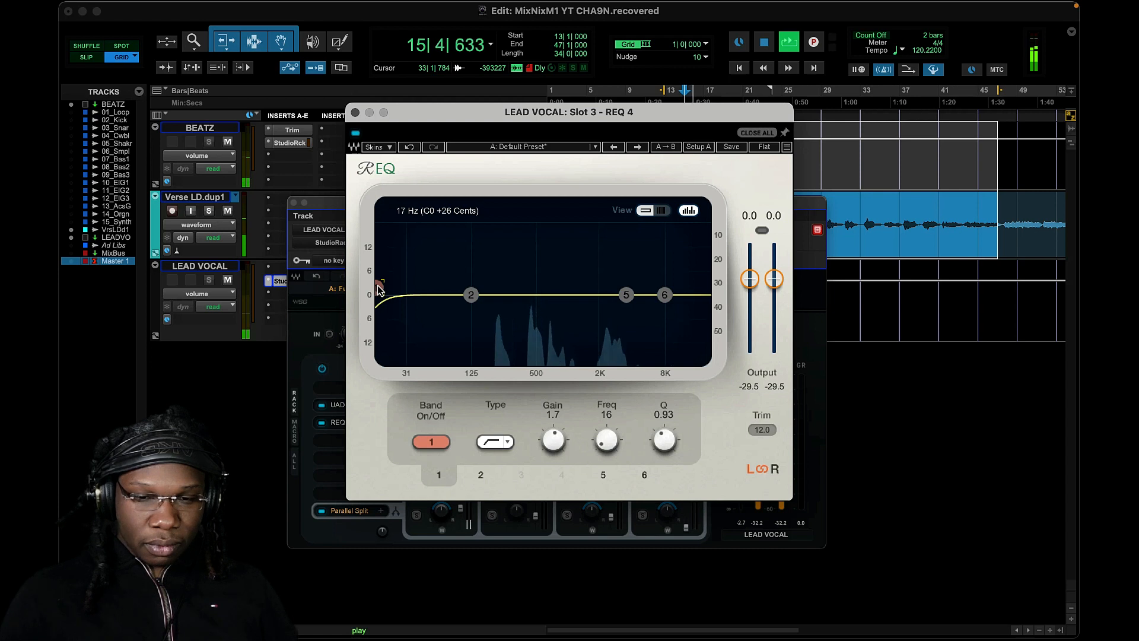
pyautogui.moveTo(380, 289); pyautogui.dragTo(506, 285)
pyautogui.press('space')
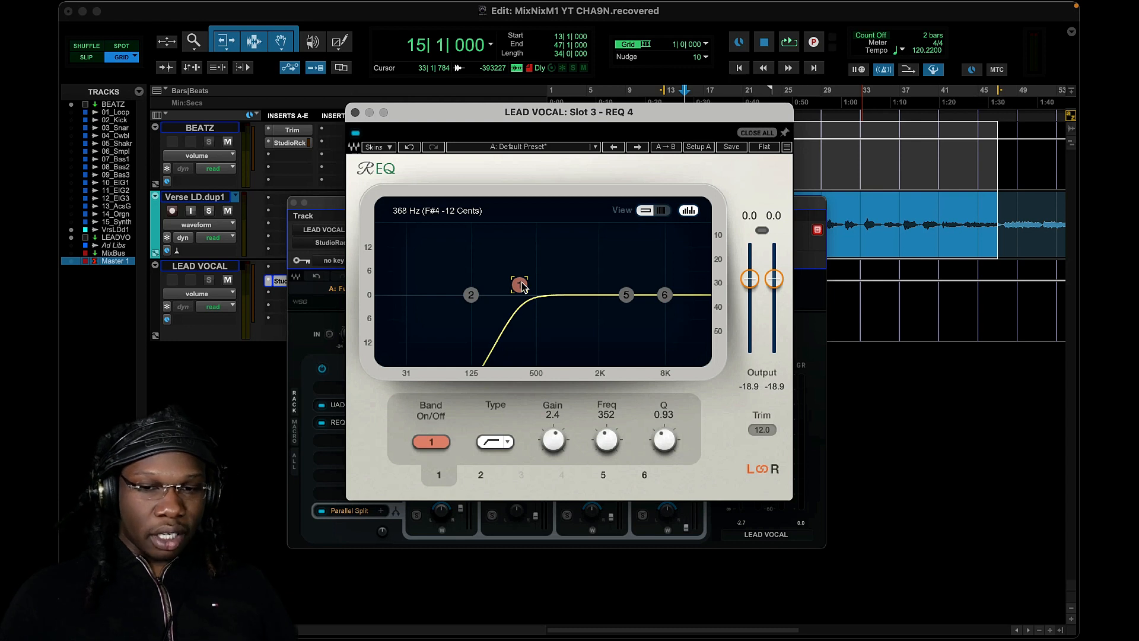
pyautogui.moveTo(521, 285); pyautogui.dragTo(515, 284)
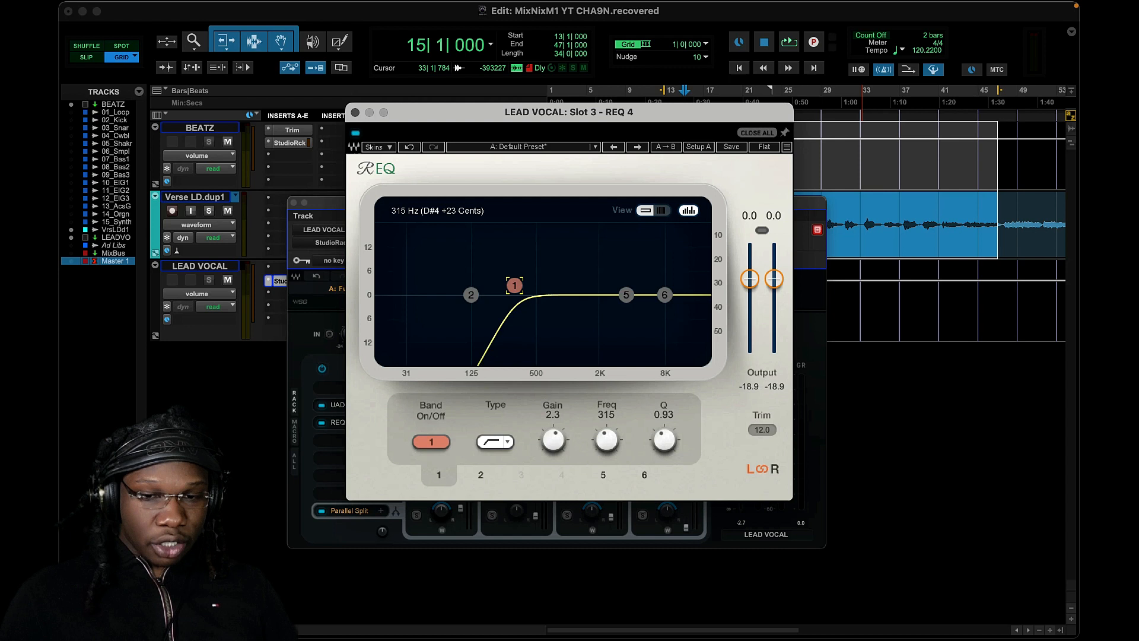
pyautogui.moveTo(515, 285); pyautogui.dragTo(509, 285)
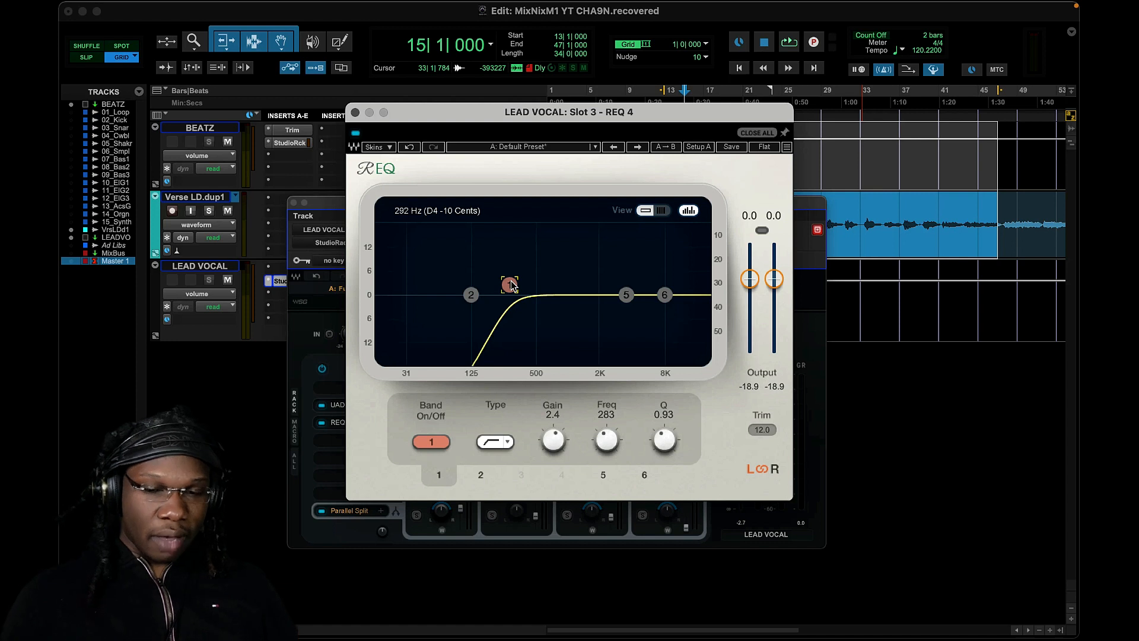
# Lower band 1's high-pass frequency to 125 Hz and its gain to about -1.8 while listening to the vocal
pyautogui.press('space')
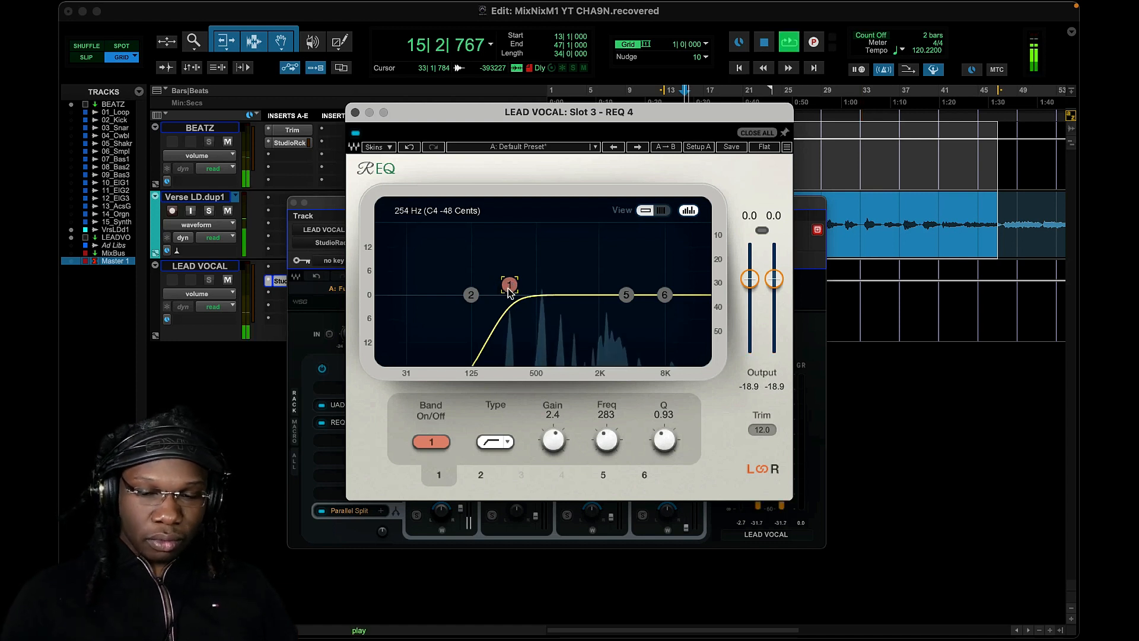
pyautogui.moveTo(501, 284); pyautogui.dragTo(471, 285)
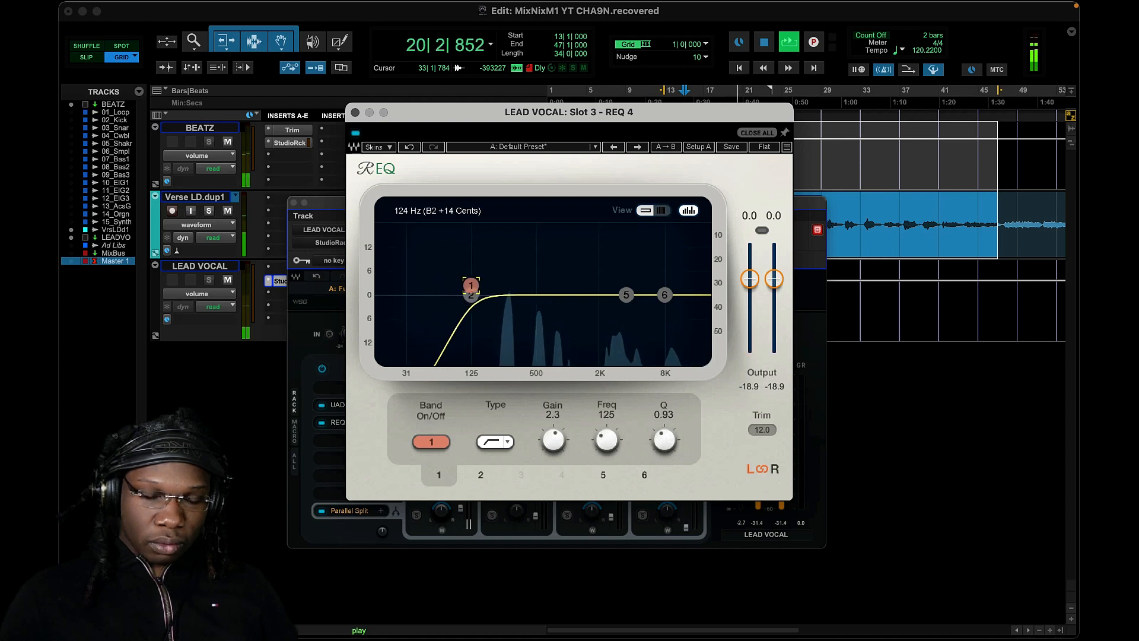
pyautogui.moveTo(553, 440); pyautogui.dragTo(553, 467)
pyautogui.press('space')
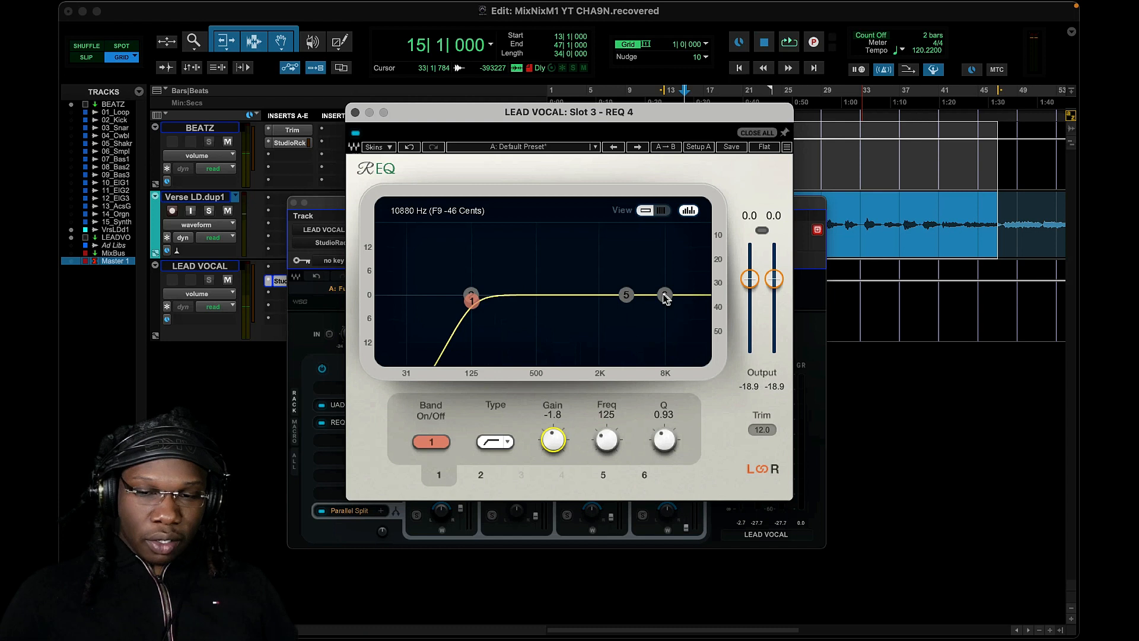
# Enable band 6 as a low-pass filter, set its frequency to 13705 Hz, and listen to the result
pyautogui.click(665, 296)
pyautogui.click(428, 444)
pyautogui.click(501, 444)
pyautogui.moveTo(665, 295); pyautogui.dragTo(690, 295)
pyautogui.click(470, 299)
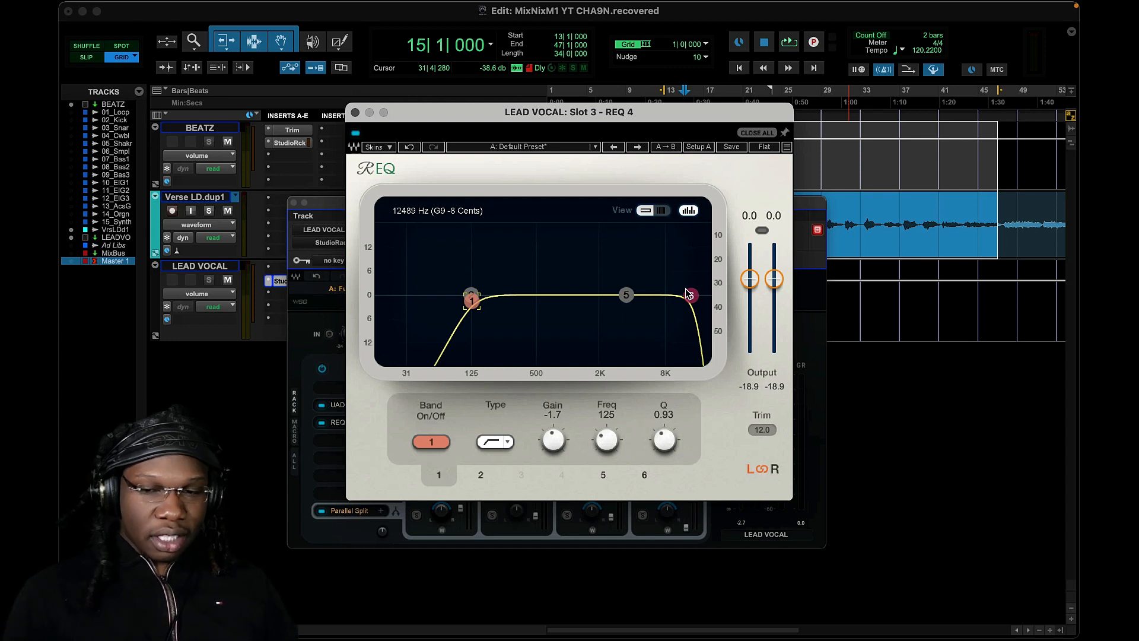
pyautogui.press('space')
pyautogui.moveTo(688, 293)
pyautogui.mouseDown()
pyautogui.moveTo(708, 296)
pyautogui.moveTo(610, 299)
pyautogui.moveTo(690, 296)
pyautogui.mouseUp()
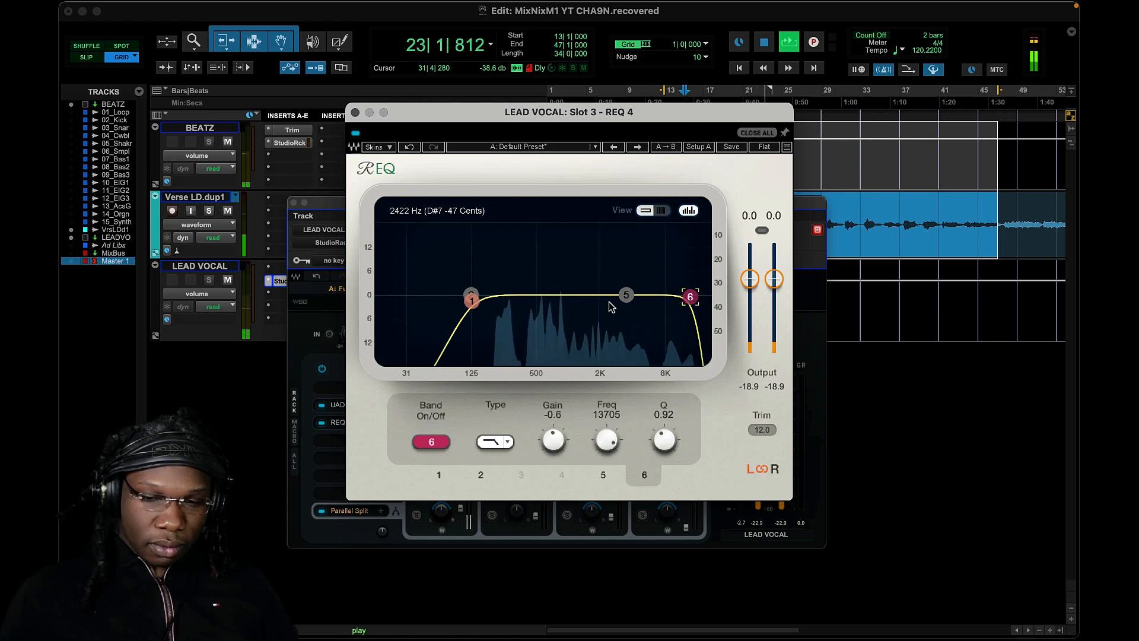
pyautogui.press('space')
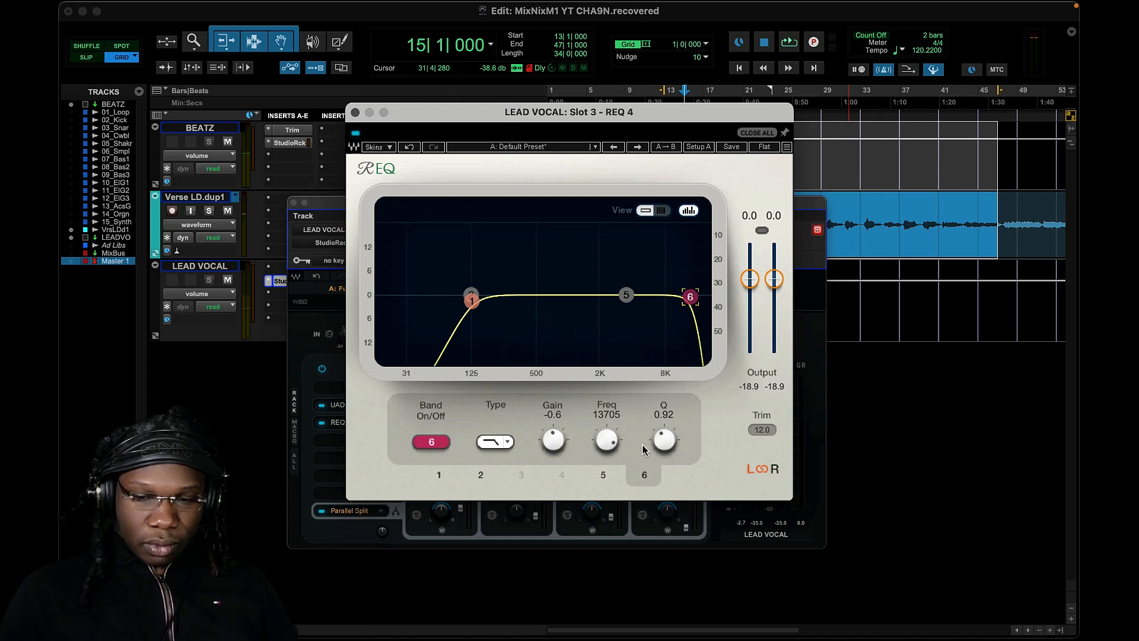
# Try band 6's Q at 1.41 and 0.71, and listen with it set to 1.23
pyautogui.moveTo(665, 440); pyautogui.dragTo(664, 434)
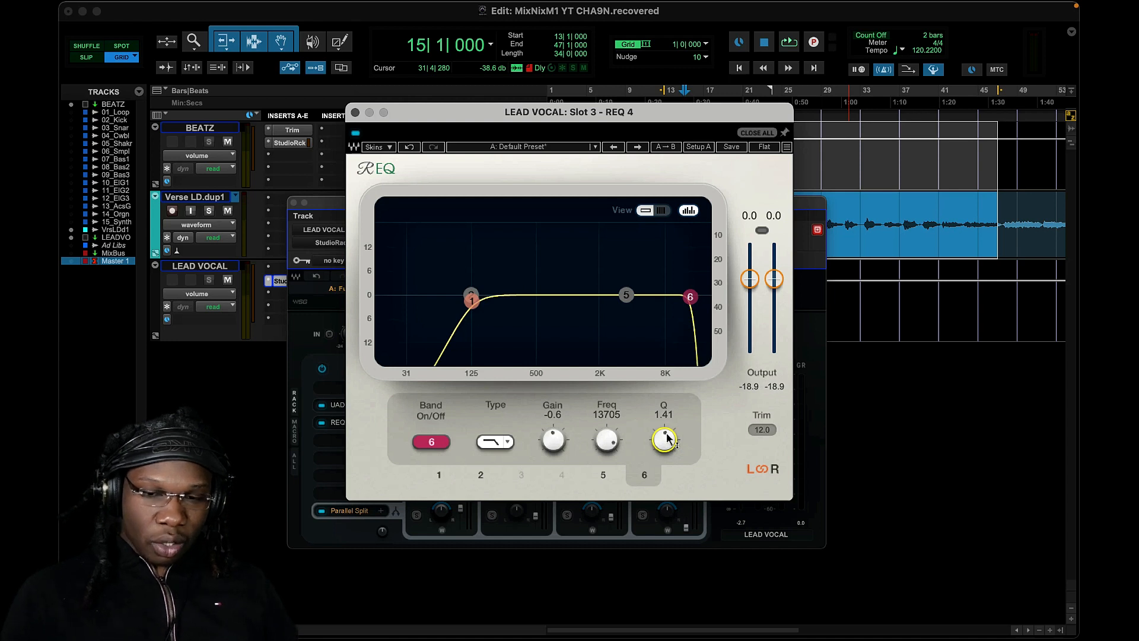
pyautogui.moveTo(664, 439); pyautogui.dragTo(667, 436)
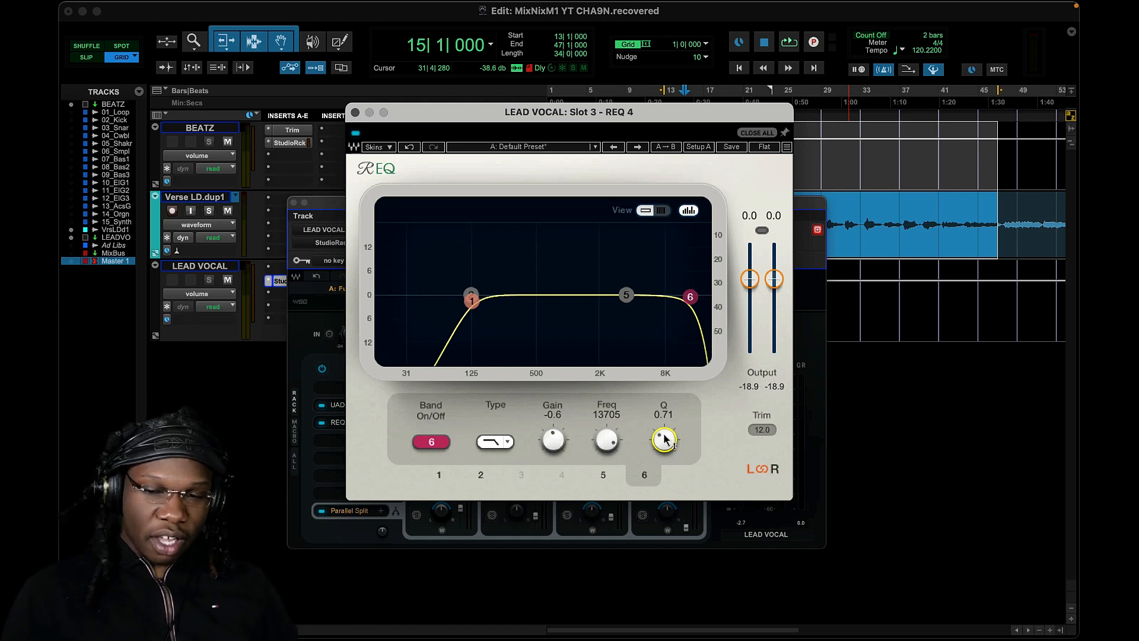
pyautogui.press('space')
pyautogui.moveTo(664, 440)
pyautogui.mouseDown()
pyautogui.moveTo(664, 415)
pyautogui.moveTo(665, 437)
pyautogui.mouseUp()
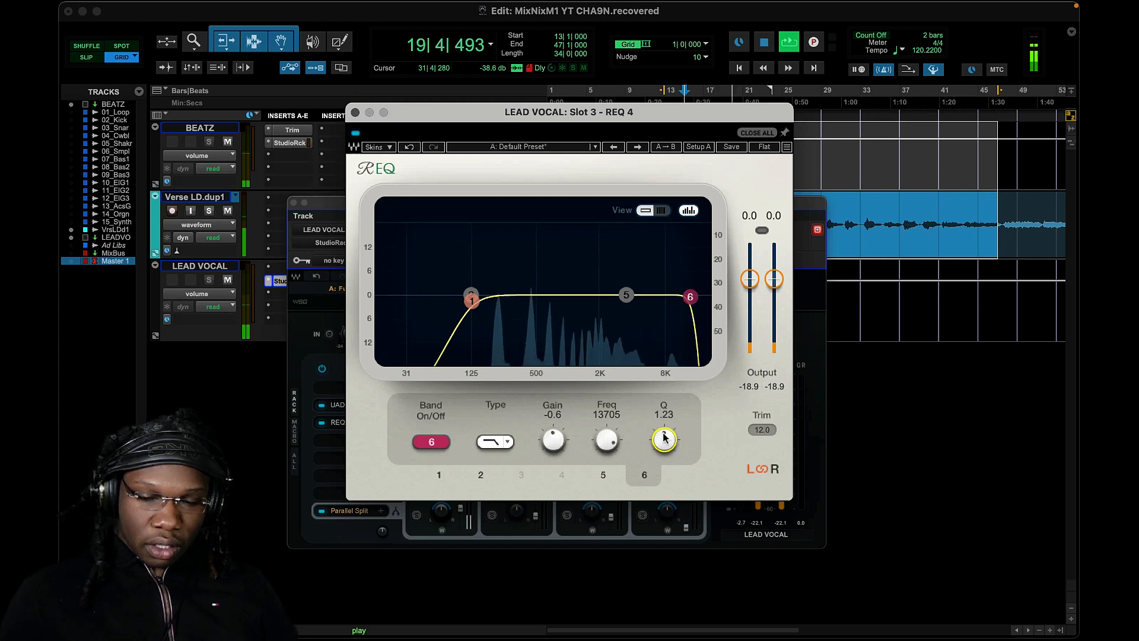
pyautogui.press('space')
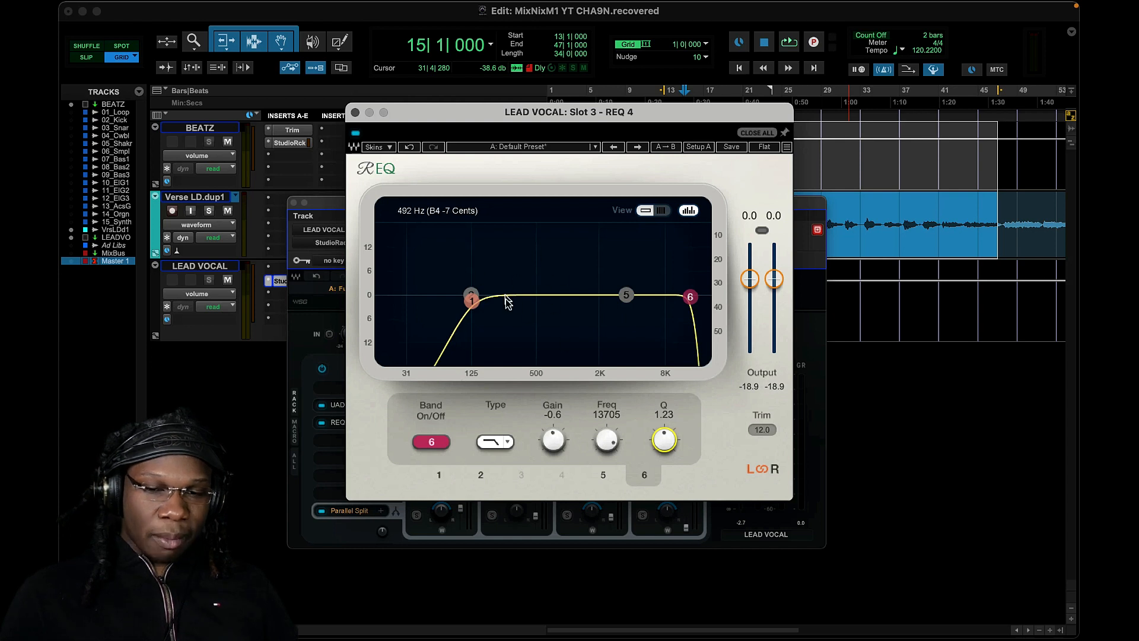
# Compare band 6's Q at 0.71 and 1.41 during playback, set it to 1.41, and reselect band 1
pyautogui.click(627, 295)
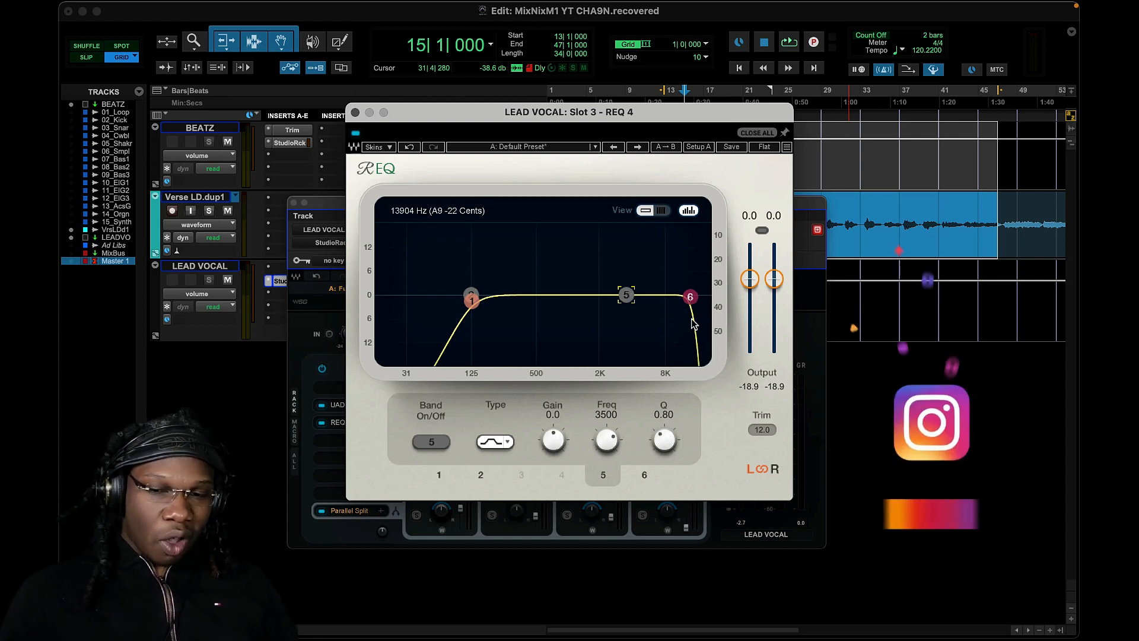
pyautogui.click(690, 297)
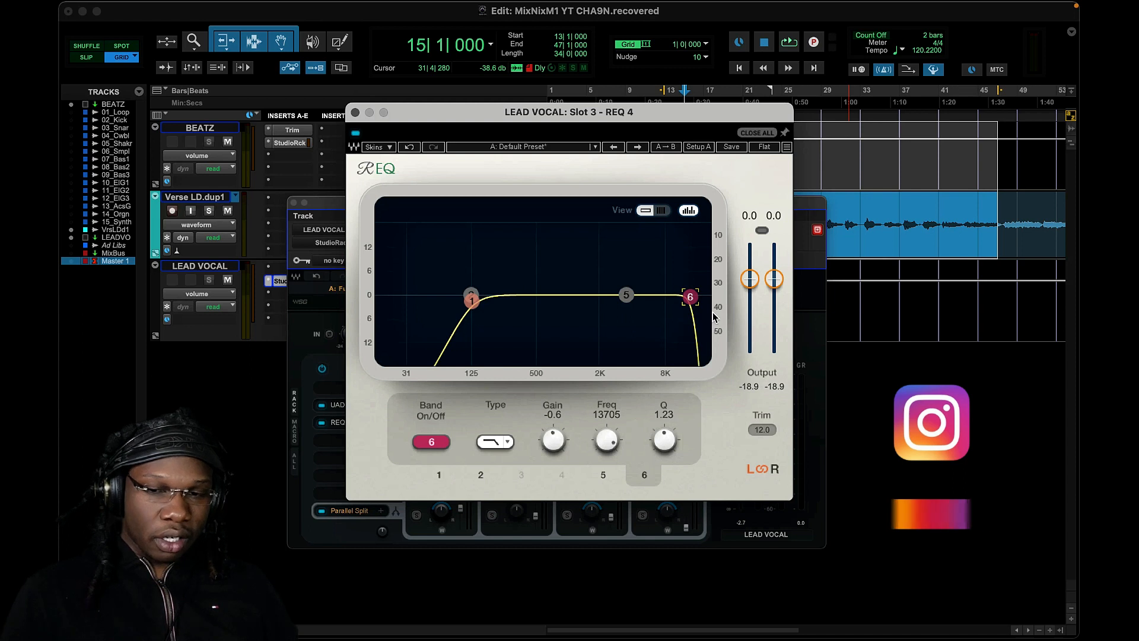
pyautogui.press('space')
pyautogui.moveTo(662, 442); pyautogui.dragTo(661, 457)
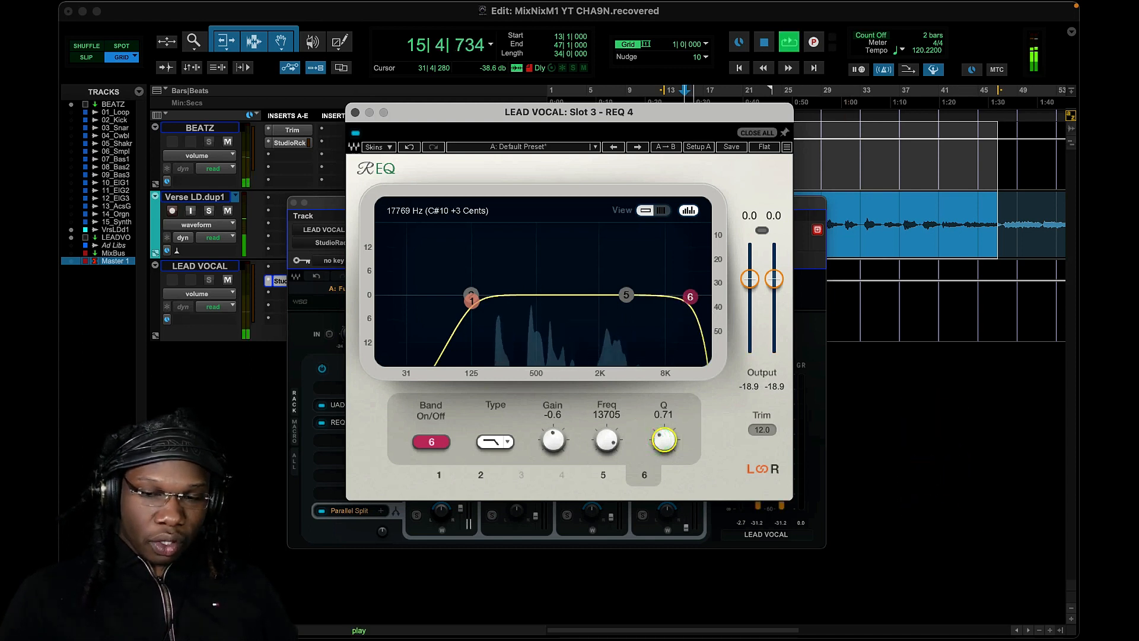
pyautogui.moveTo(663, 441)
pyautogui.mouseDown()
pyautogui.moveTo(664, 426)
pyautogui.moveTo(660, 463)
pyautogui.mouseUp()
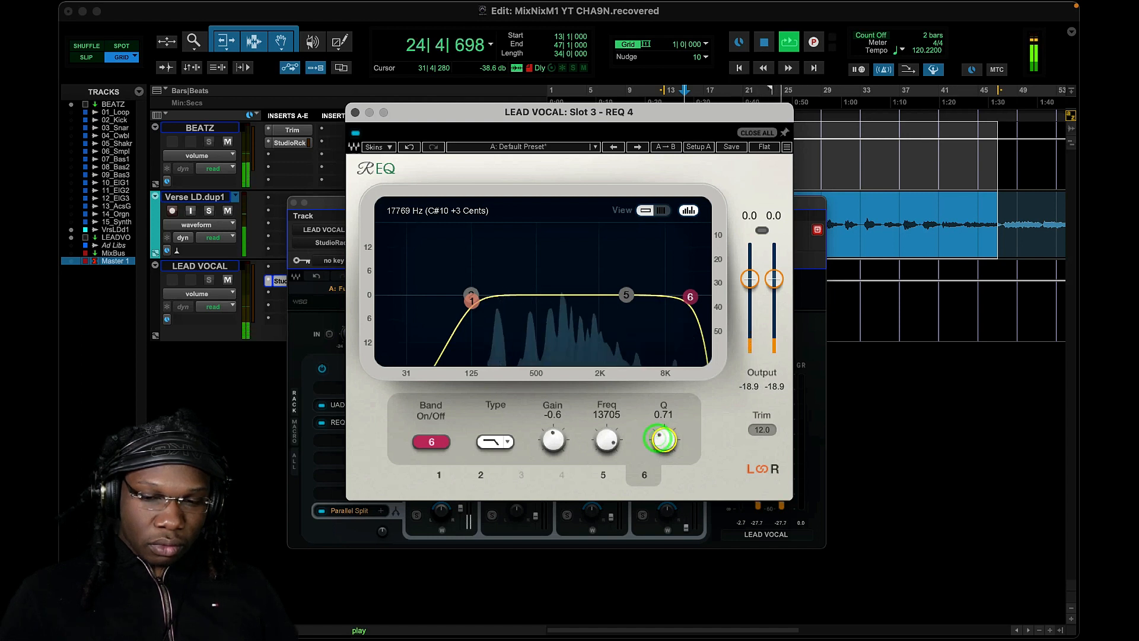
pyautogui.moveTo(664, 440); pyautogui.dragTo(664, 429)
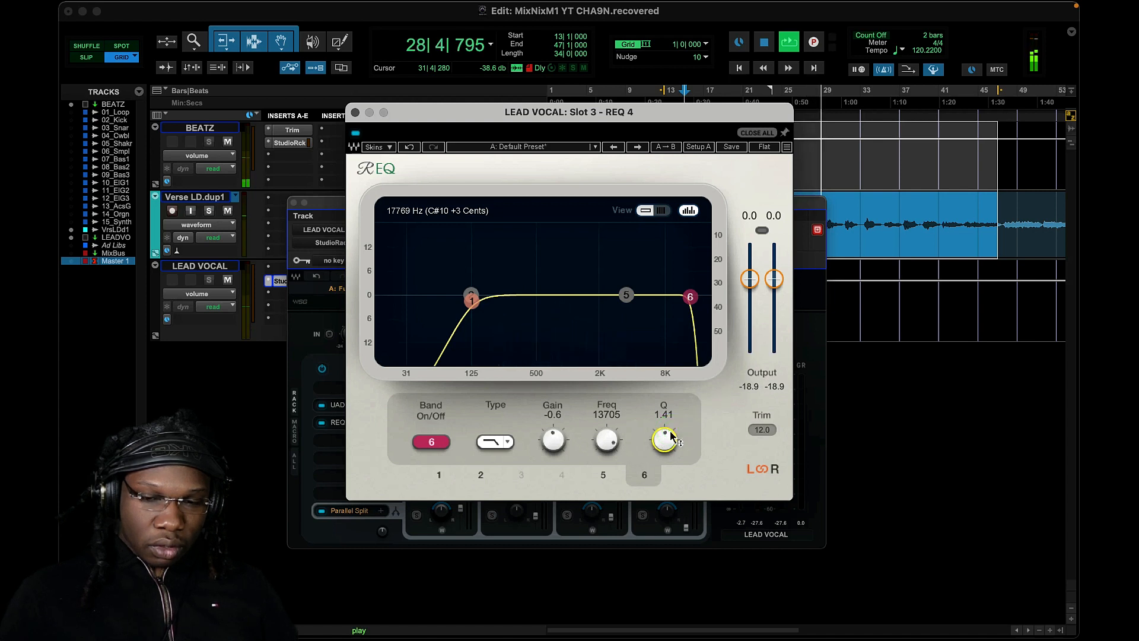
pyautogui.moveTo(670, 439); pyautogui.dragTo(666, 455)
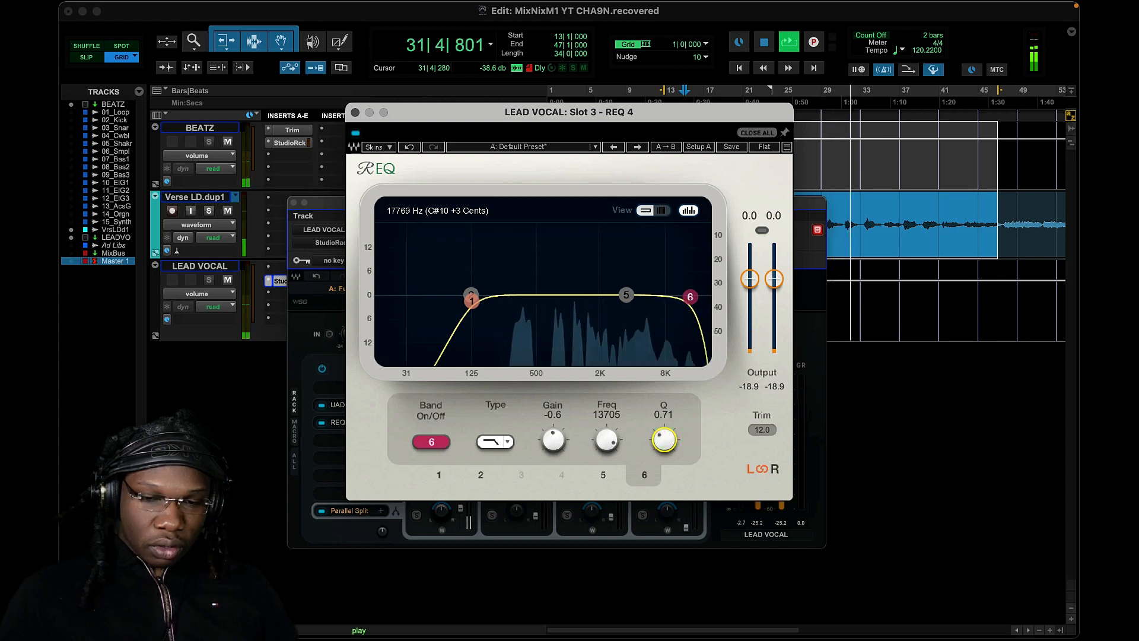
pyautogui.press('space')
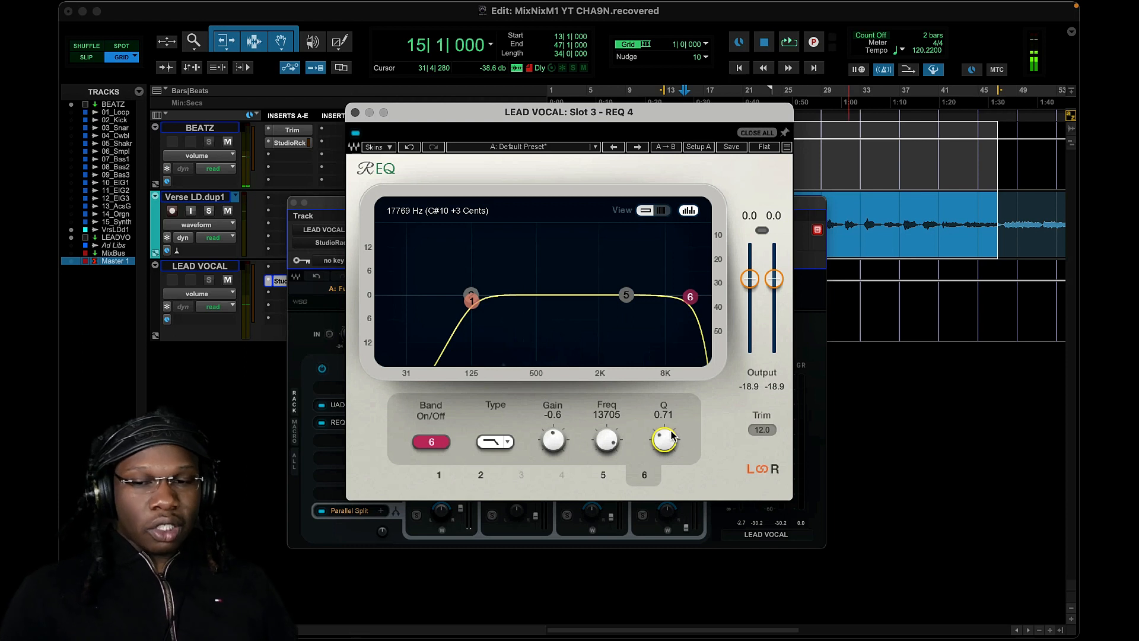
pyautogui.moveTo(671, 439); pyautogui.dragTo(671, 436)
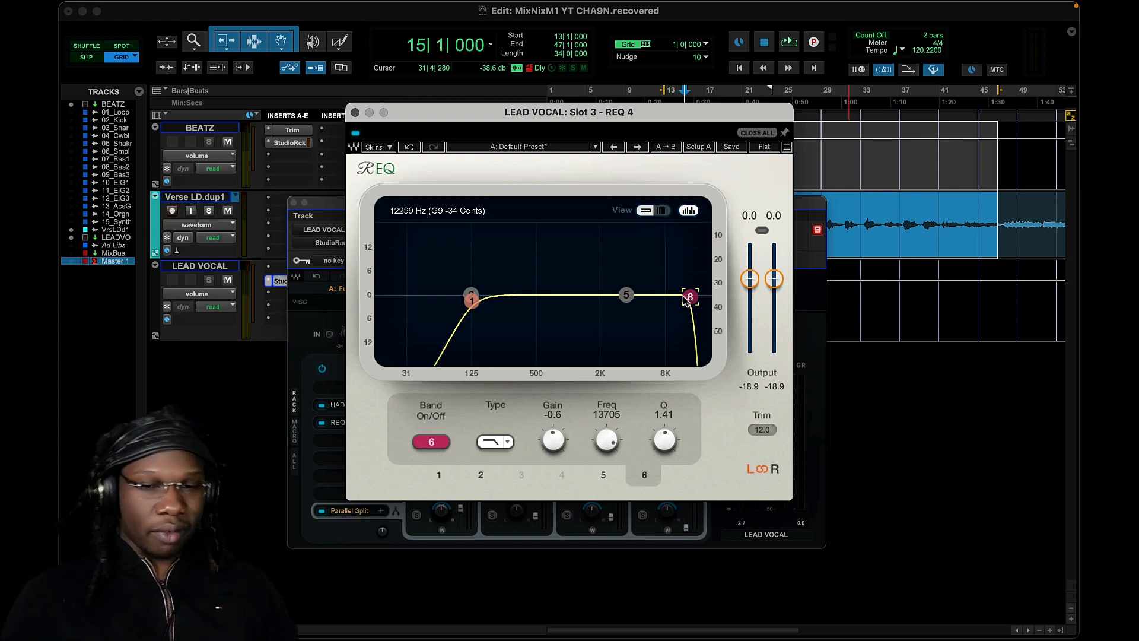
pyautogui.click(470, 297)
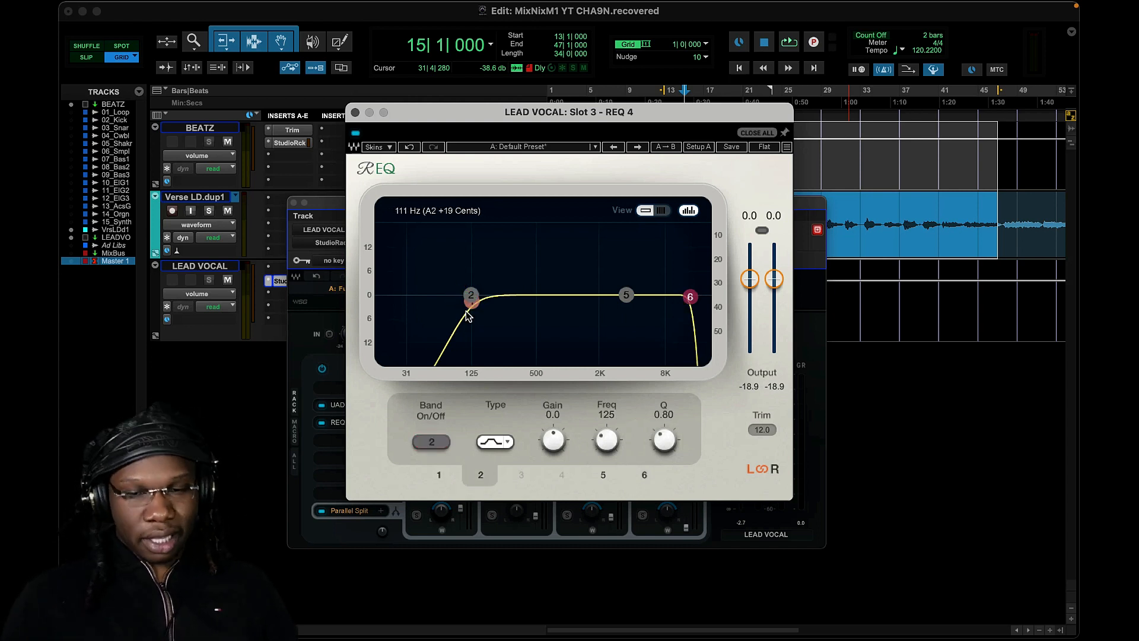
pyautogui.click(469, 305)
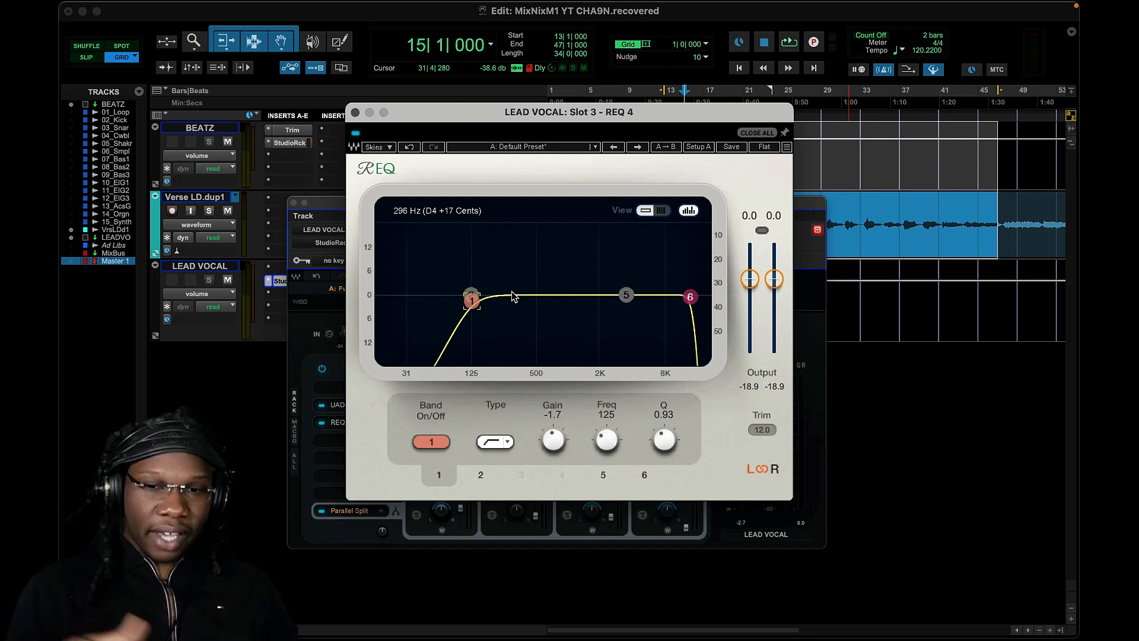
# Close REQ 4 and add the UADx API 2500 bus compressor from the VST3 plug-ins in rack slot 4
pyautogui.click(354, 112)
pyautogui.click(341, 440)
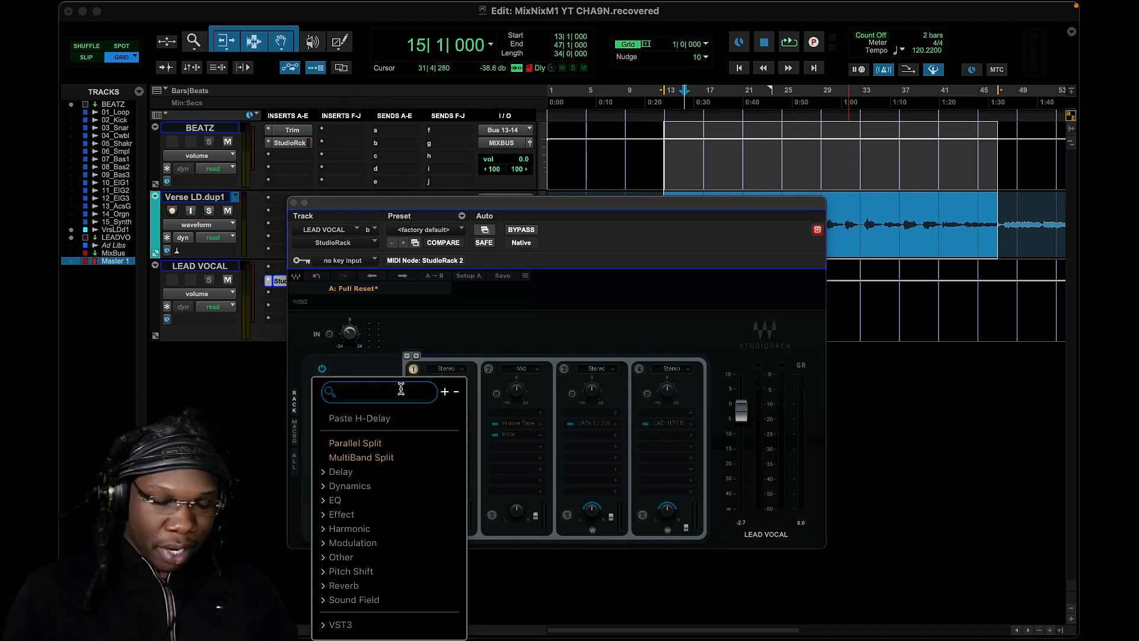
pyautogui.click(325, 596)
pyautogui.scroll(-1, 342, 549)
pyautogui.scroll(-5, 341, 549)
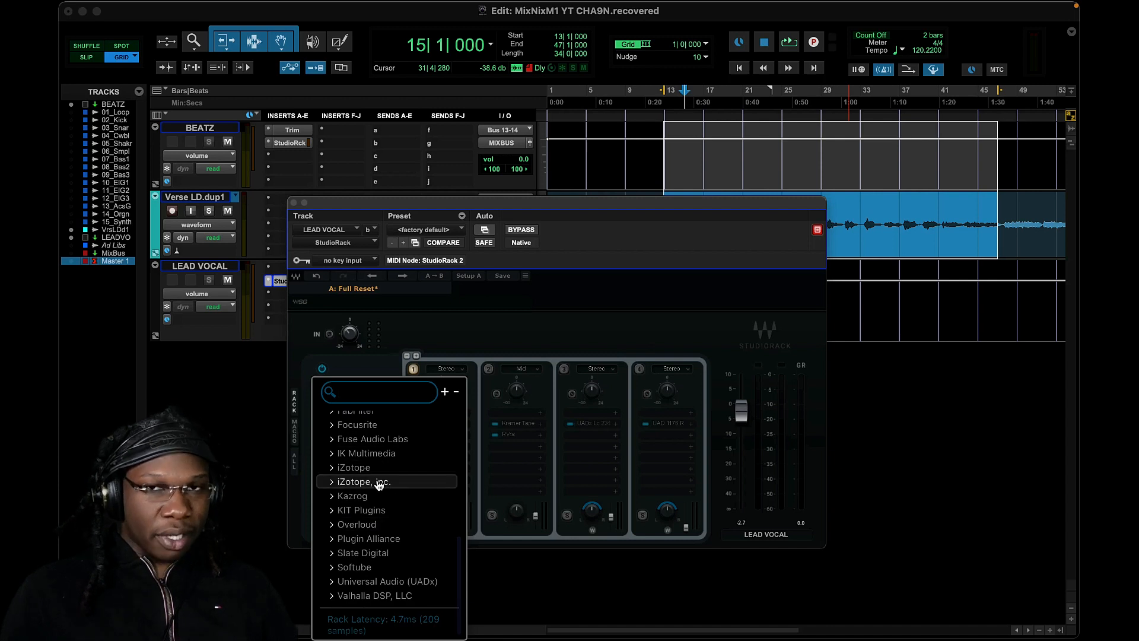
pyautogui.scroll(1, 356, 469)
pyautogui.click(328, 597)
pyautogui.scroll(-5, 333, 600)
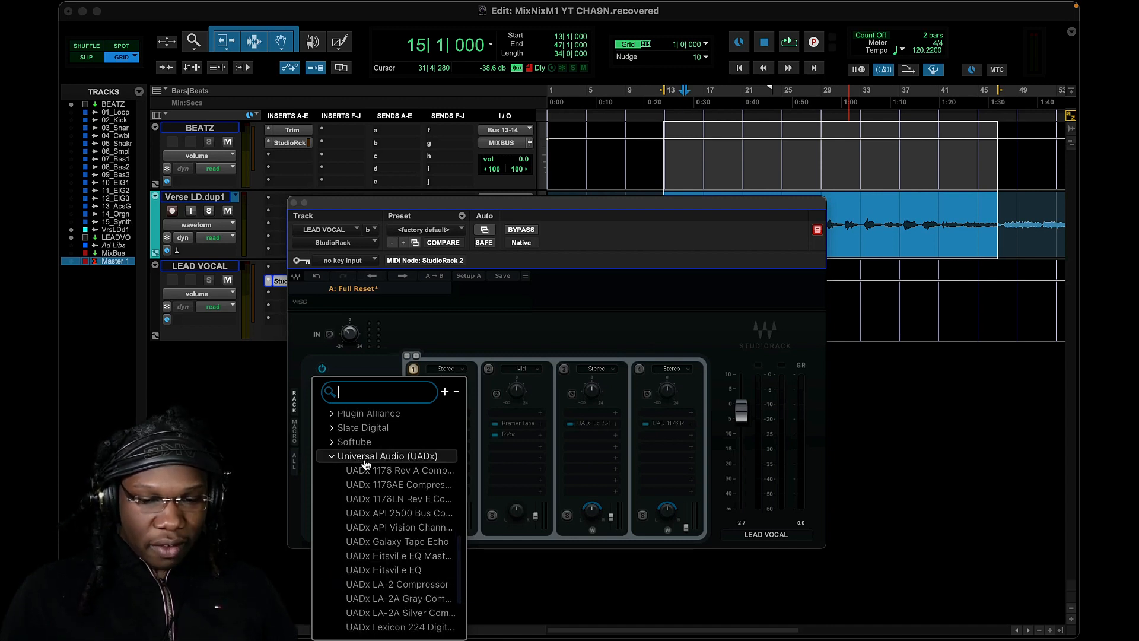
pyautogui.click(364, 514)
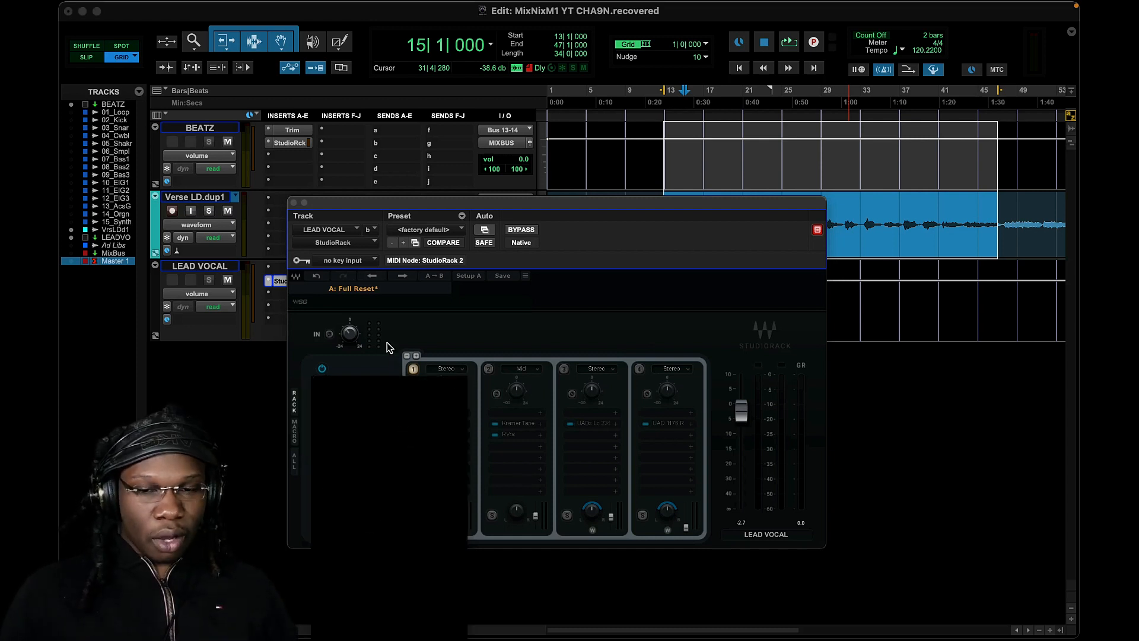
# Adjust a control on the API 2500 compressor, leave it switched off, and move it to rack slot 5
pyautogui.moveTo(619, 117); pyautogui.dragTo(512, 153)
pyautogui.moveTo(453, 397)
pyautogui.mouseDown()
pyautogui.moveTo(450, 422)
pyautogui.moveTo(452, 393)
pyautogui.mouseUp()
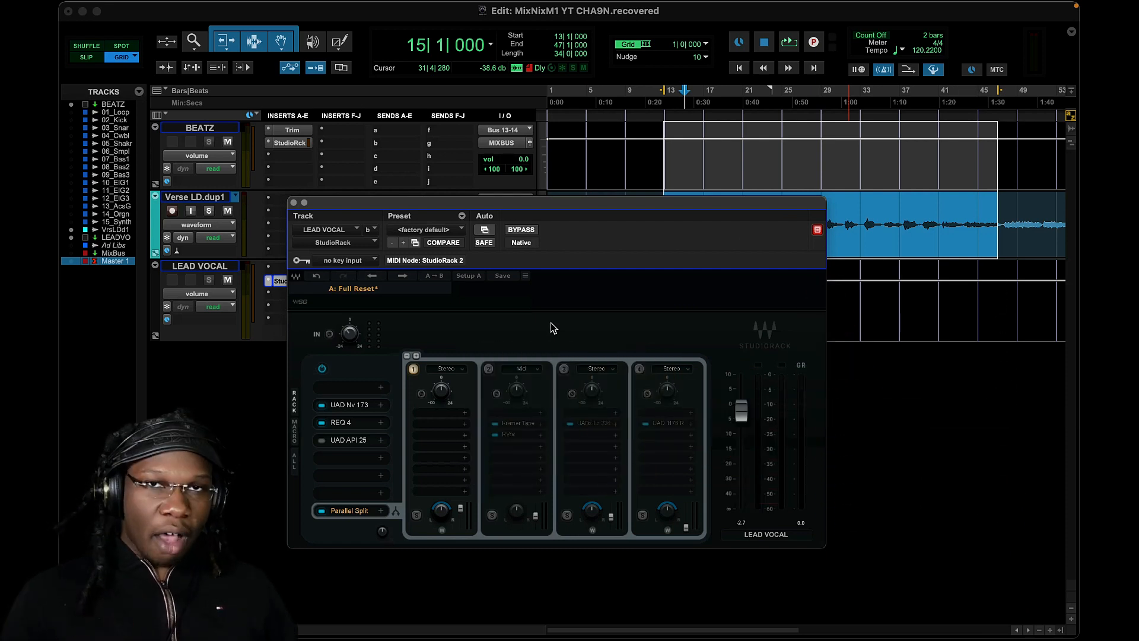
pyautogui.moveTo(334, 446); pyautogui.dragTo(347, 455)
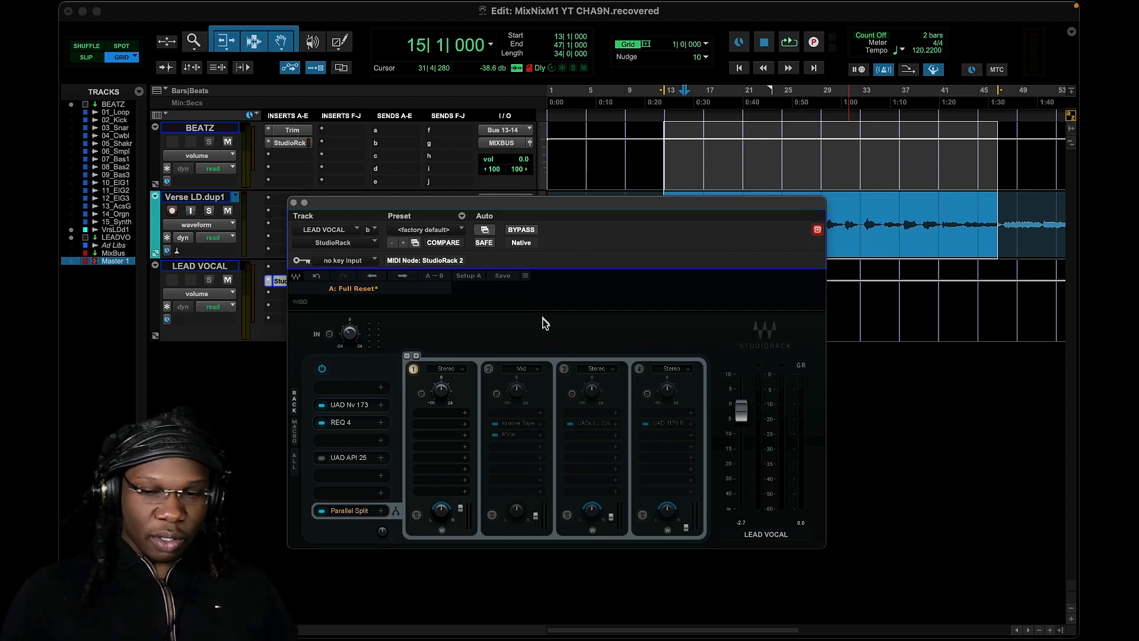
# Lower the fader of parallel chain 3 with the Lexicon 224, enable the chain, and raise its fader during playback
pyautogui.click(584, 418)
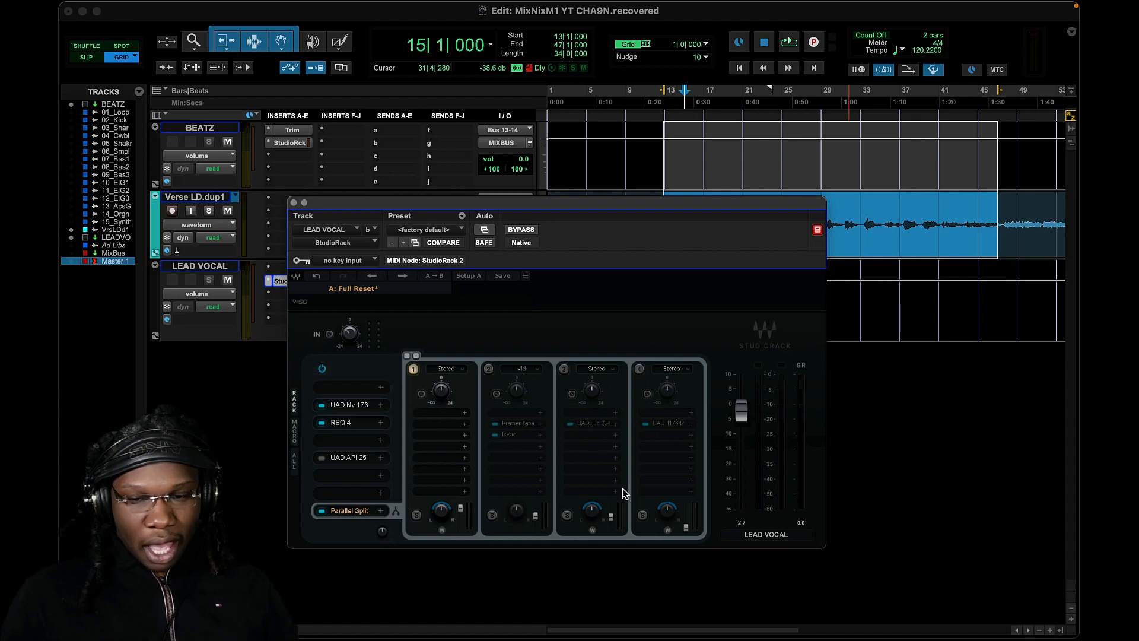
pyautogui.click(612, 521)
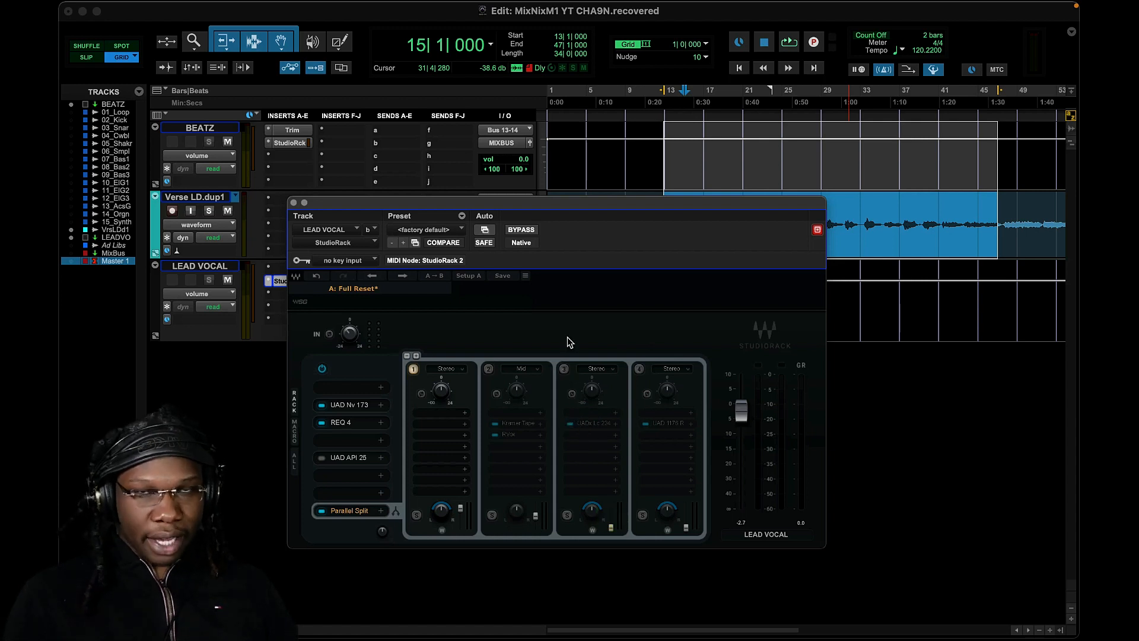
pyautogui.click(564, 369)
pyautogui.press('space')
pyautogui.moveTo(610, 528); pyautogui.dragTo(611, 517)
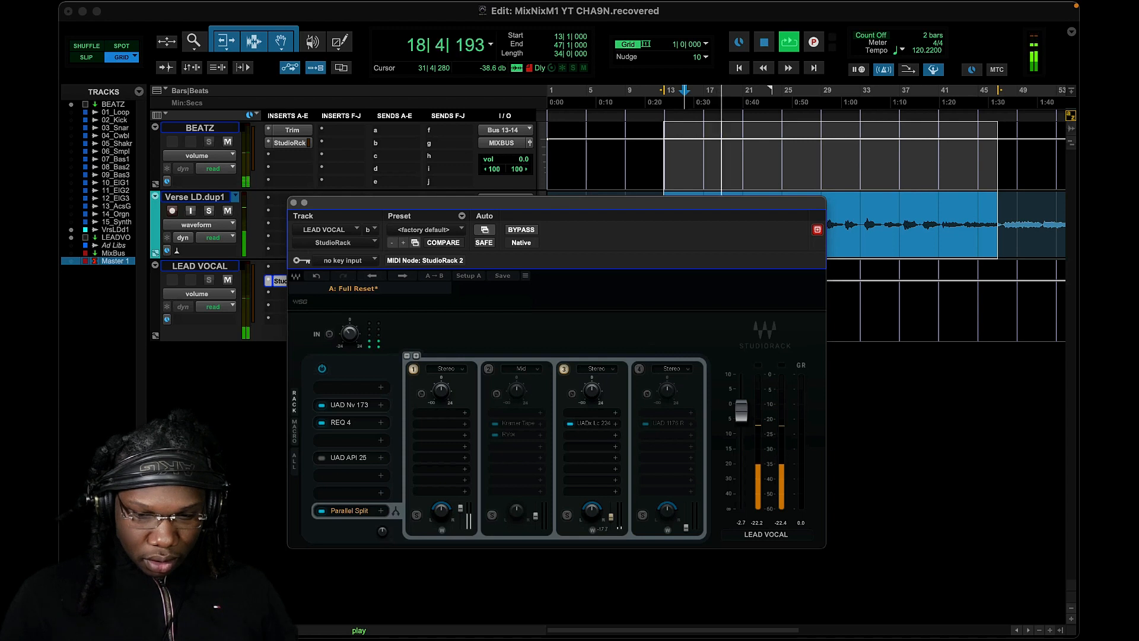
pyautogui.moveTo(611, 518); pyautogui.dragTo(611, 517)
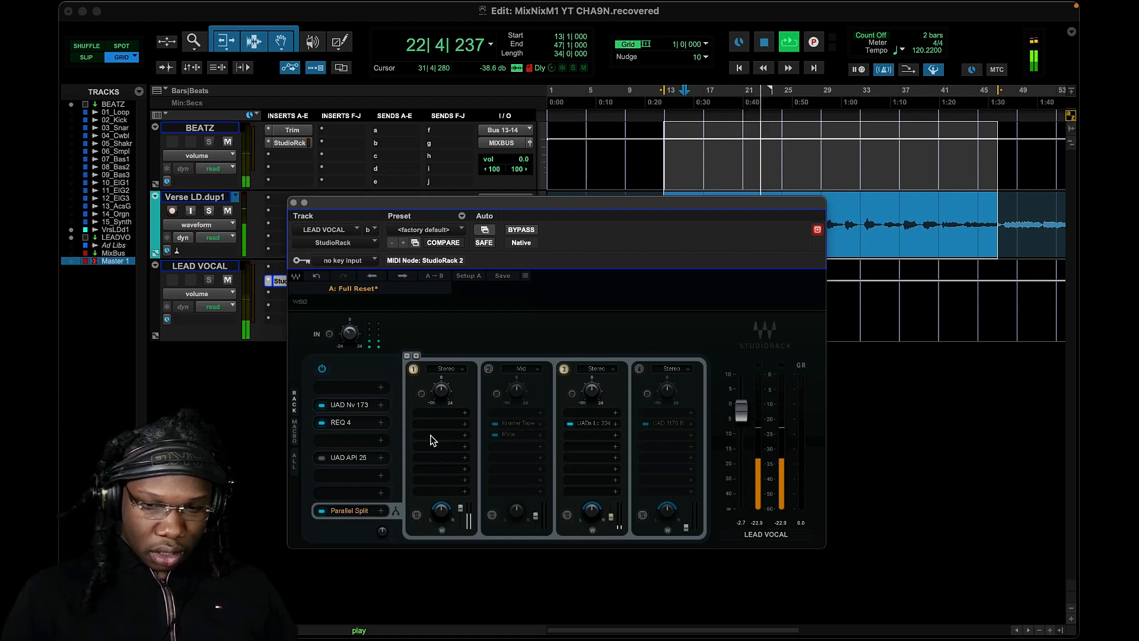
# Compare the vocal with parallel chain 3 switched off and on during playback, leave it on, and slightly lower its fader
pyautogui.press('space')
pyautogui.press('space')
pyautogui.click(564, 369)
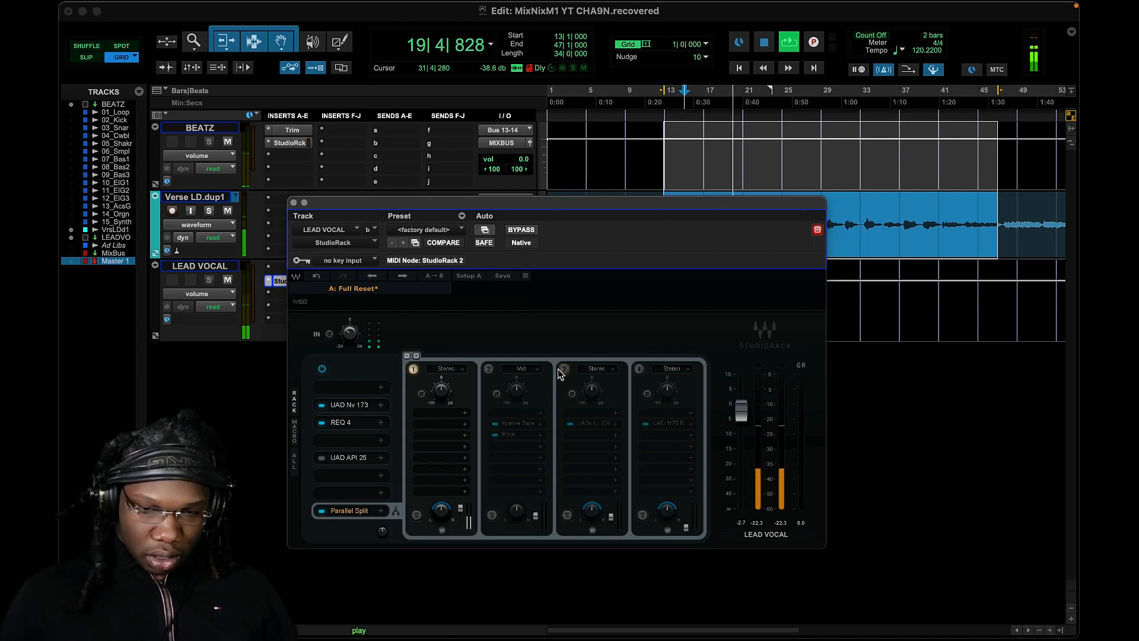
pyautogui.press('space')
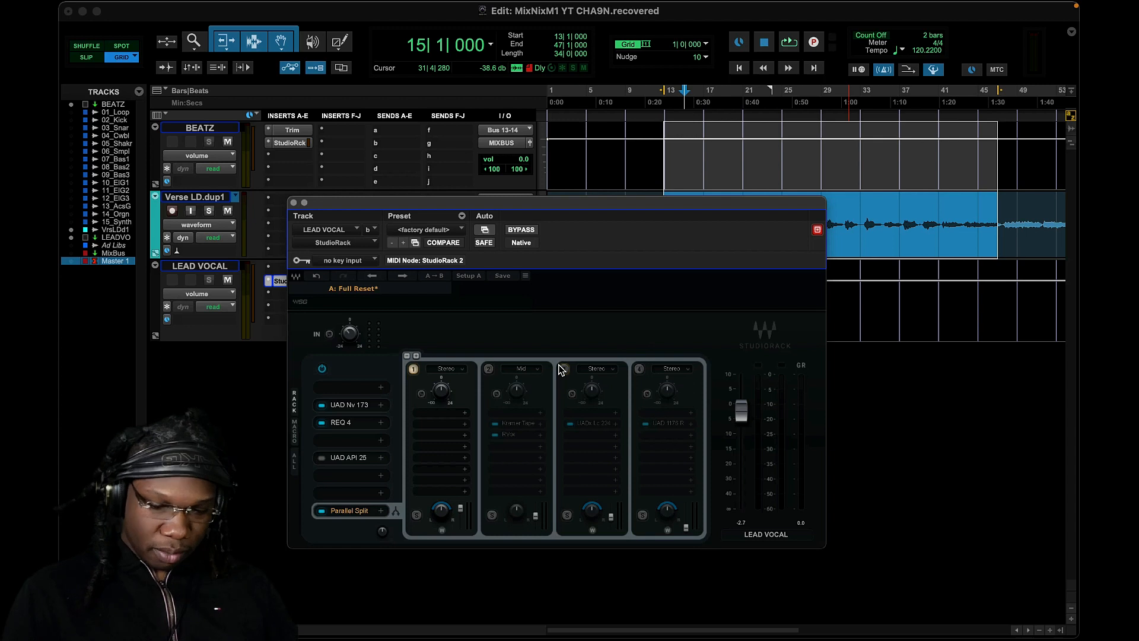
pyautogui.press('space')
pyautogui.click(563, 369)
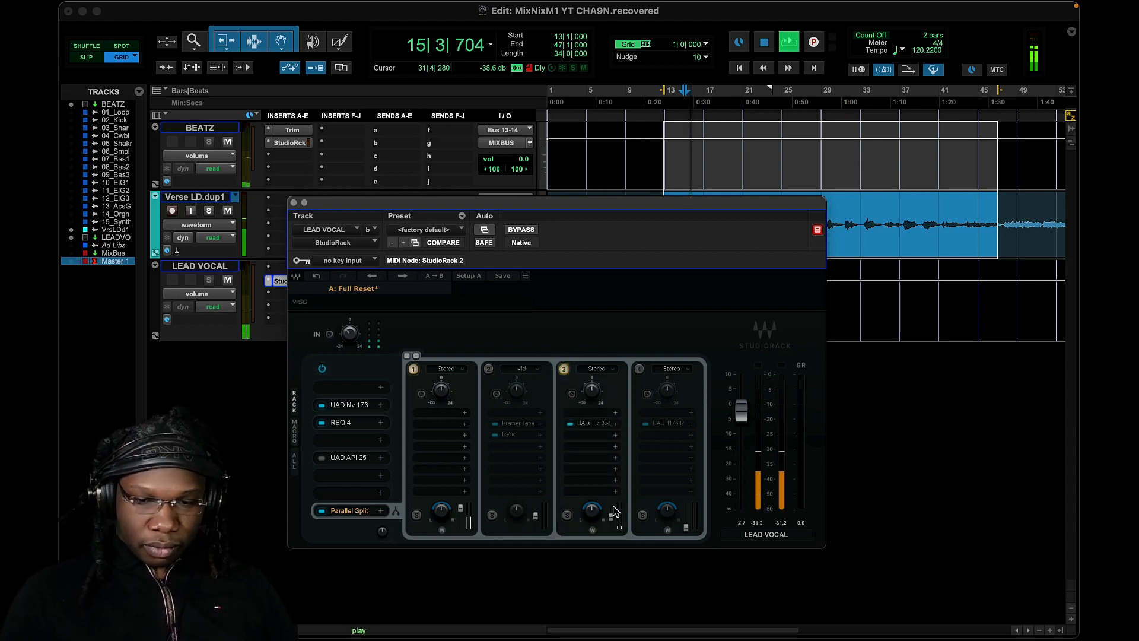
pyautogui.moveTo(611, 517); pyautogui.dragTo(614, 520)
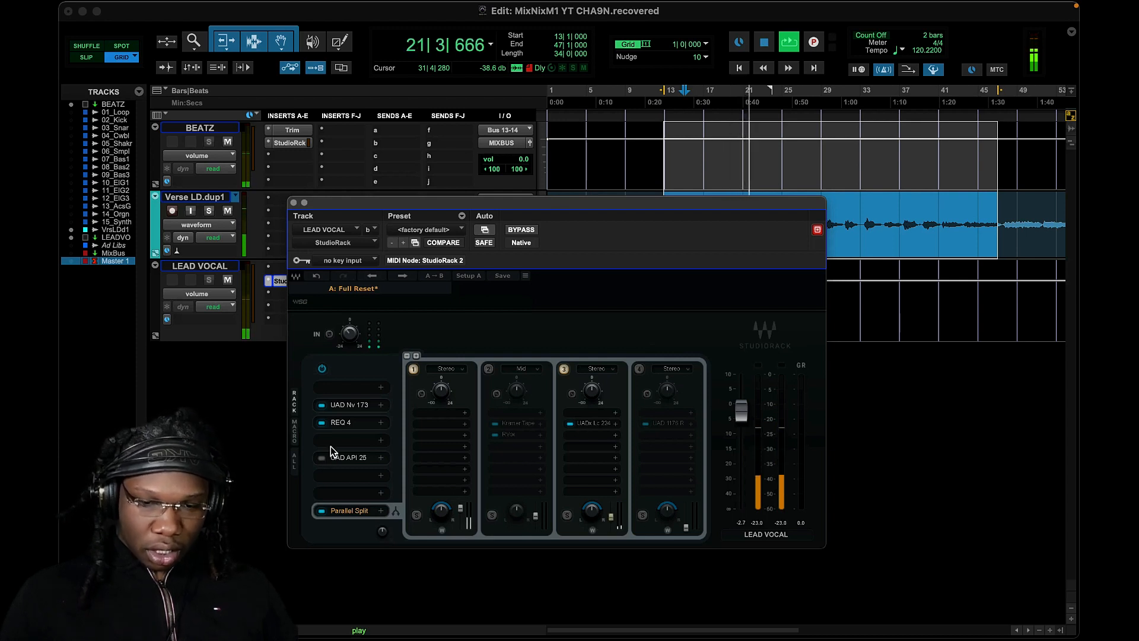
# Add the DeEsser to rack slot 4 between REQ 4 and the API 2500, and stop playback
pyautogui.click(330, 444)
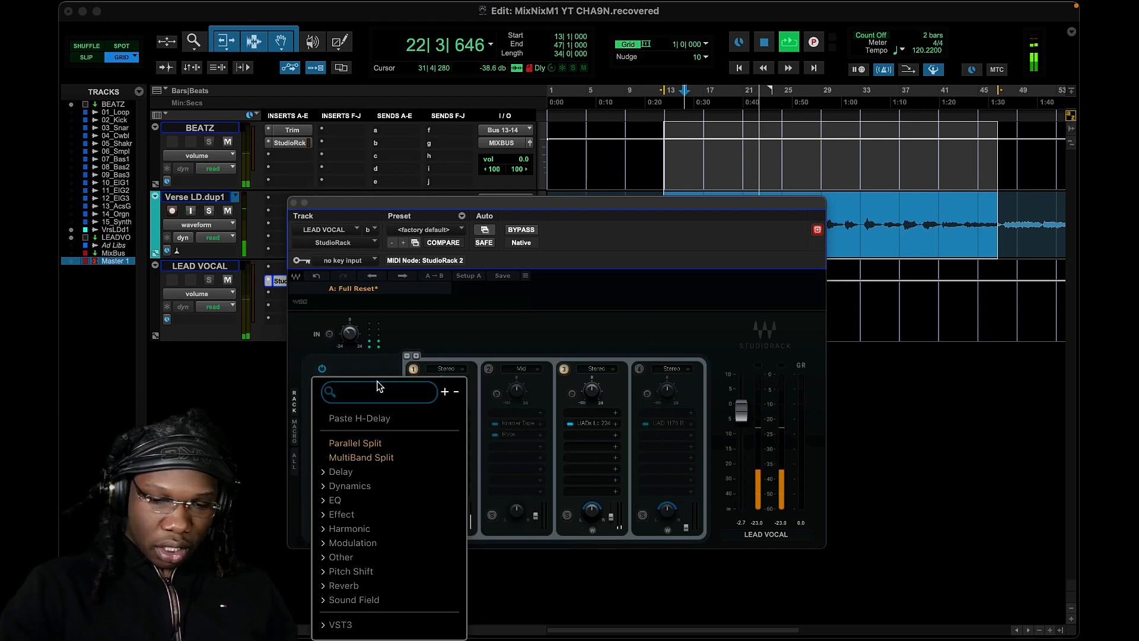
pyautogui.write('dee')
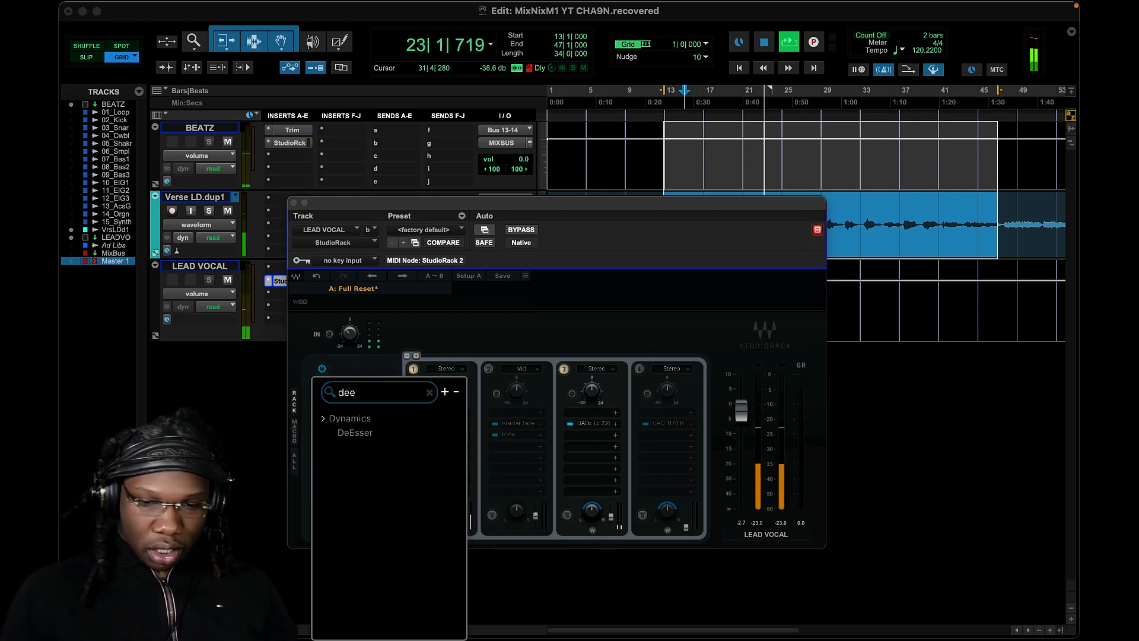
pyautogui.click(382, 432)
pyautogui.press('space')
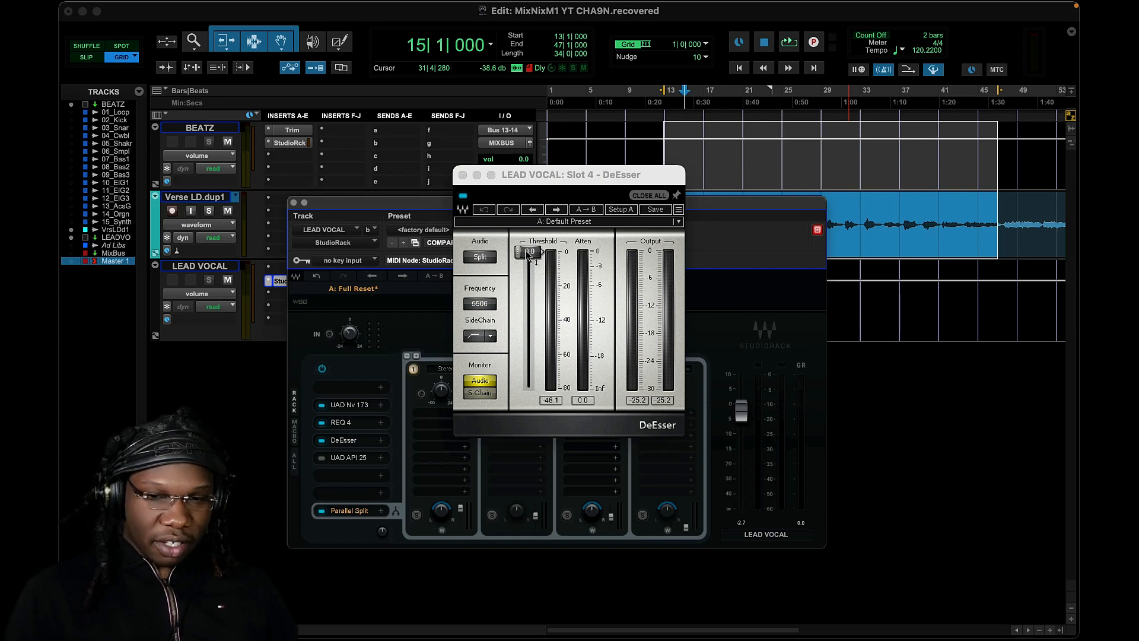
# Set the DeEsser's threshold to -42.6 and change its sidechain filter to band-pass during playback
pyautogui.press('space')
pyautogui.moveTo(528, 253); pyautogui.dragTo(530, 324)
pyautogui.click(479, 303)
pyautogui.click(475, 336)
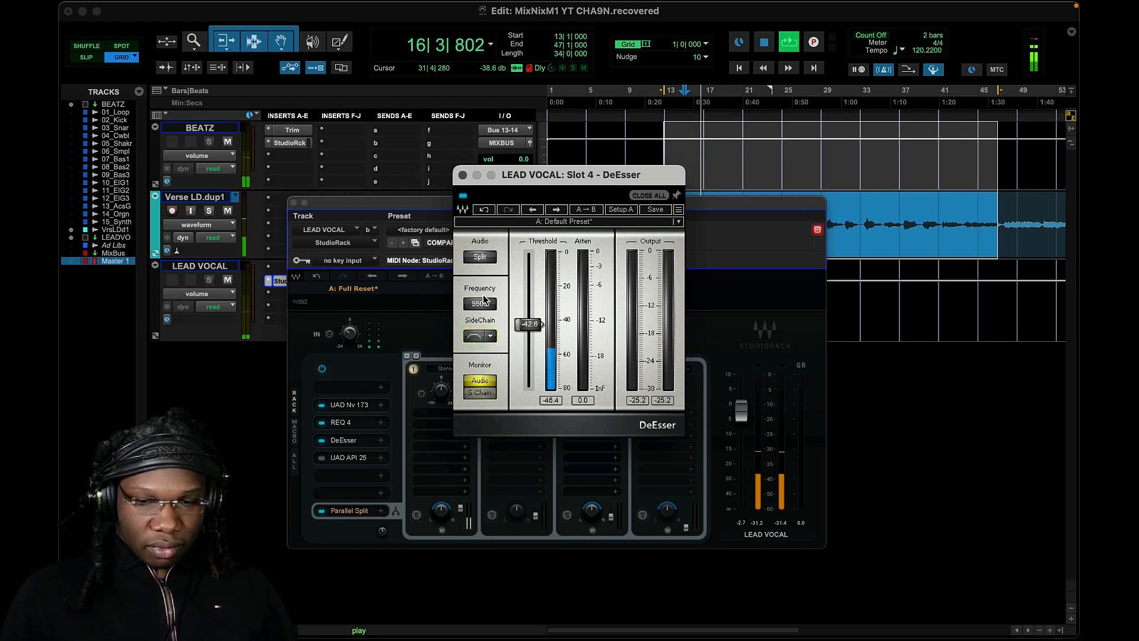
# Load the Female Ess factory preset in the DeEsser and set its threshold to -47.0
pyautogui.click(567, 222)
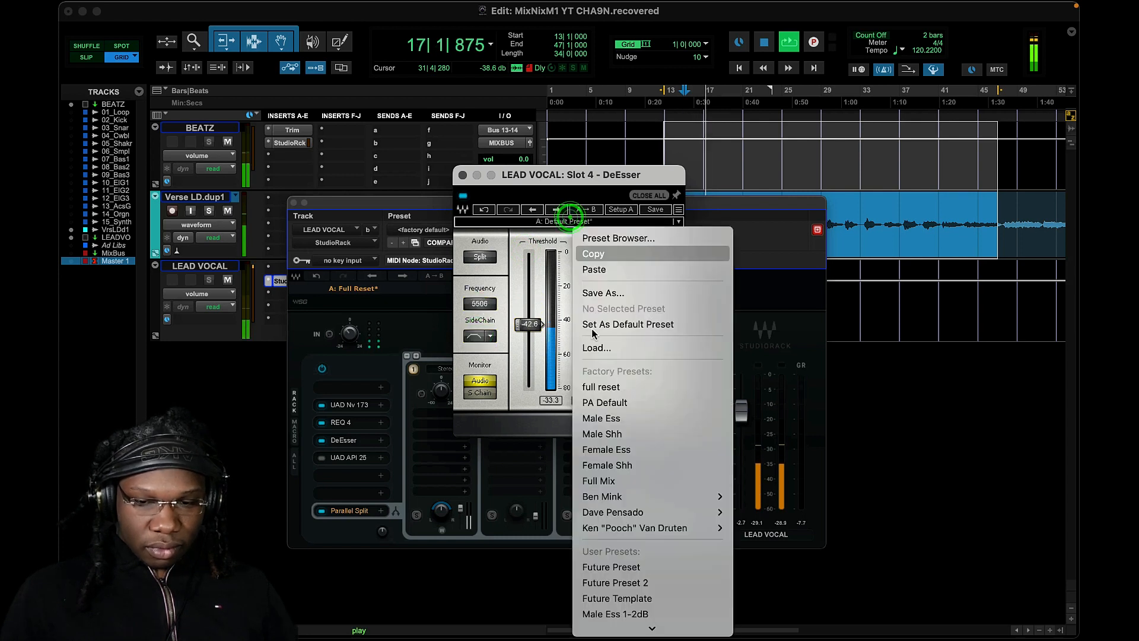
pyautogui.click(603, 452)
pyautogui.moveTo(533, 334); pyautogui.dragTo(533, 329)
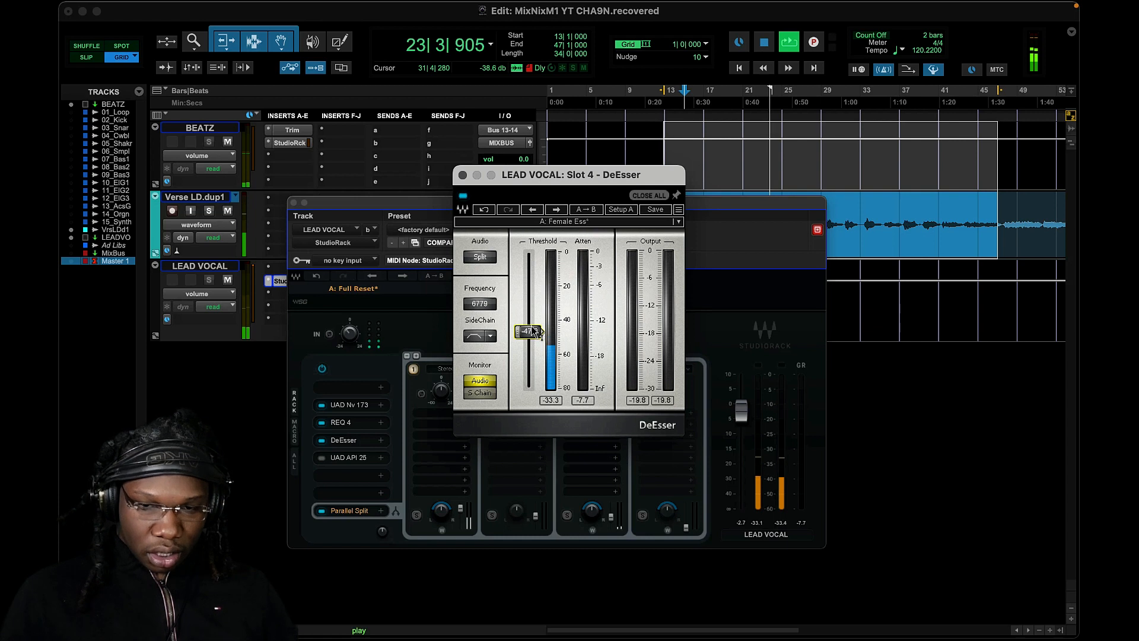
# Restart playback and compare the lead vocal with the DeEsser bypassed and switched back on
pyautogui.click(765, 46)
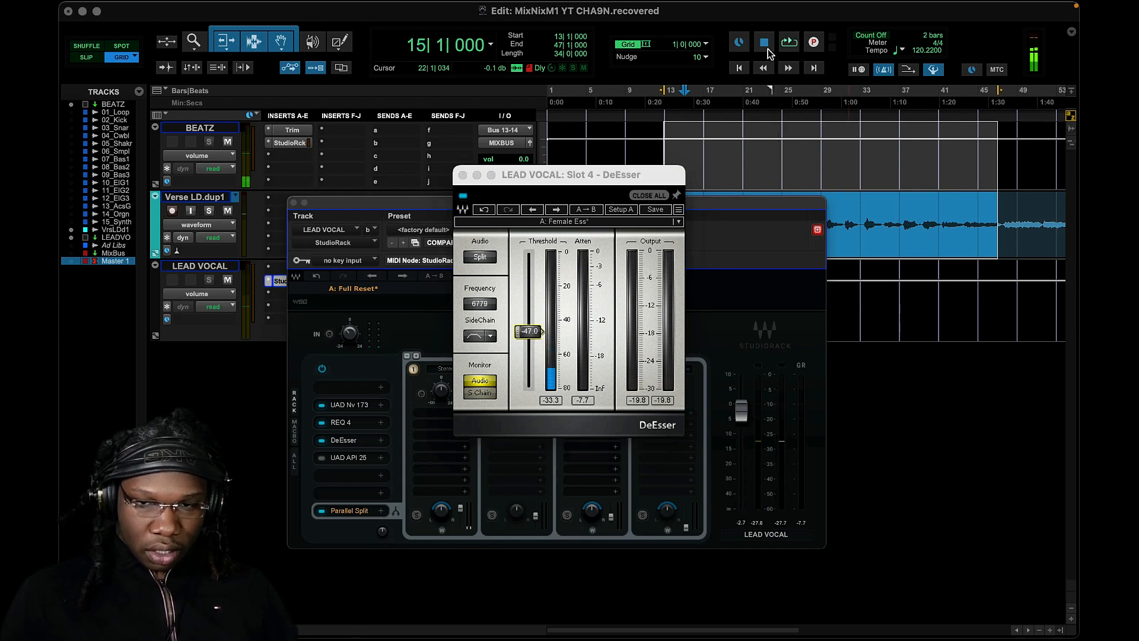
pyautogui.click(781, 46)
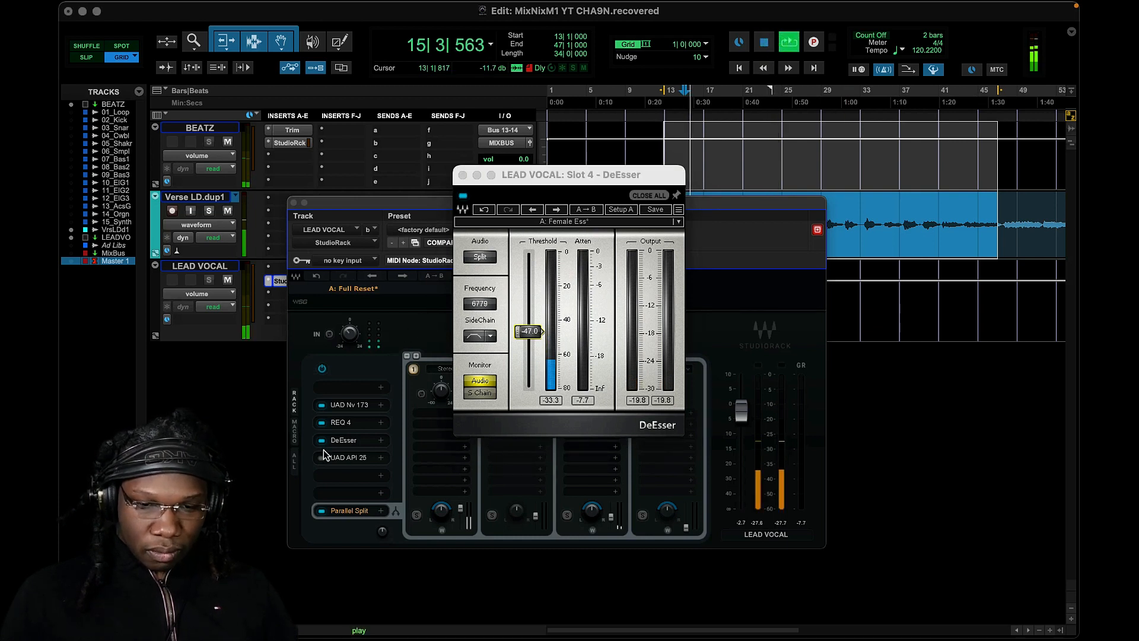
pyautogui.click(320, 440)
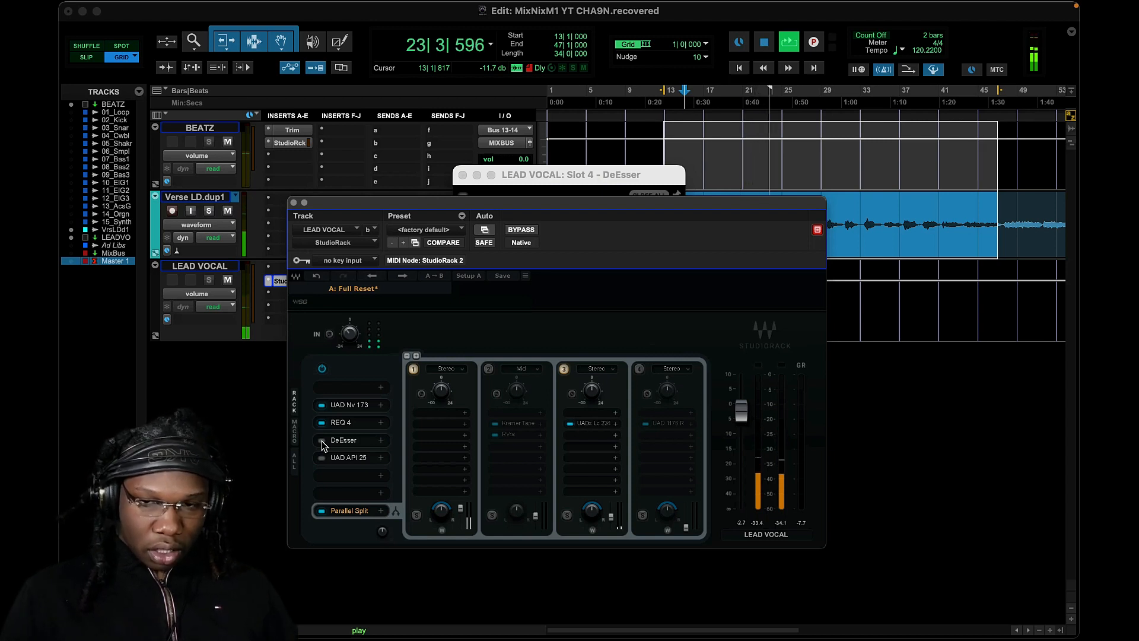
pyautogui.click(322, 441)
# Check the Lexicon 224 reverb settings and the DeEsser's action during playback, closing both plug-in windows
pyautogui.click(599, 424)
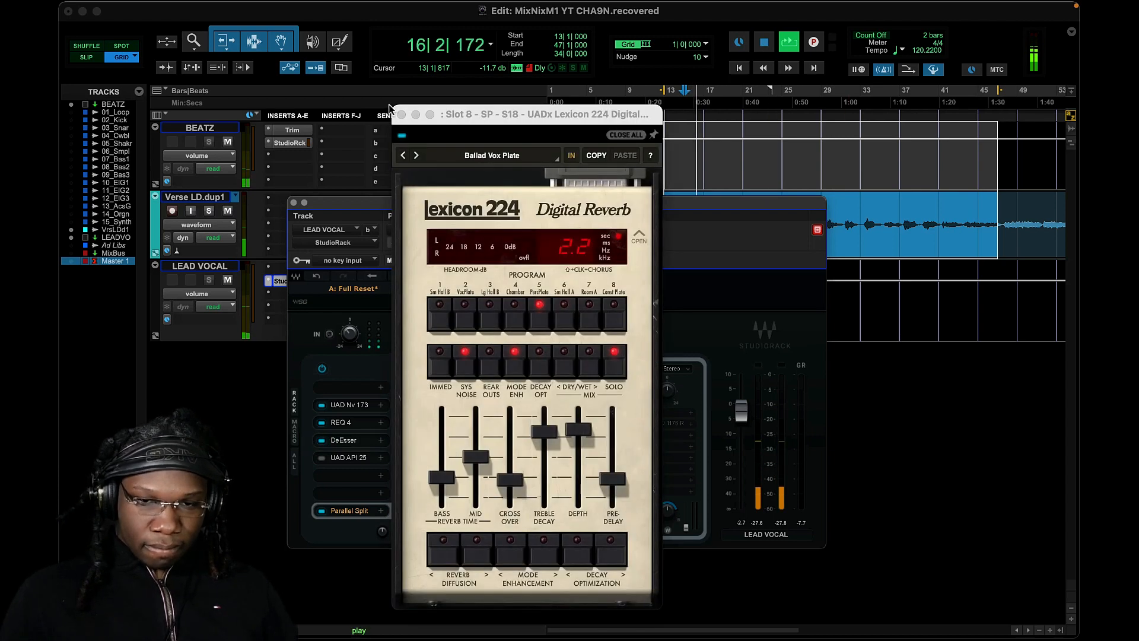
pyautogui.click(401, 115)
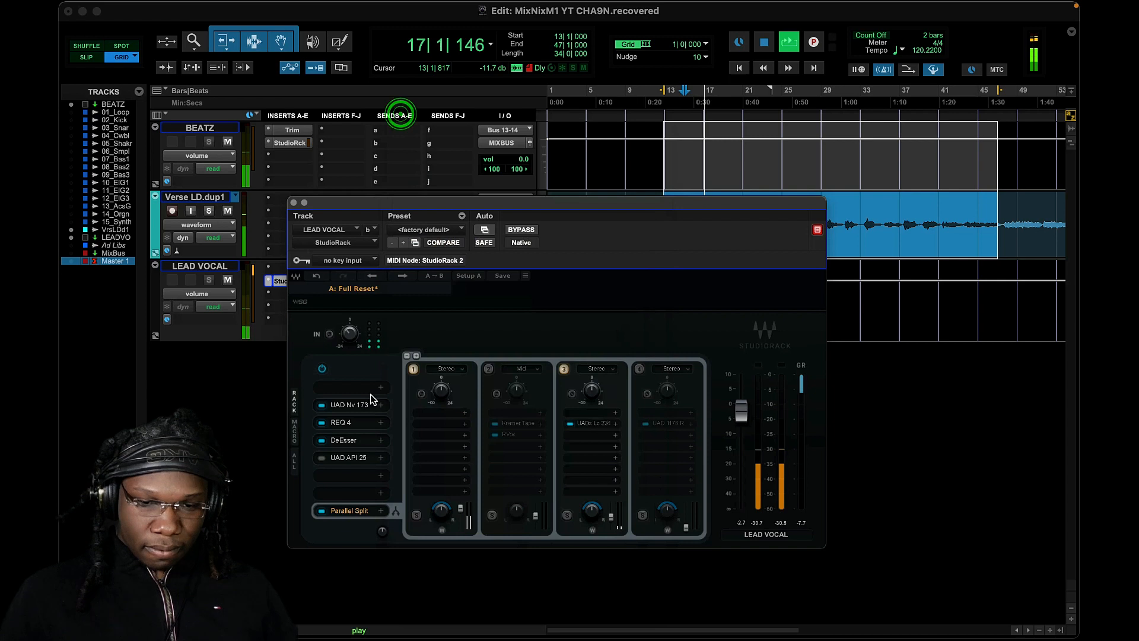
pyautogui.click(352, 440)
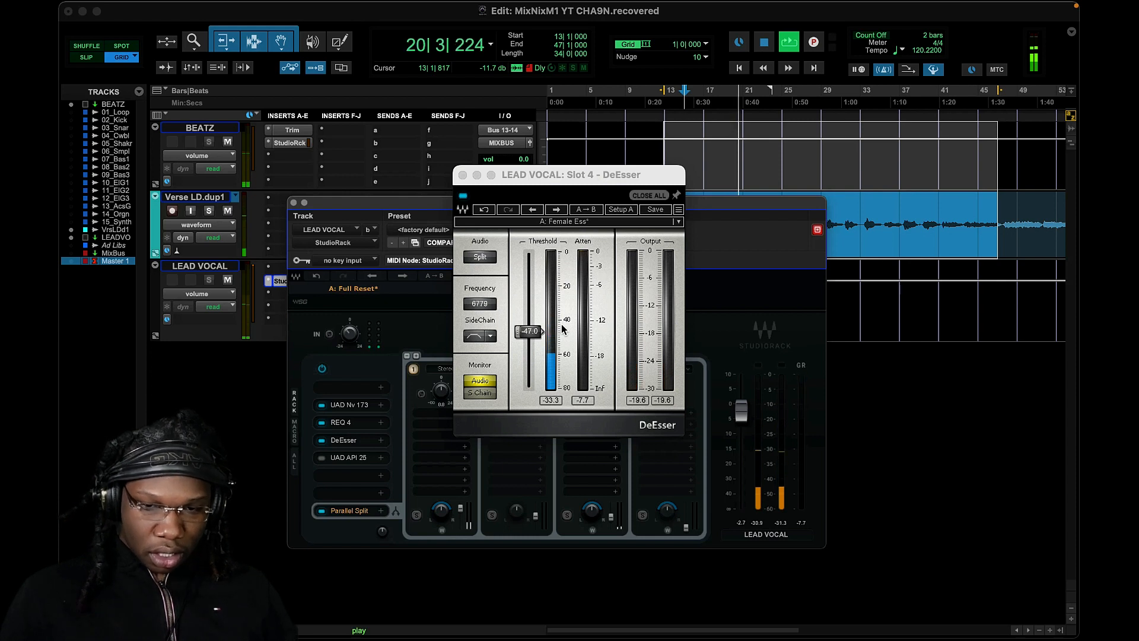
pyautogui.click(462, 174)
# Add REQ 2 below the Lexicon 224 in parallel chain 3 and stop playback
pyautogui.click(588, 434)
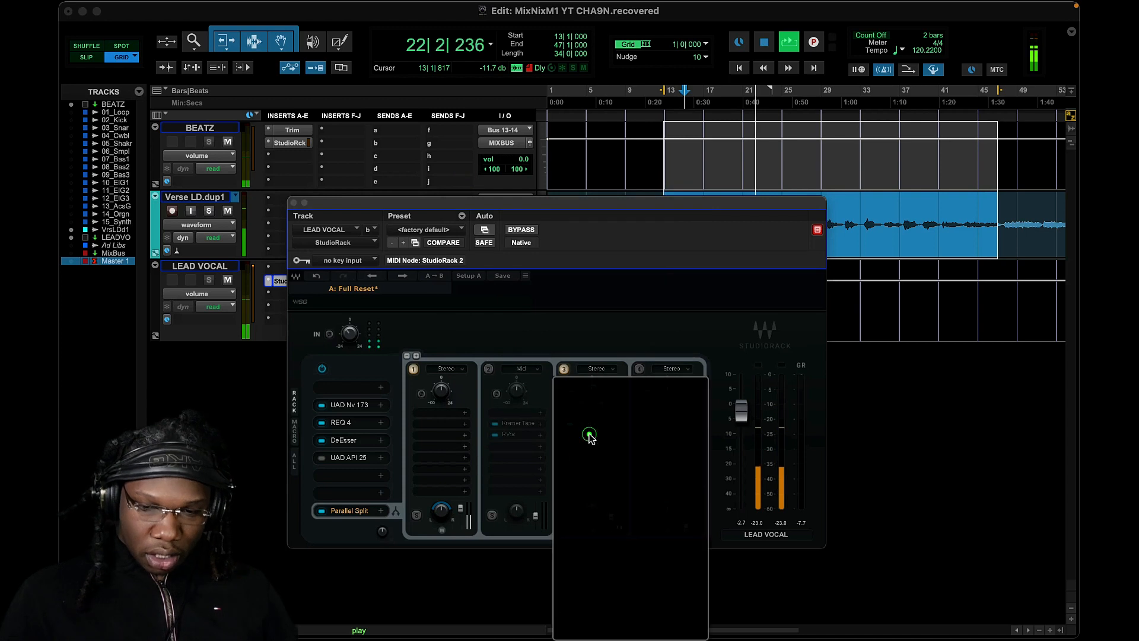
pyautogui.write('re')
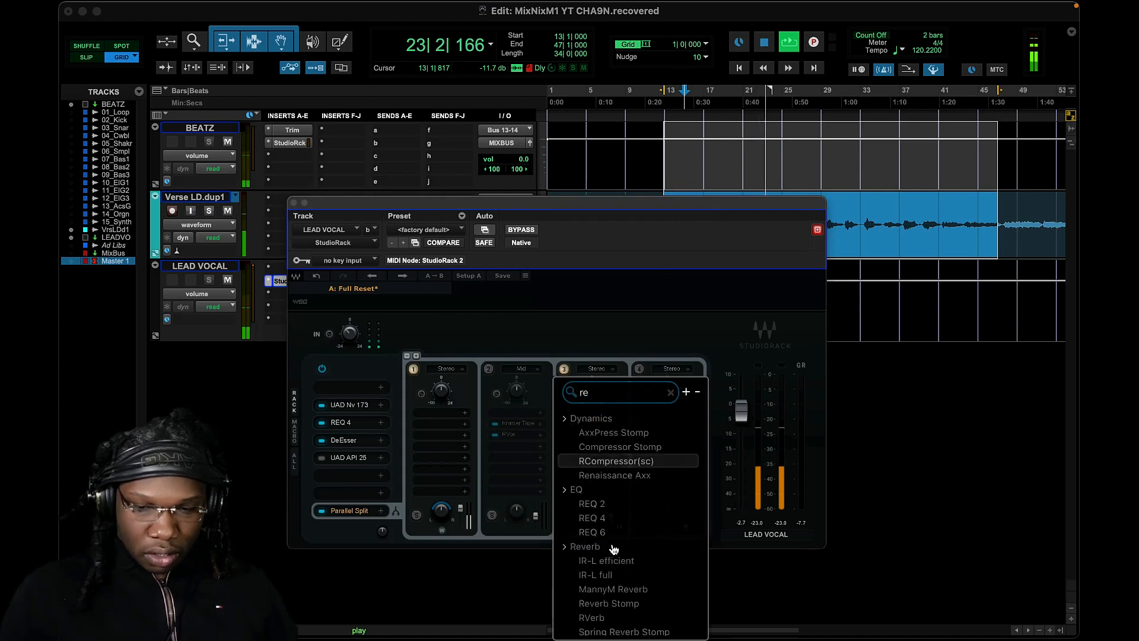
pyautogui.click(591, 509)
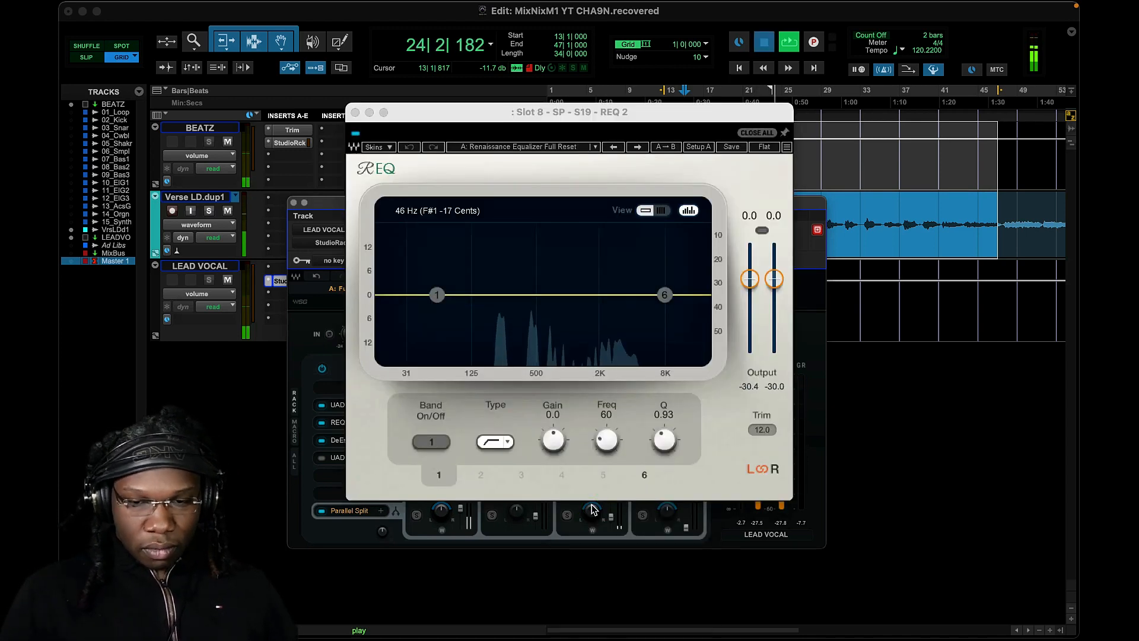
pyautogui.press('space')
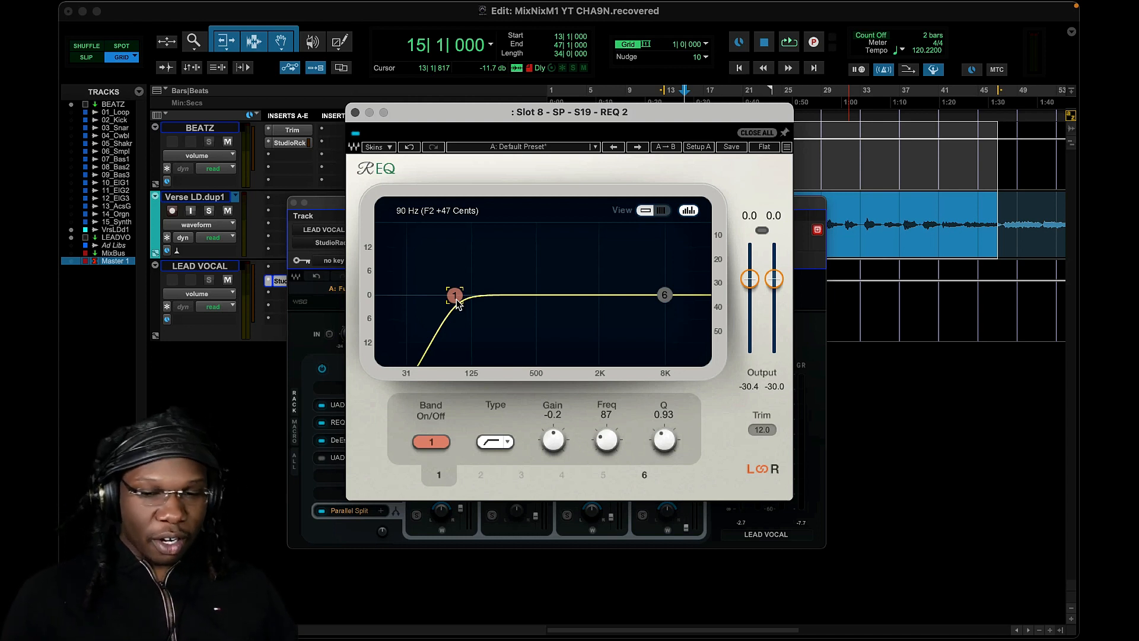
# Filter the reverb in REQ 2 with band 1 high-passing at 228 Hz and band 6 low-passing below 8 kHz, and close it
pyautogui.moveTo(457, 297); pyautogui.dragTo(476, 295)
pyautogui.click(664, 295)
pyautogui.click(493, 442)
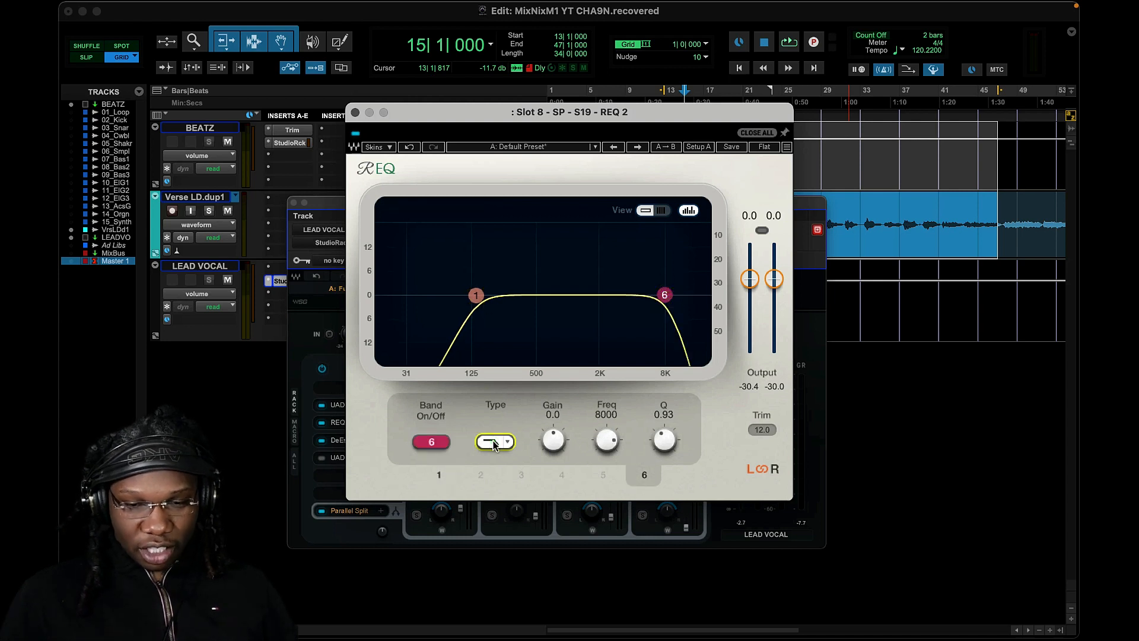
pyautogui.moveTo(665, 294); pyautogui.dragTo(646, 295)
pyautogui.moveTo(476, 294); pyautogui.dragTo(502, 295)
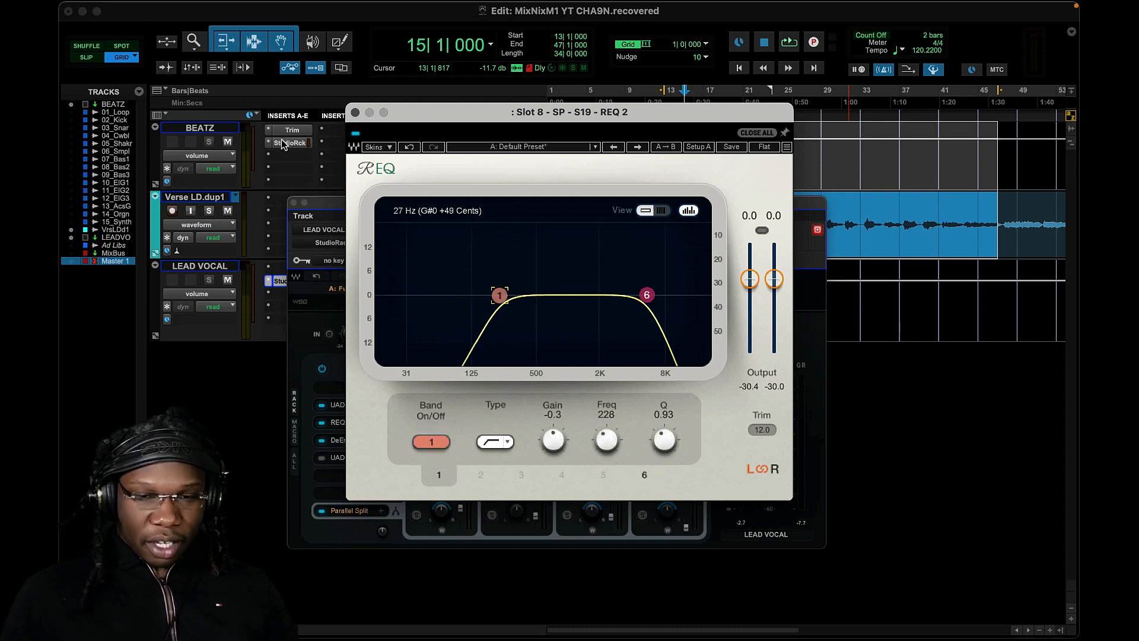
pyautogui.click(356, 113)
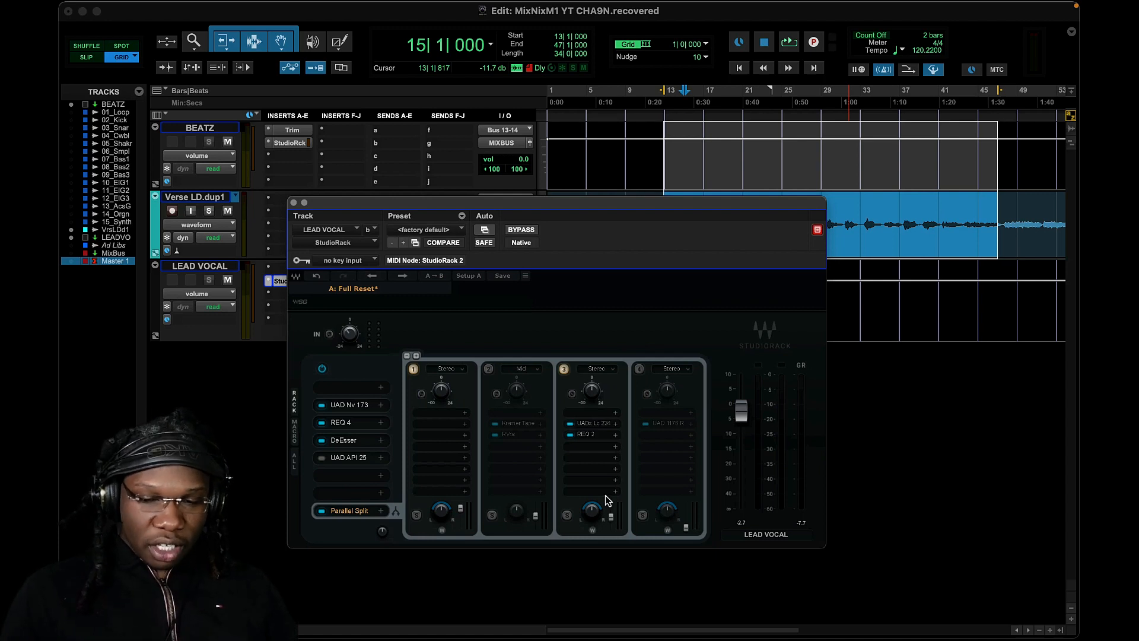
# Play the mix and compare the vocal with the filtered reverb on parallel chain 3 switched off and on
pyautogui.press('space')
pyautogui.click(612, 516)
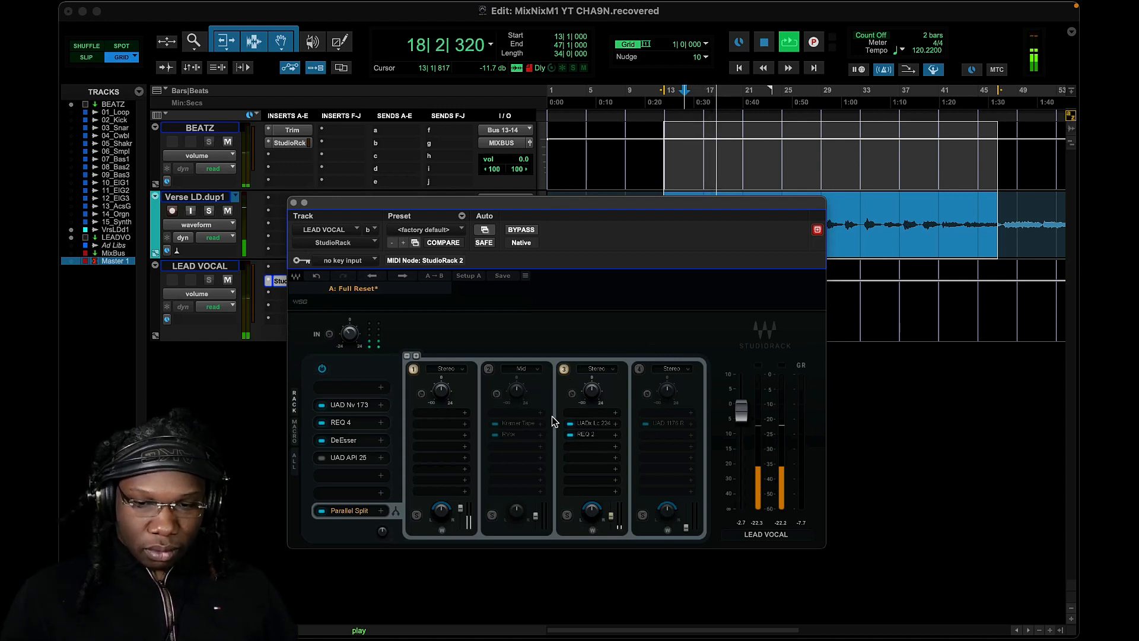
pyautogui.click(563, 369)
pyautogui.click(563, 369)
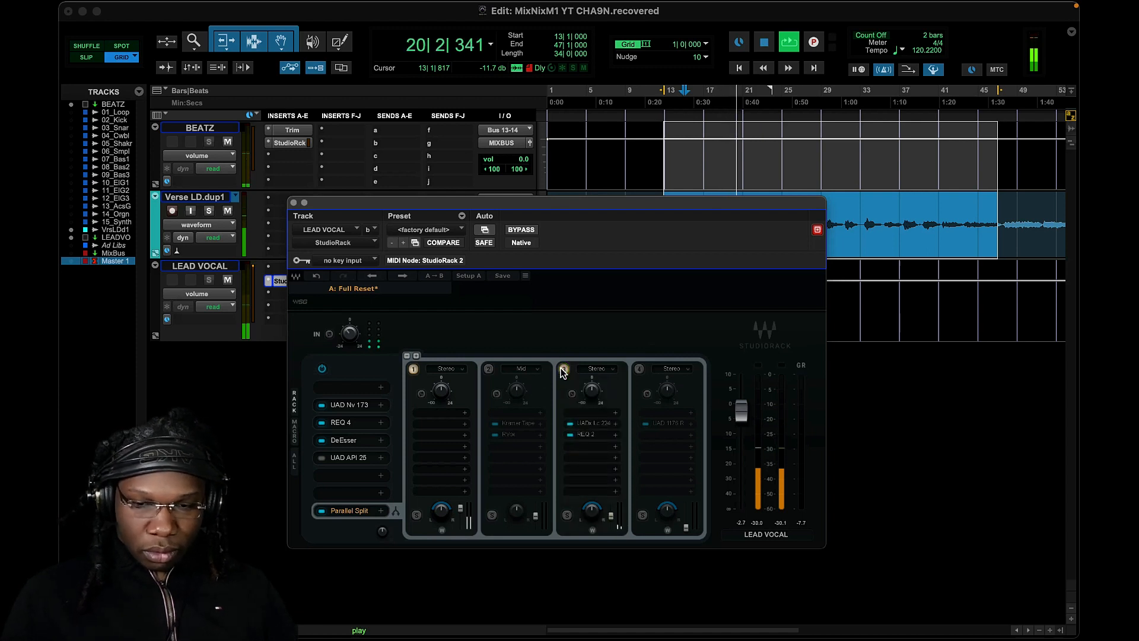
pyautogui.press('space')
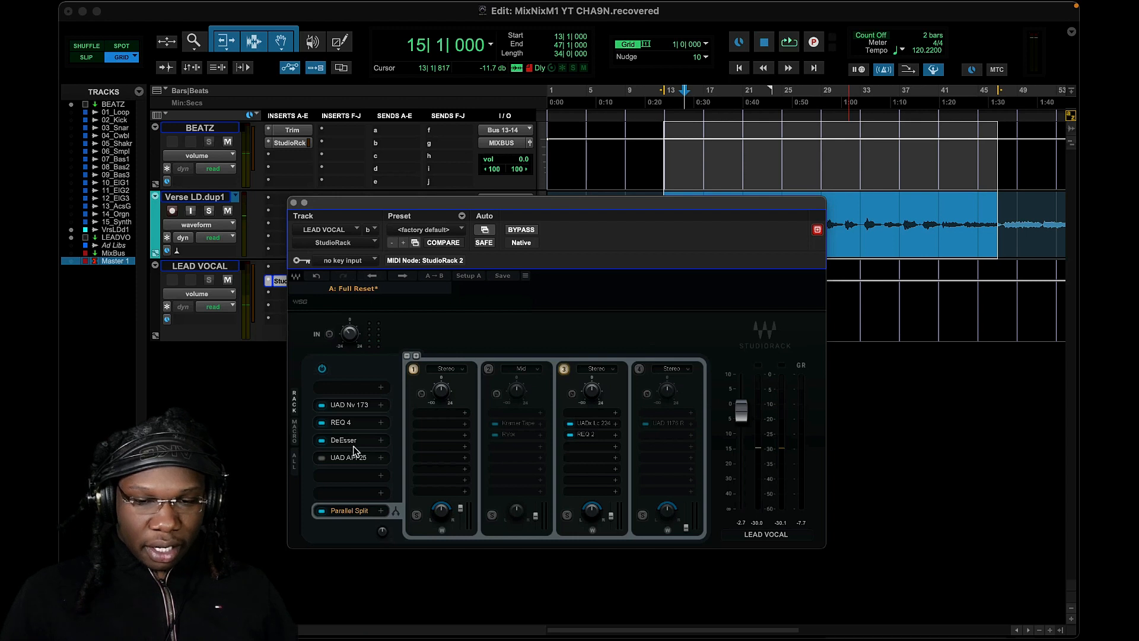
# Open the API 2500 compressor in rack slot 5, switch it on, and move its window clear of the rack list
pyautogui.click(348, 458)
pyautogui.moveTo(385, 143); pyautogui.dragTo(494, 109)
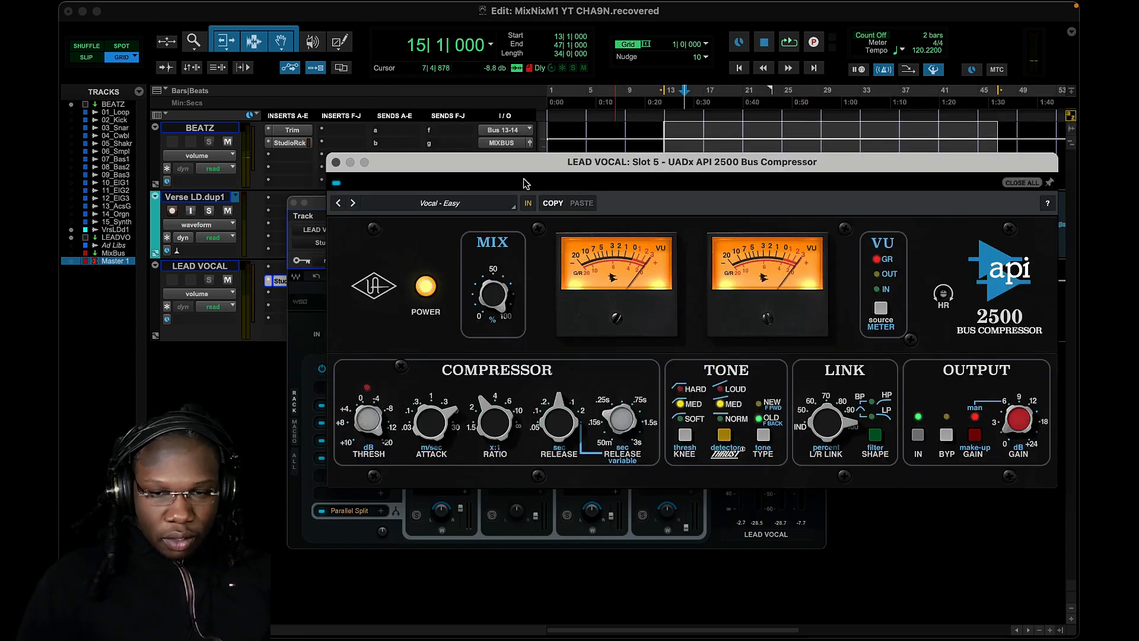
pyautogui.moveTo(525, 167); pyautogui.dragTo(588, 191)
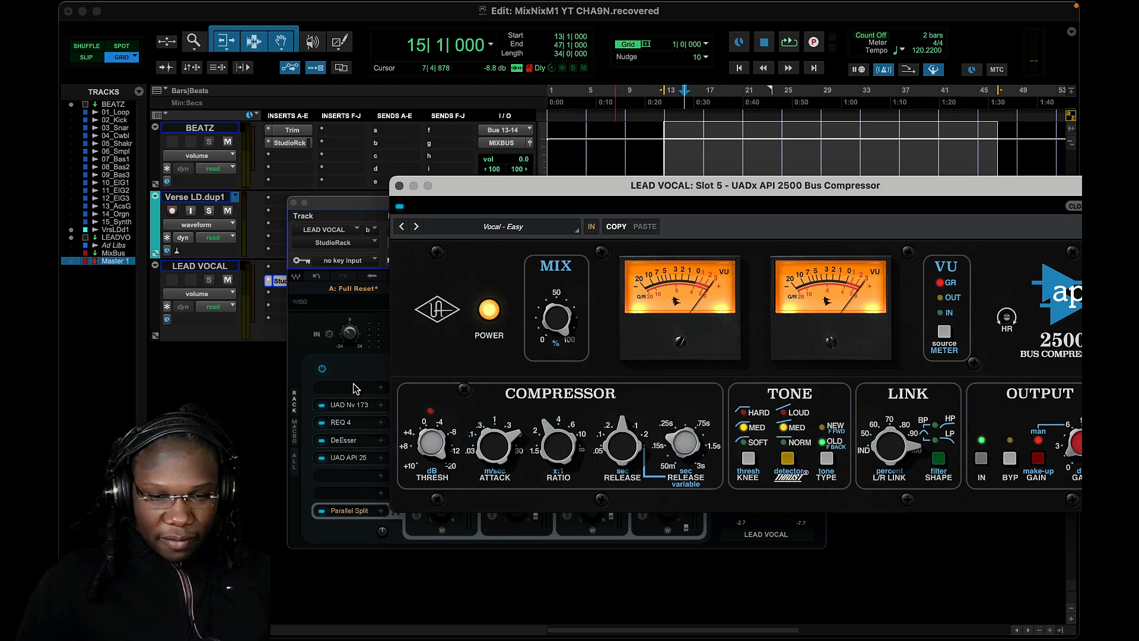
# Review the DeEsser, REQ 4 and API 2500 in the lead vocal rack, moving the compressor's window aside
pyautogui.click(350, 439)
pyautogui.click(350, 439)
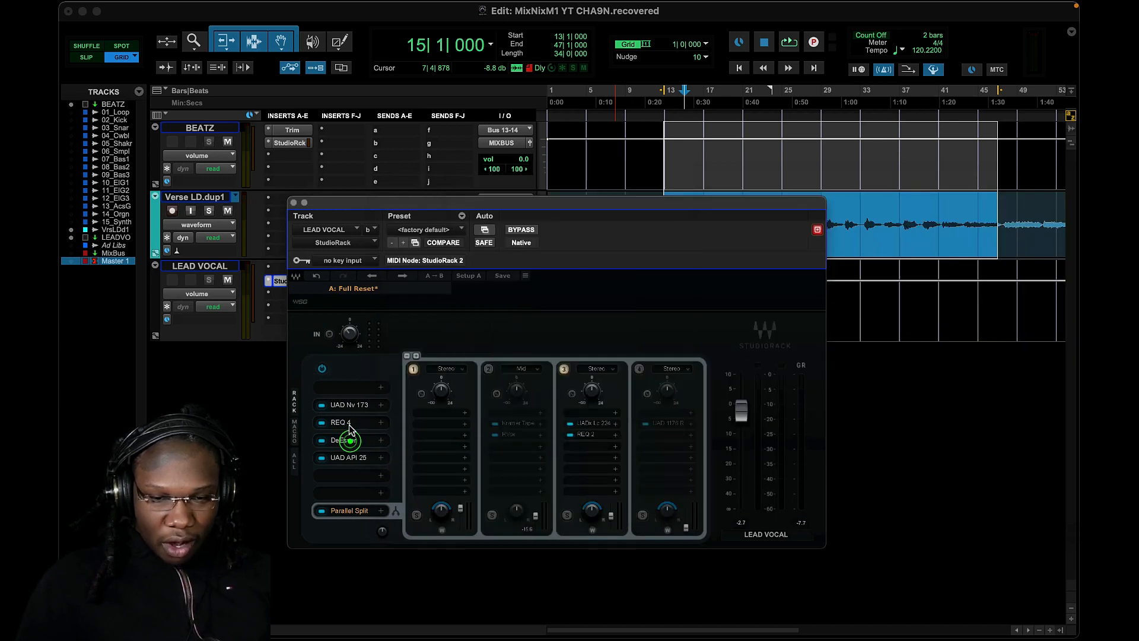
pyautogui.click(348, 423)
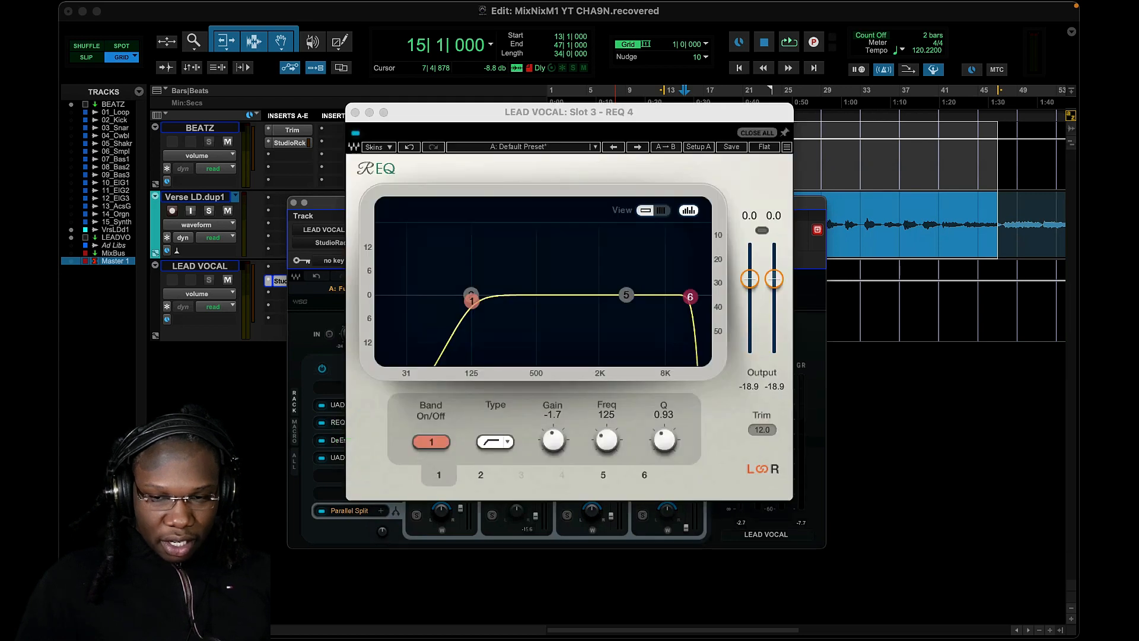
pyautogui.click(340, 424)
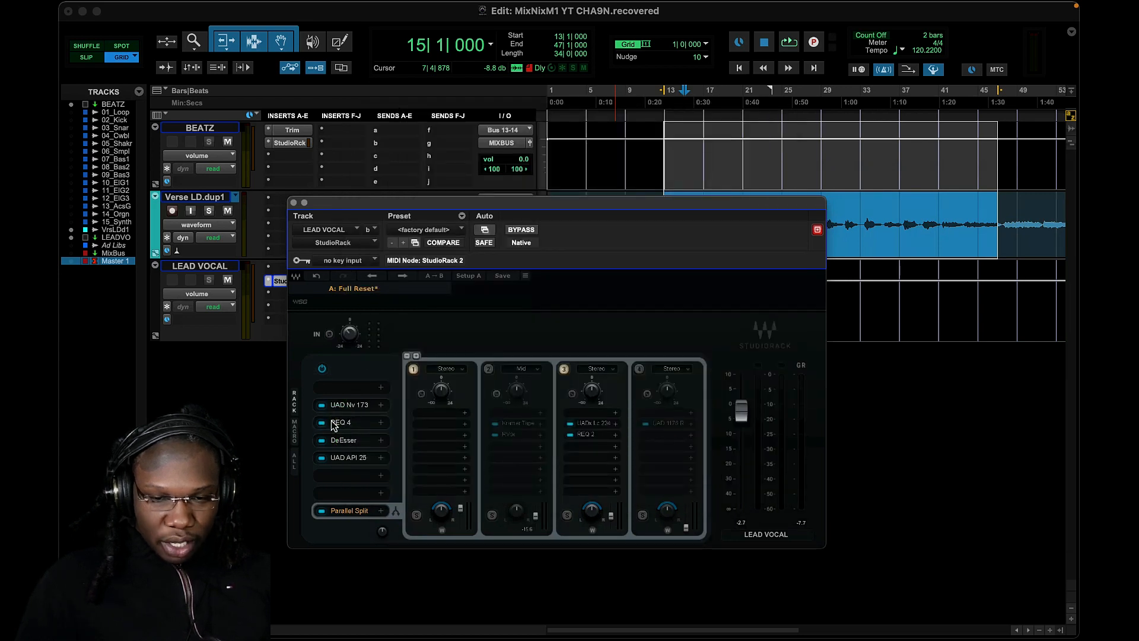
pyautogui.click(348, 458)
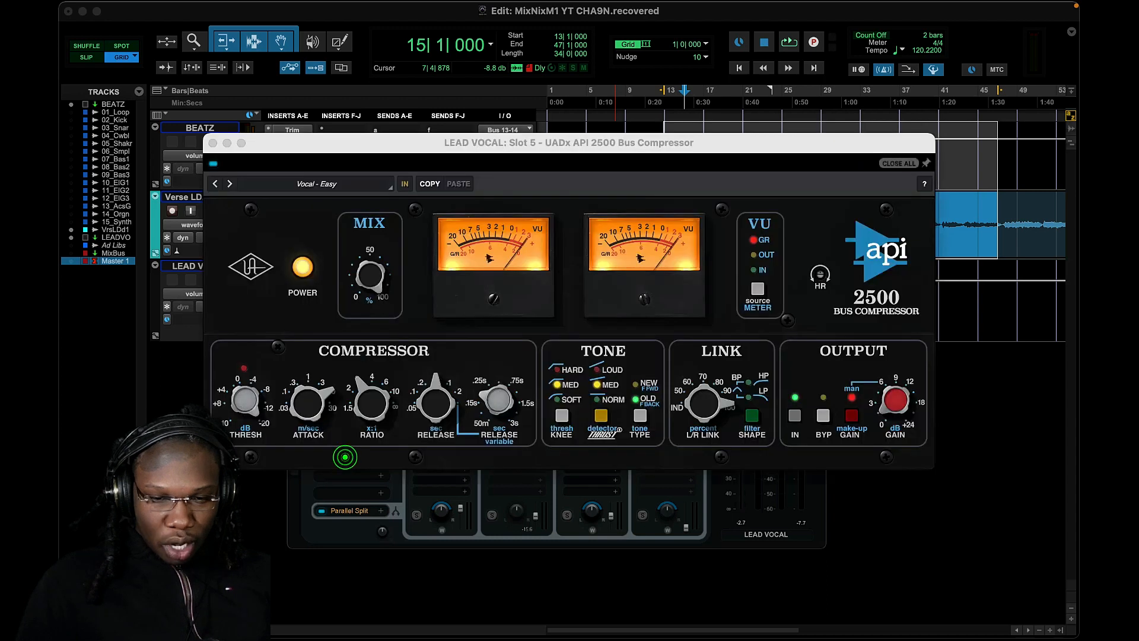
pyautogui.moveTo(397, 146); pyautogui.dragTo(793, 155)
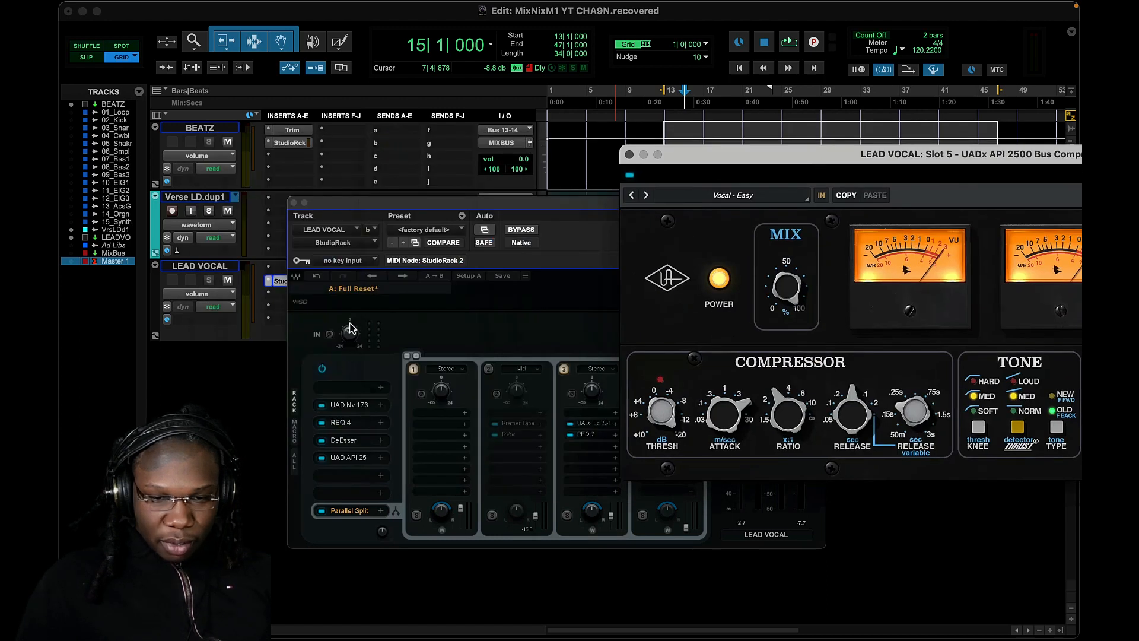
# Play the mix and raise the output fader of the lead vocal's Neve 1073 to about 0 dB
pyautogui.click(361, 405)
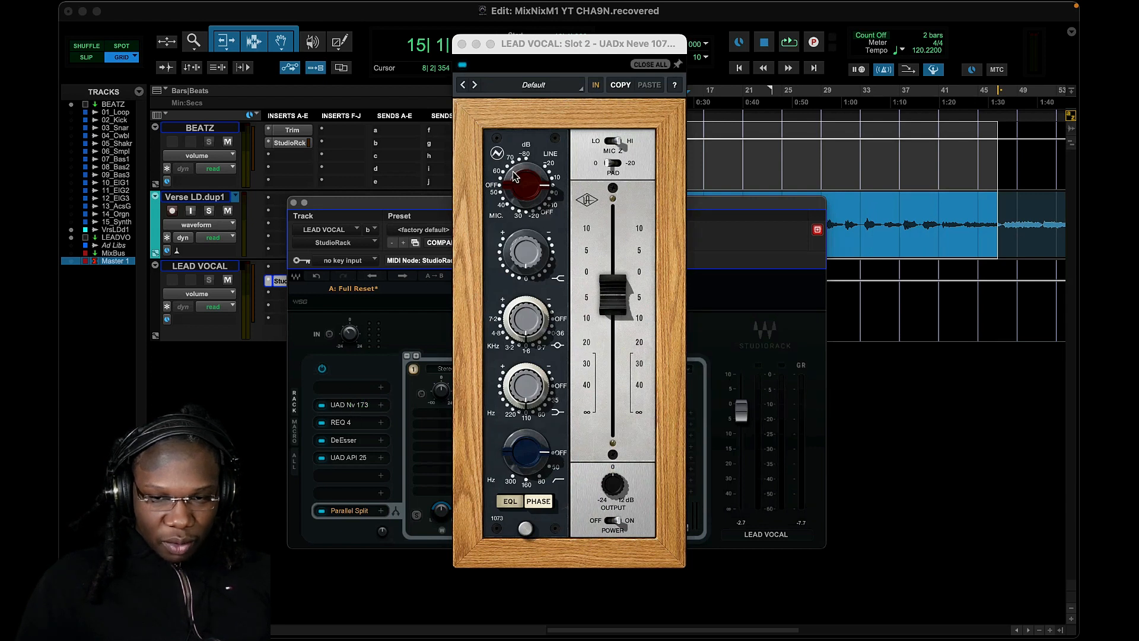
pyautogui.press('space')
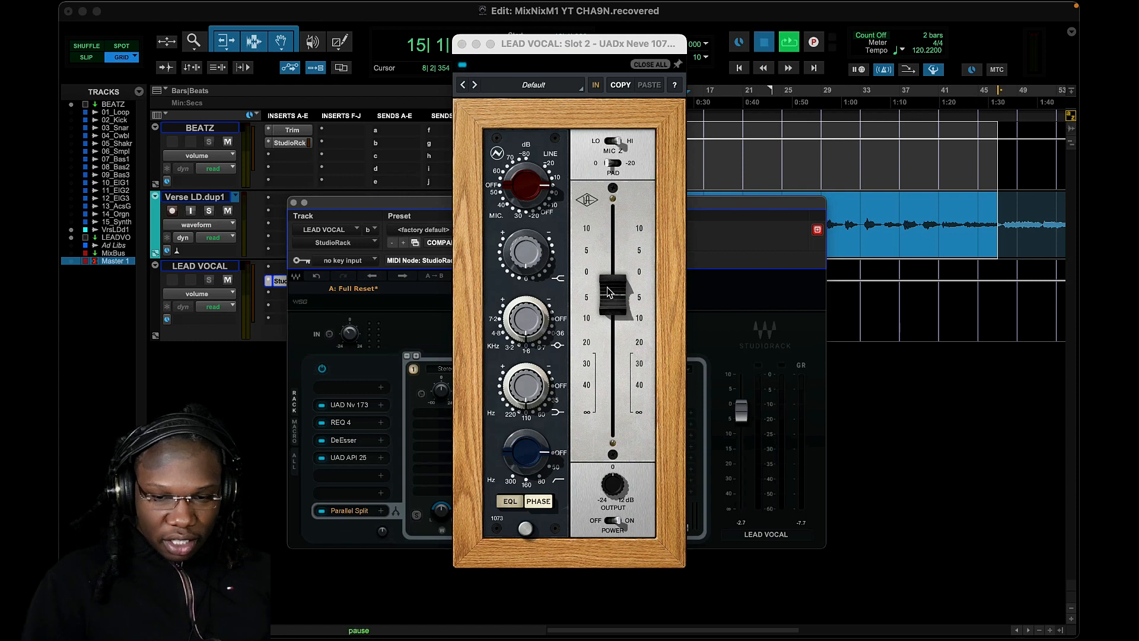
pyautogui.moveTo(608, 292); pyautogui.dragTo(611, 266)
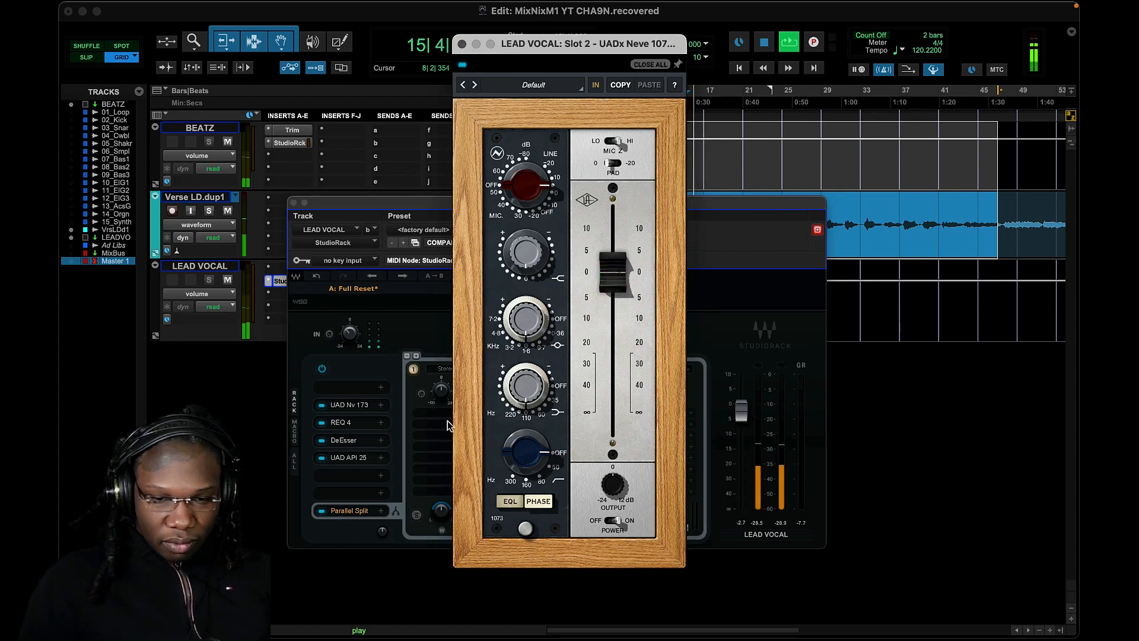
# Lower the StudioRack input gain to about -4.1 dB while checking the API 2500's gain reduction during playback
pyautogui.click(356, 459)
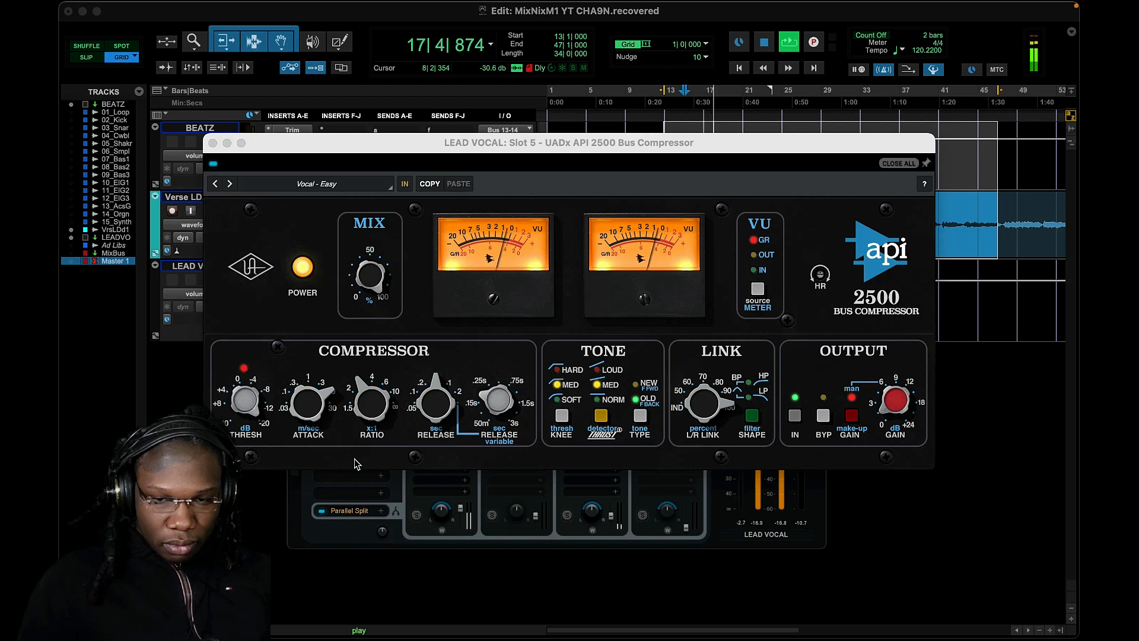
pyautogui.moveTo(350, 146); pyautogui.dragTo(517, 149)
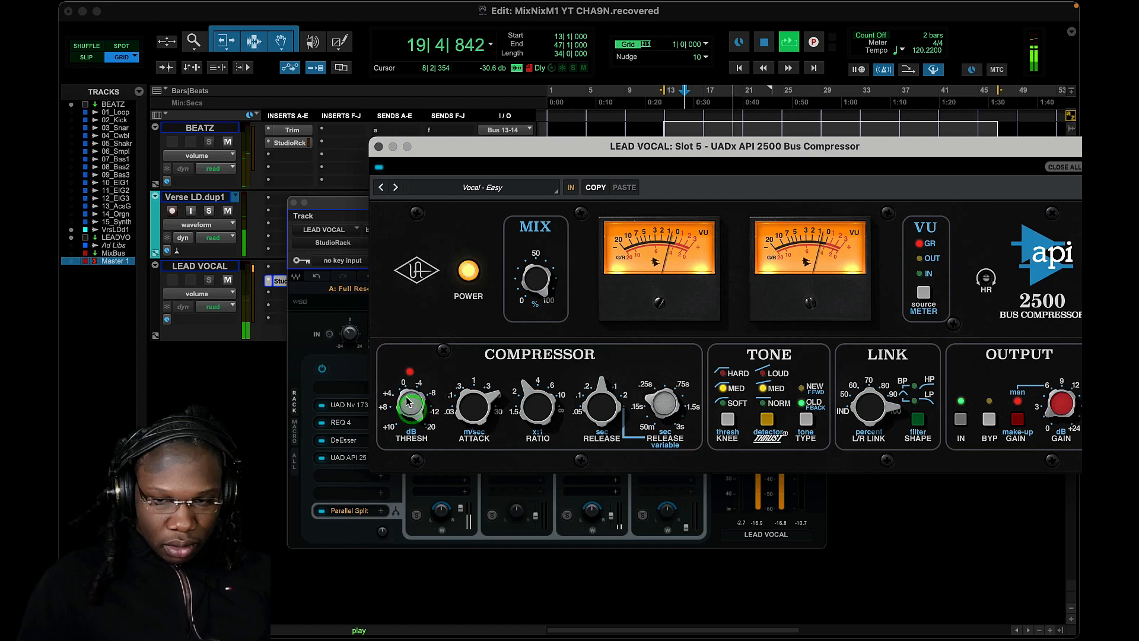
pyautogui.click(351, 336)
pyautogui.moveTo(350, 336); pyautogui.dragTo(351, 332)
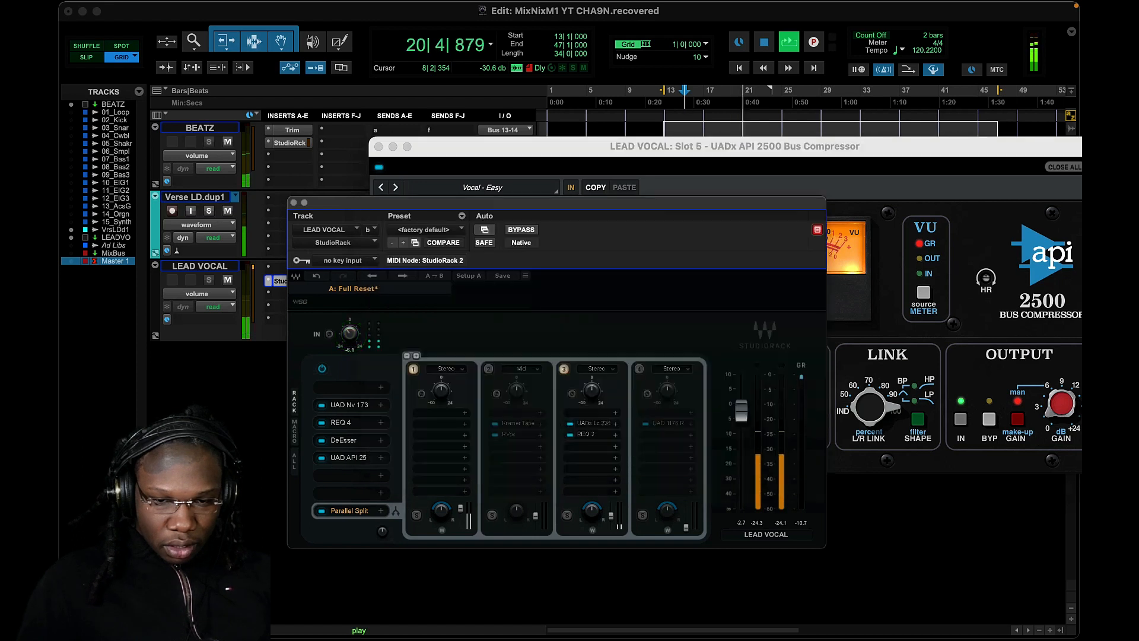
pyautogui.click(973, 232)
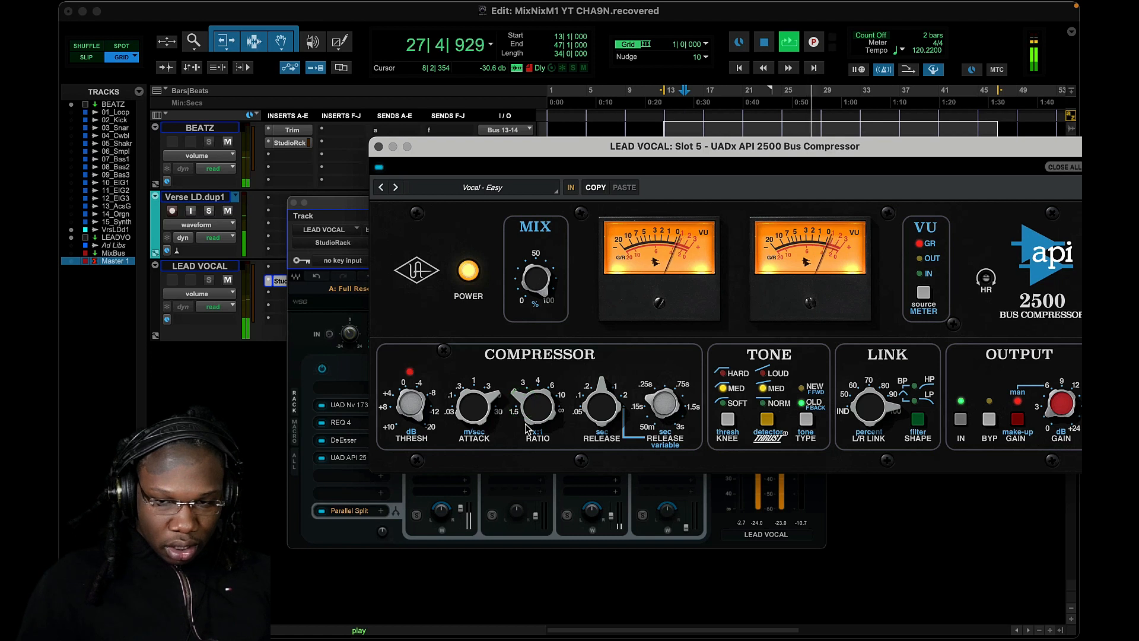
pyautogui.press('space')
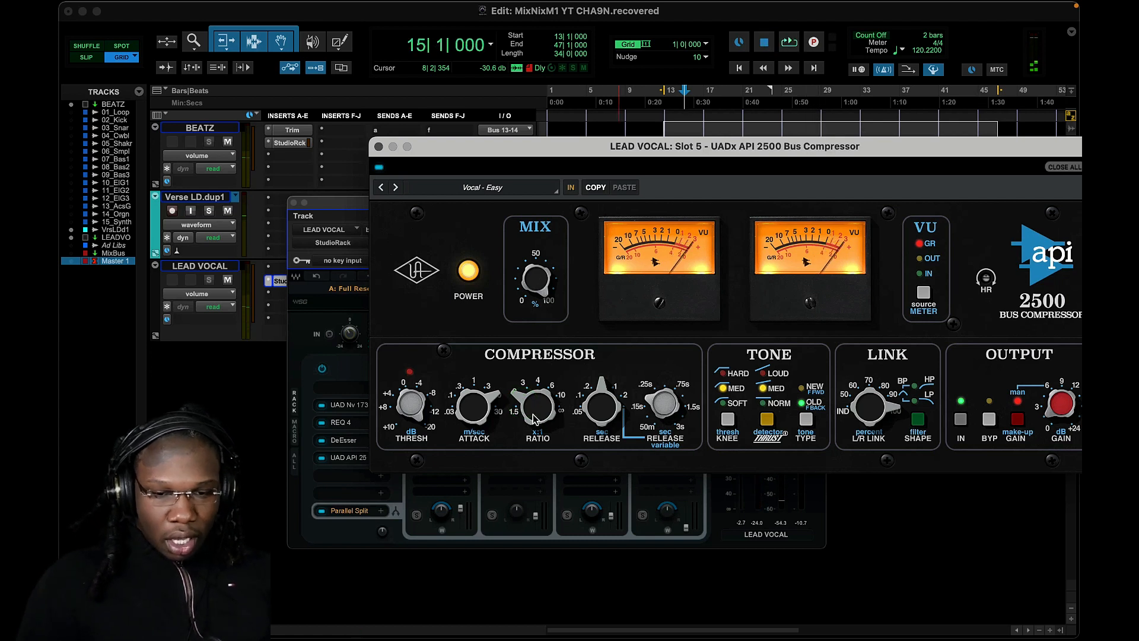
# During playback, raise the DeEsser's threshold to about -38 and lower the StudioRack output fader to about -8 dB
pyautogui.click(343, 439)
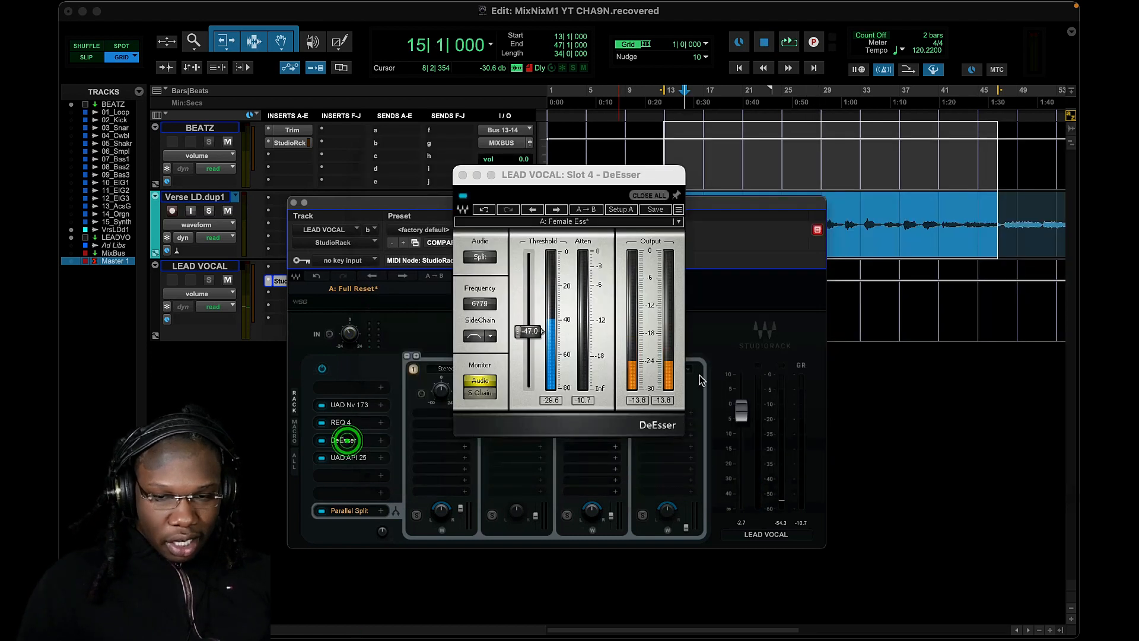
pyautogui.press('space')
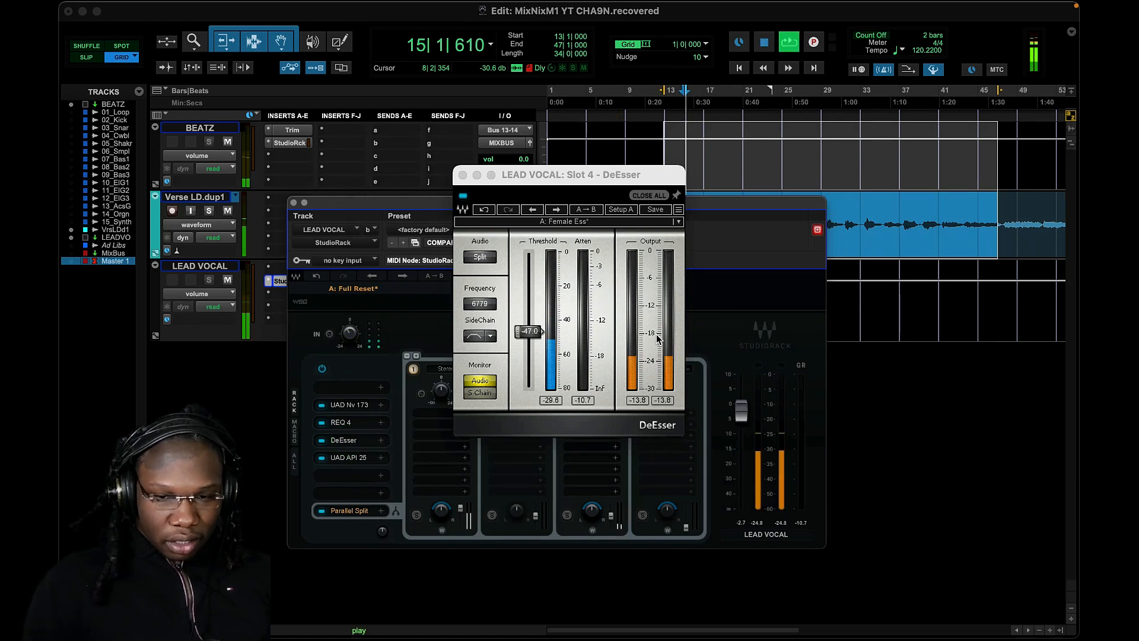
pyautogui.moveTo(741, 411); pyautogui.dragTo(739, 415)
pyautogui.click(343, 440)
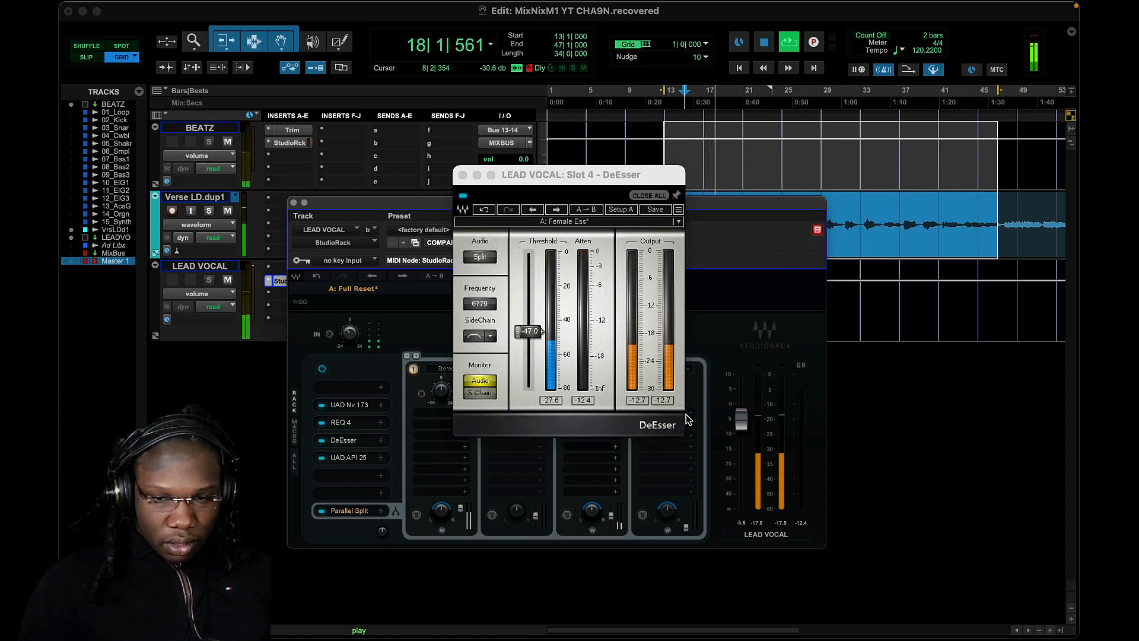
pyautogui.moveTo(529, 331); pyautogui.dragTo(528, 316)
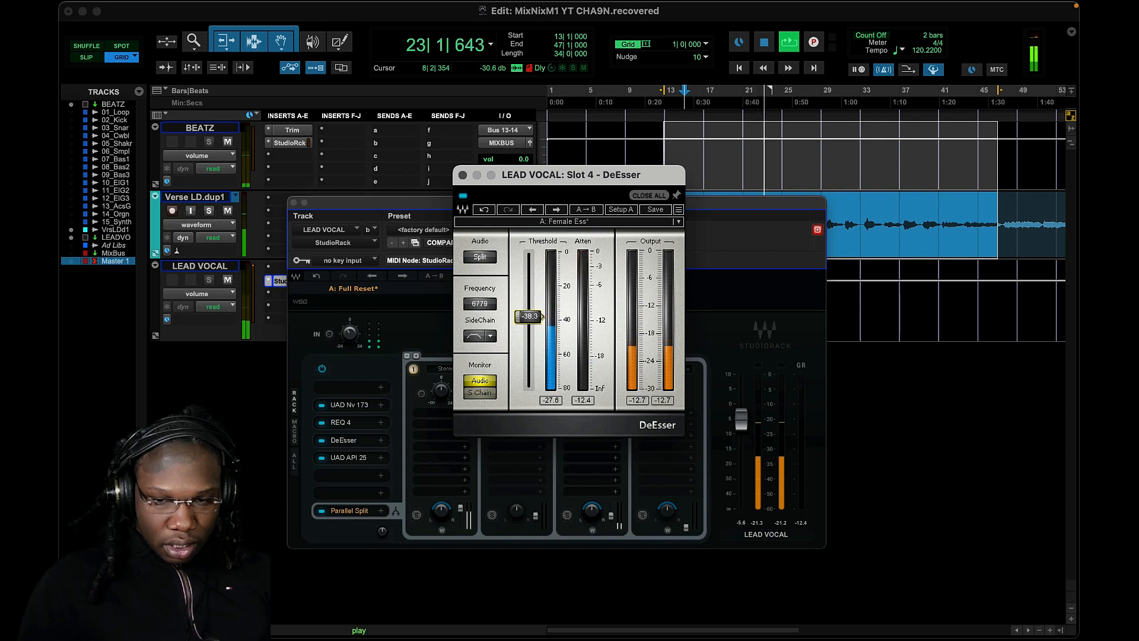
pyautogui.click(749, 420)
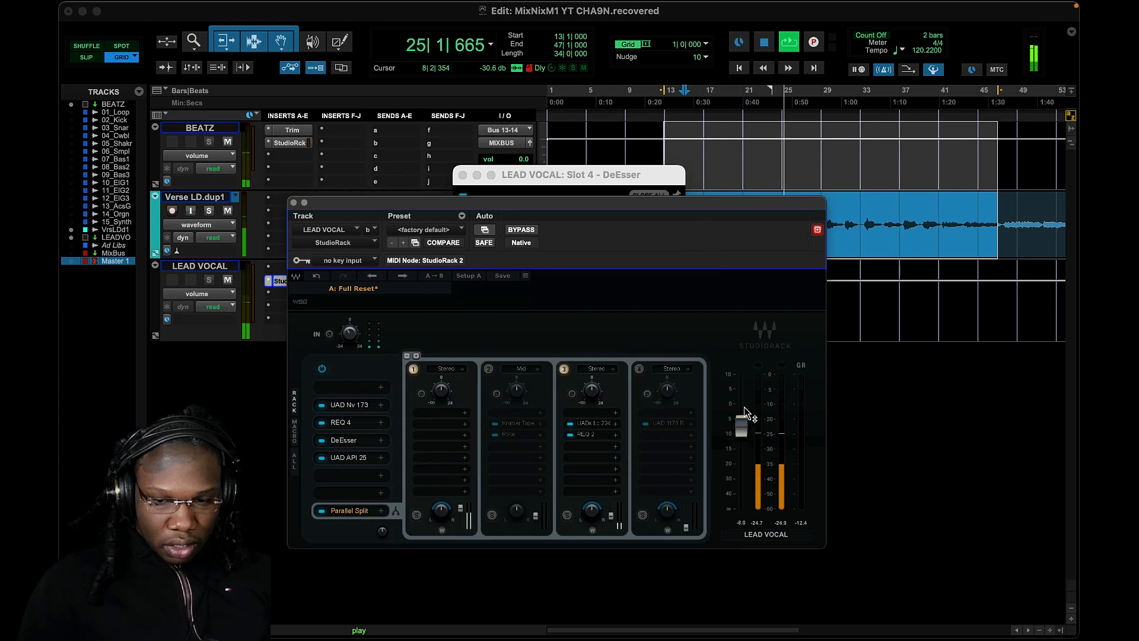
pyautogui.press('space')
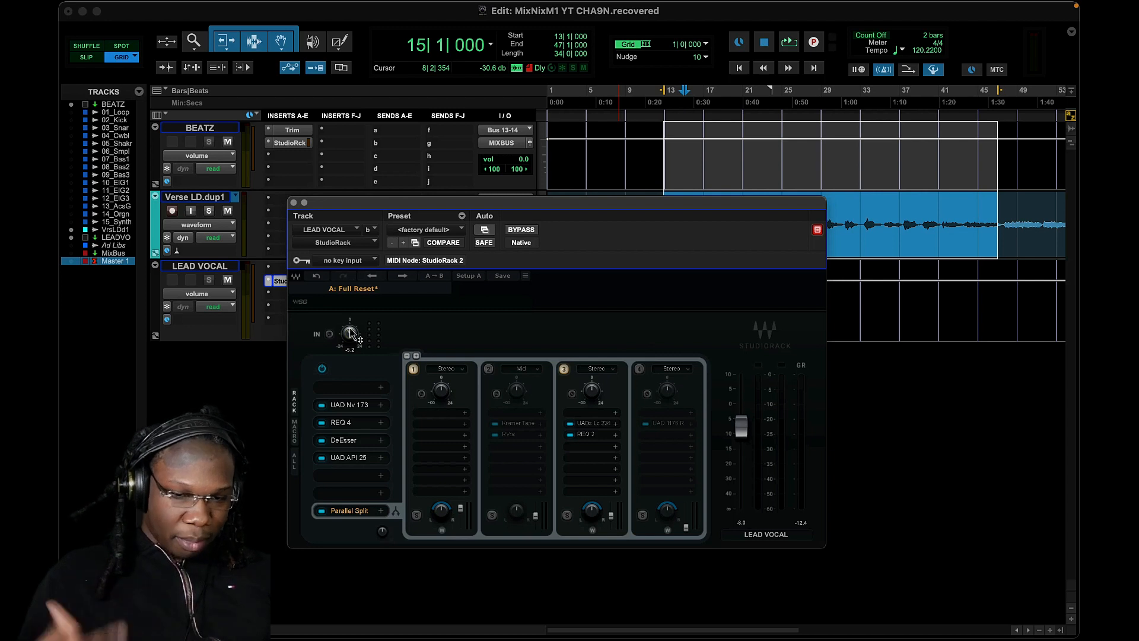
# Review the Neve 1073 and API 2500 settings in the lead vocal rack and close the compressor
pyautogui.click(350, 405)
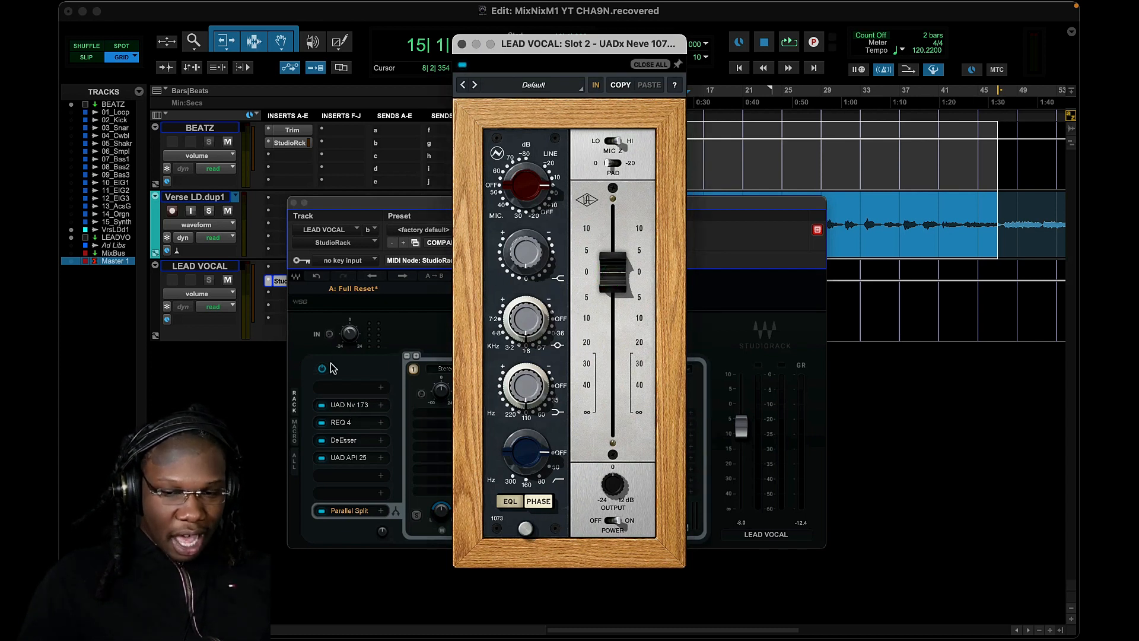
pyautogui.click(356, 455)
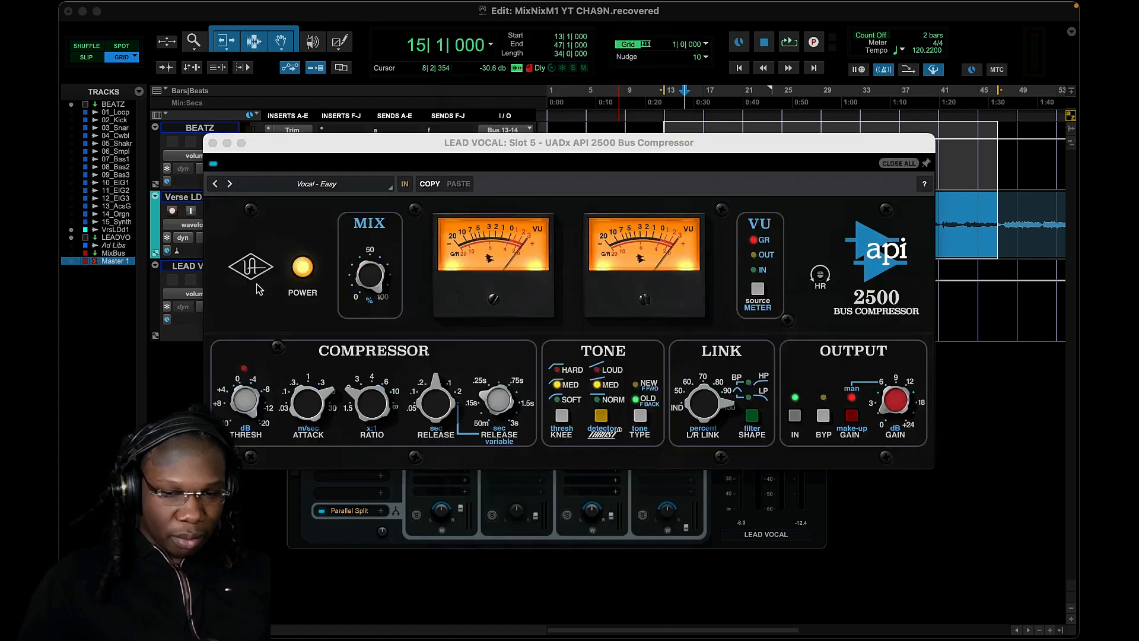
pyautogui.click(241, 396)
pyautogui.click(213, 144)
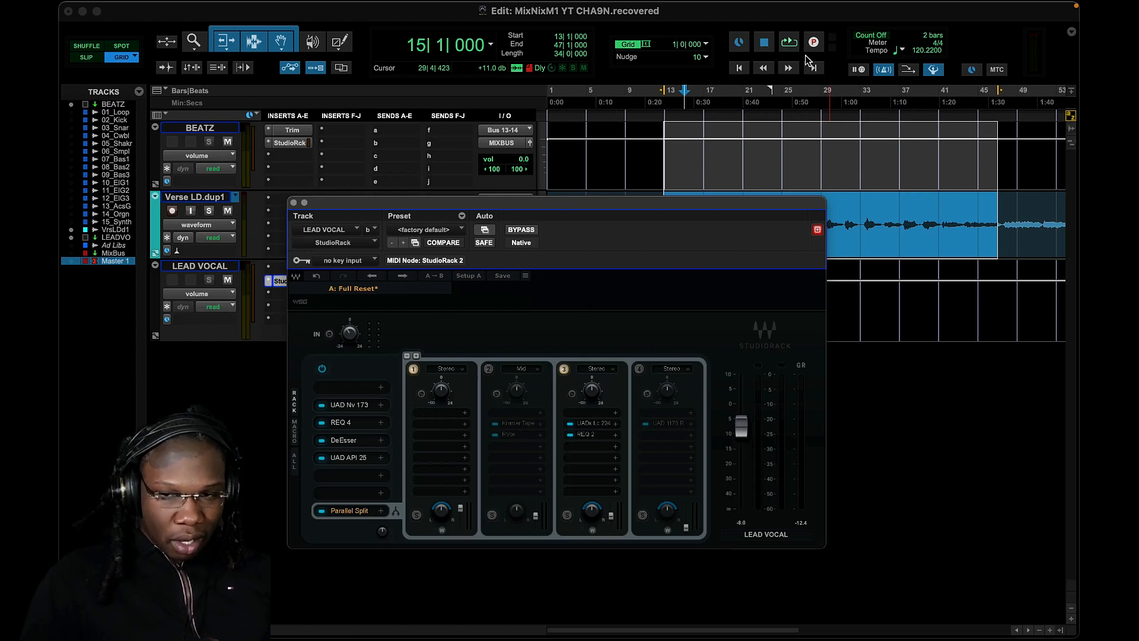
# During playback, switch on parallel chains 4 and 2, raise chain 2 to about -7.7 dB, and keep chain 4's fader low
pyautogui.click(790, 43)
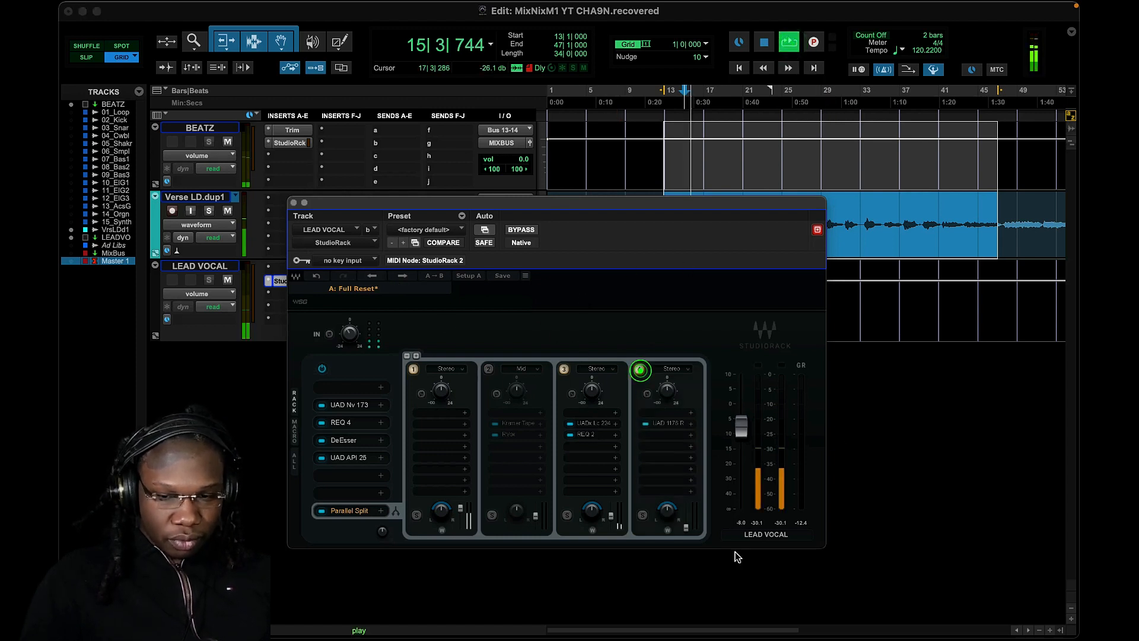
pyautogui.moveTo(686, 527); pyautogui.dragTo(686, 525)
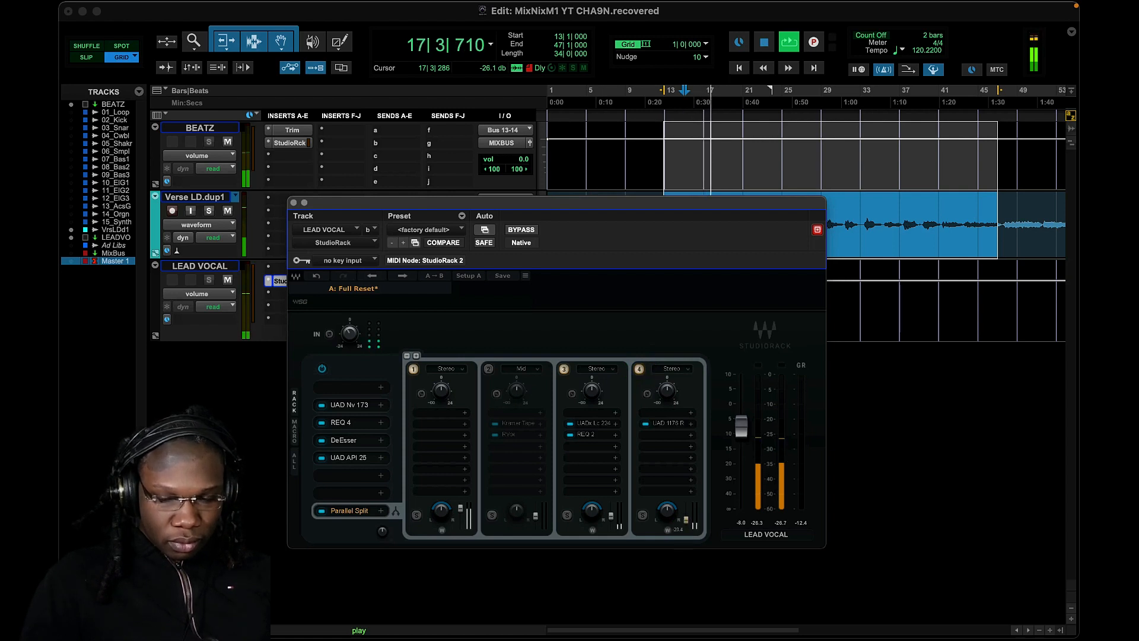
pyautogui.click(489, 368)
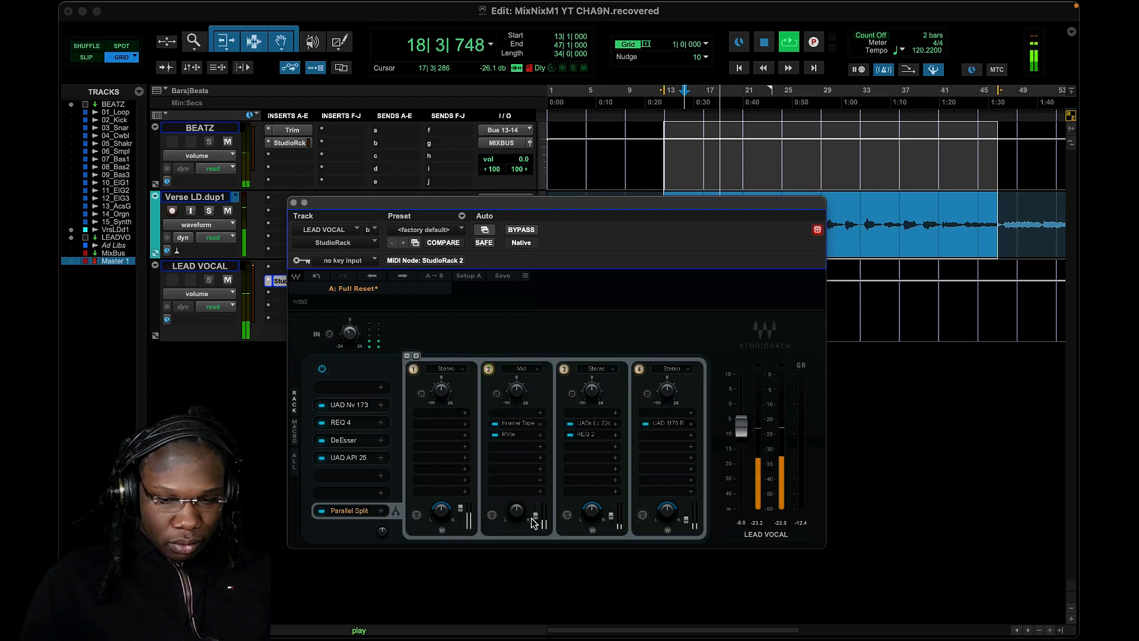
pyautogui.moveTo(535, 514); pyautogui.dragTo(535, 511)
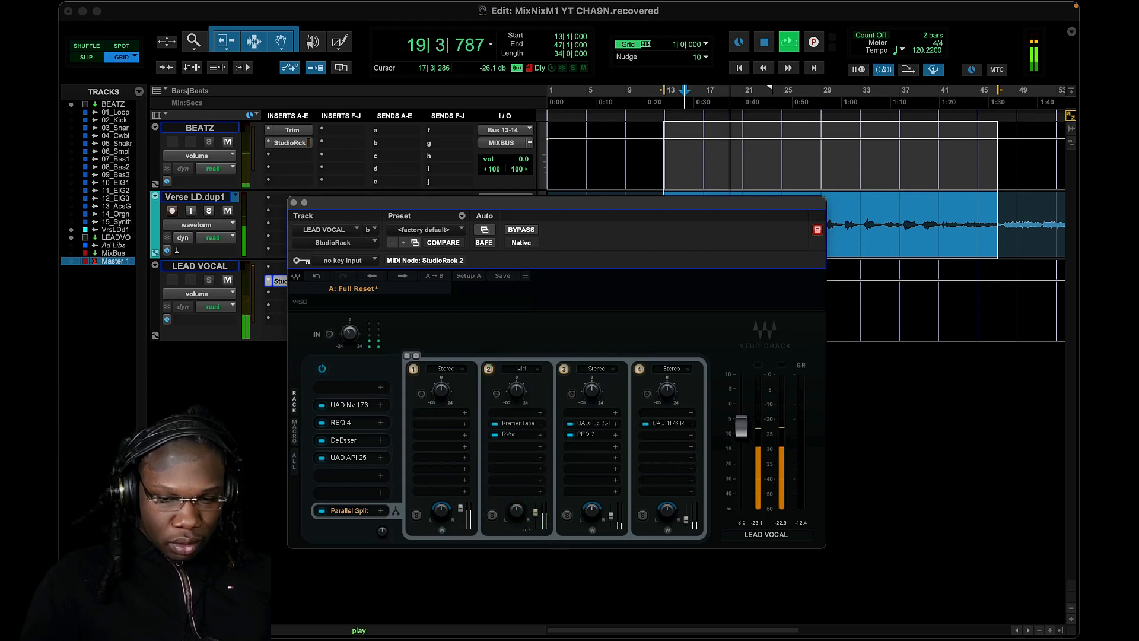
pyautogui.click(686, 519)
pyautogui.moveTo(687, 519); pyautogui.dragTo(687, 524)
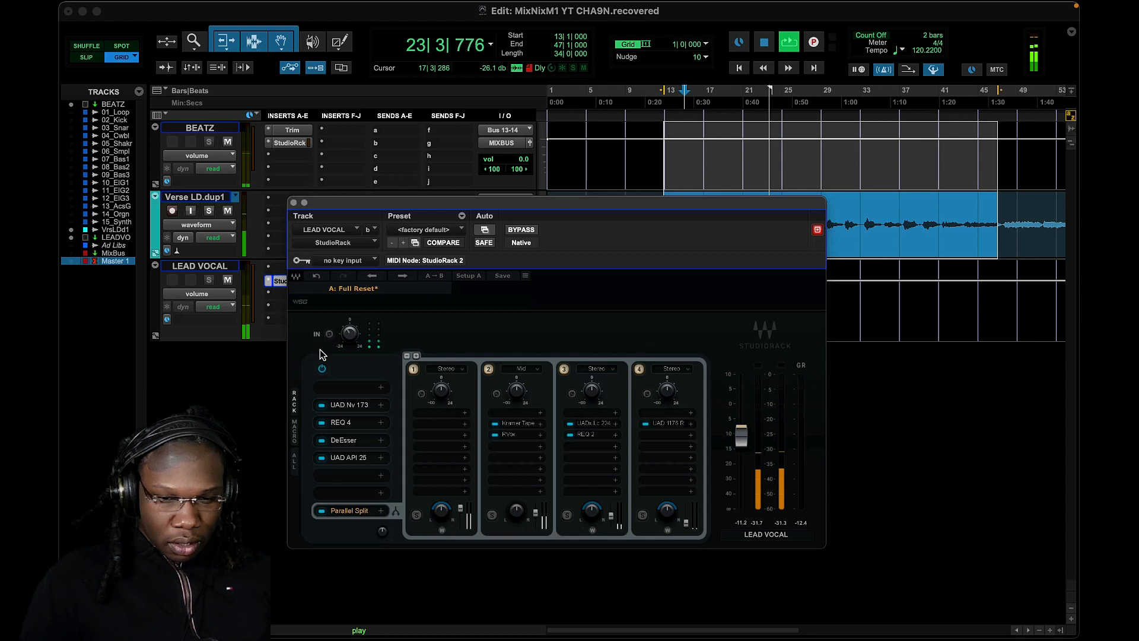
# Bypass the whole rack, raise the output fader to hear the unprocessed vocal at a comparable level, and revert both changes
pyautogui.click(322, 369)
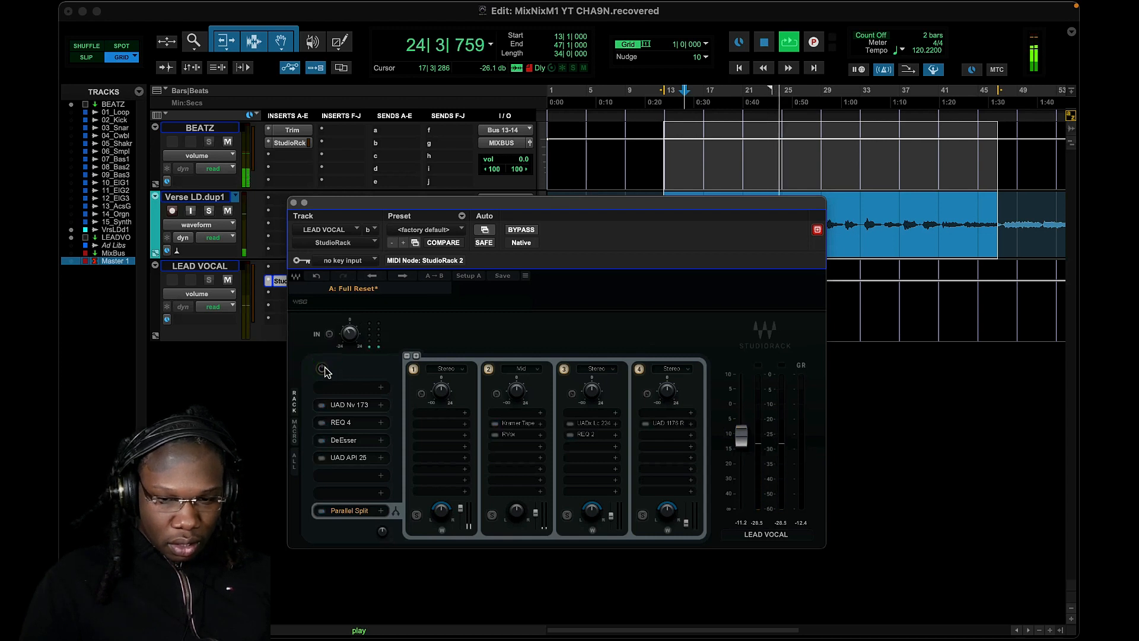
pyautogui.moveTo(738, 436); pyautogui.dragTo(738, 411)
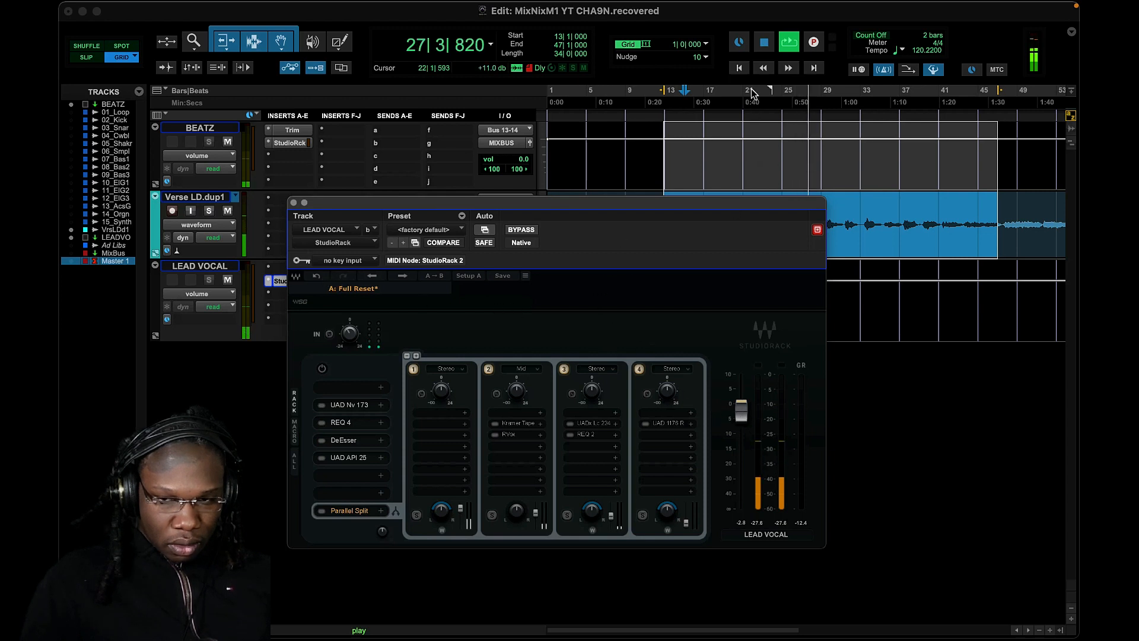
pyautogui.press('space')
pyautogui.press('space')
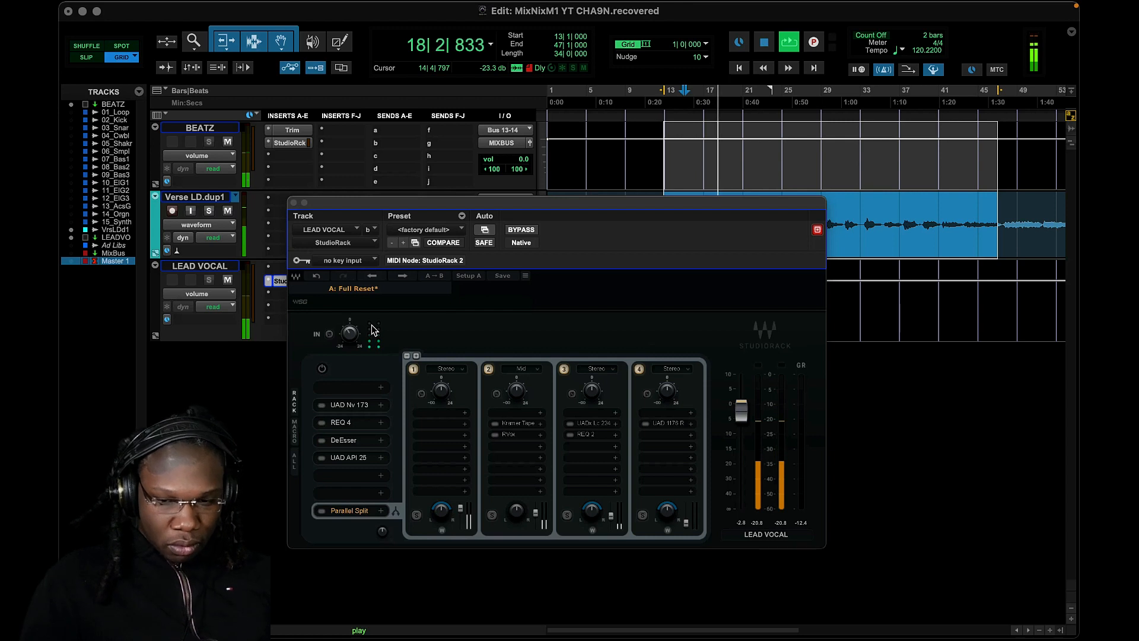
pyautogui.click(316, 276)
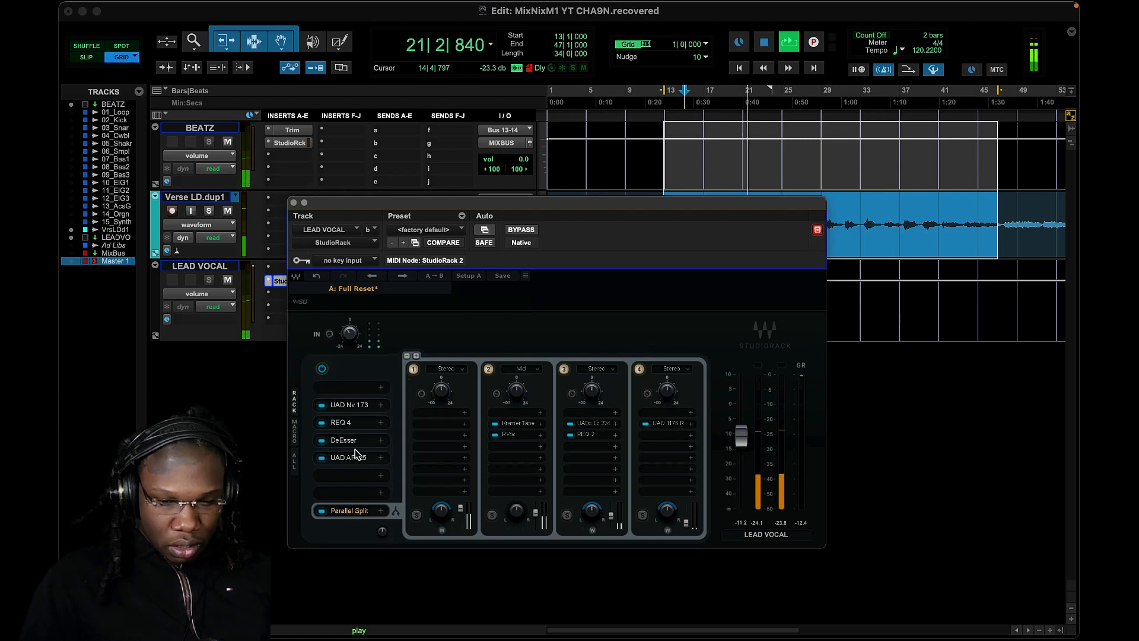
# Lower parallel chain 2's fader slightly and raise the StudioRack output fader to about -7.6 dB
pyautogui.click(537, 512)
pyautogui.moveTo(537, 512); pyautogui.dragTo(541, 520)
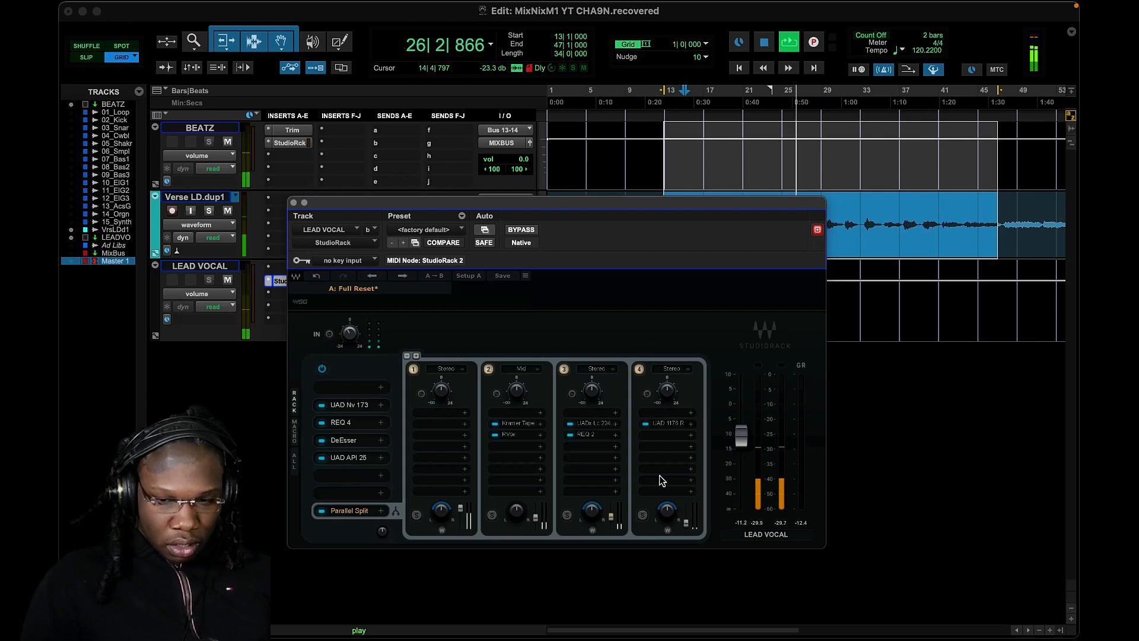
pyautogui.moveTo(730, 429); pyautogui.dragTo(730, 417)
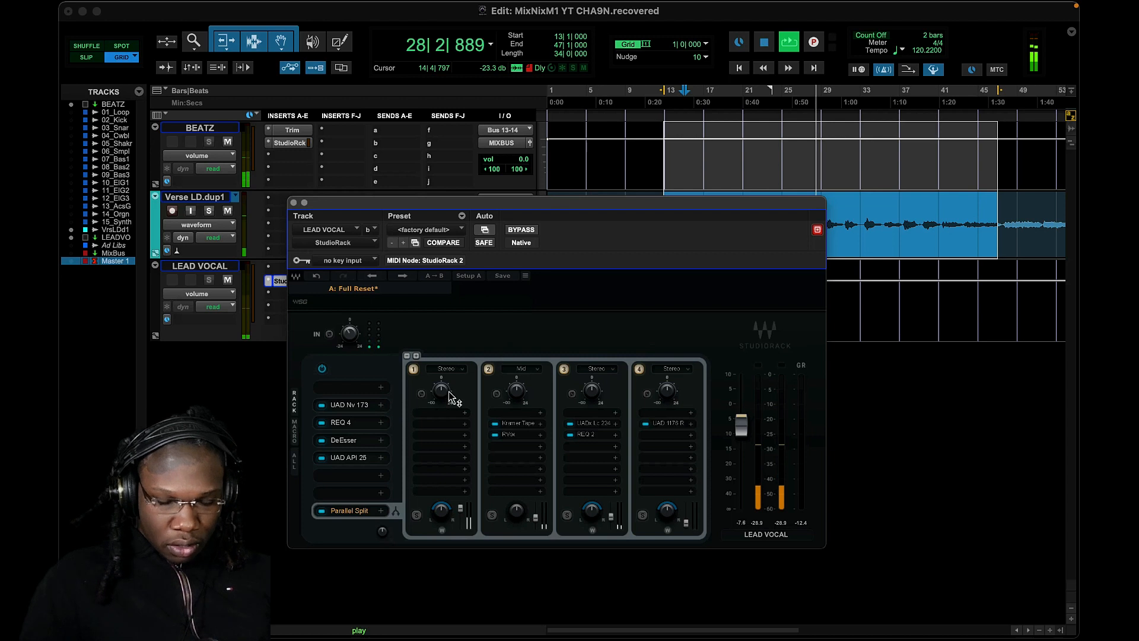
# Stop playback and inspect the API 2500 bus compressor in the lead vocal rack, closing its window
pyautogui.click(347, 426)
pyautogui.click(354, 423)
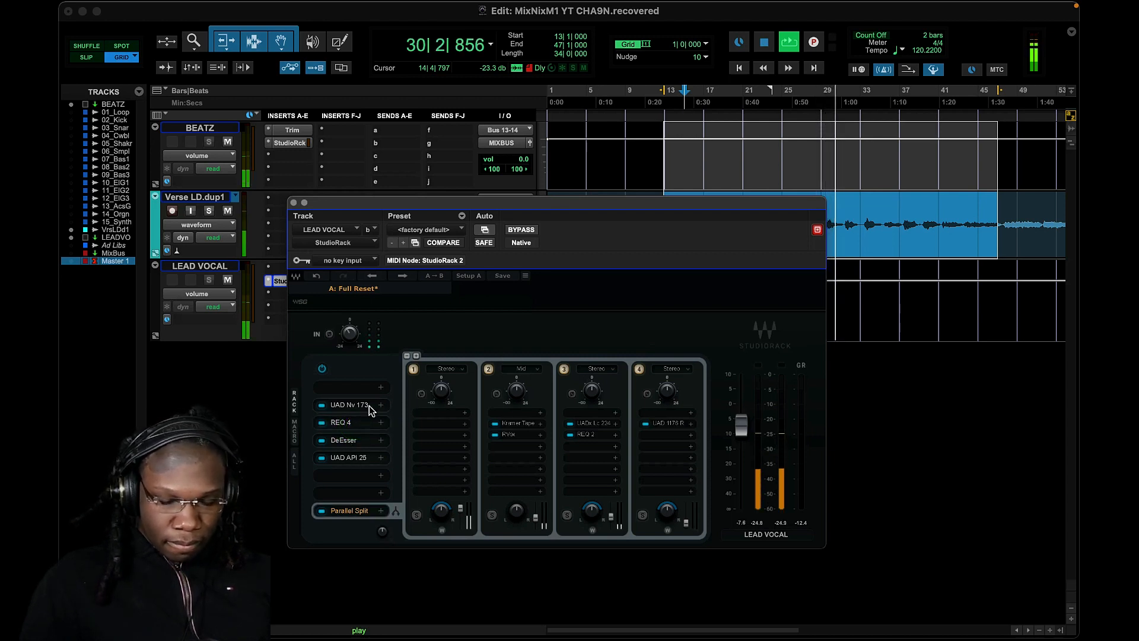
pyautogui.press('space')
pyautogui.click(347, 460)
pyautogui.click(348, 460)
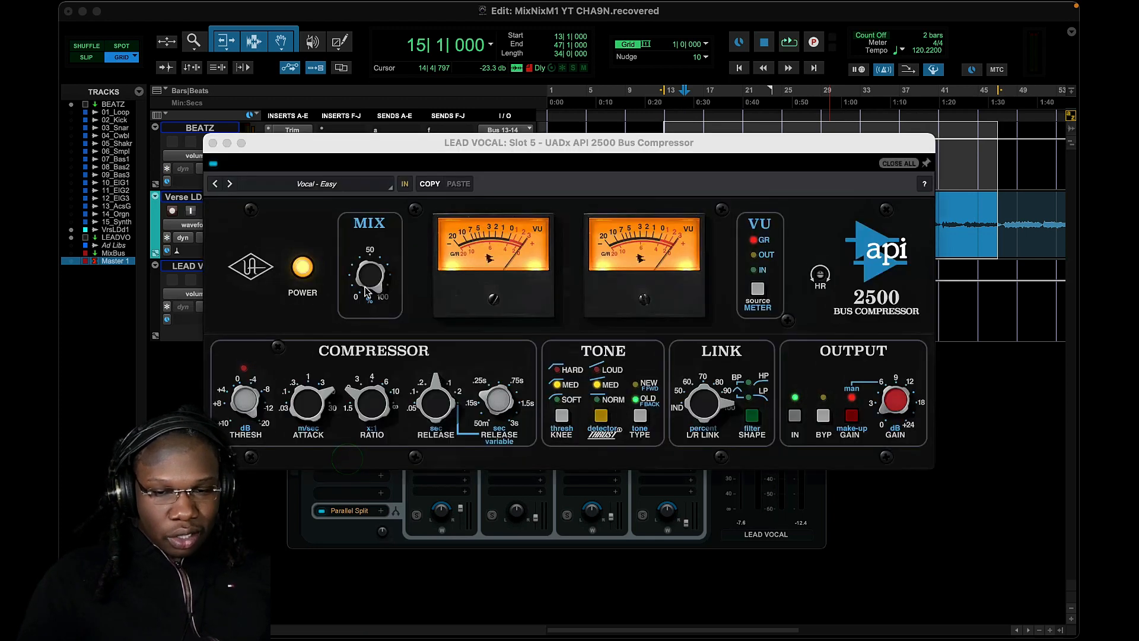
pyautogui.click(213, 143)
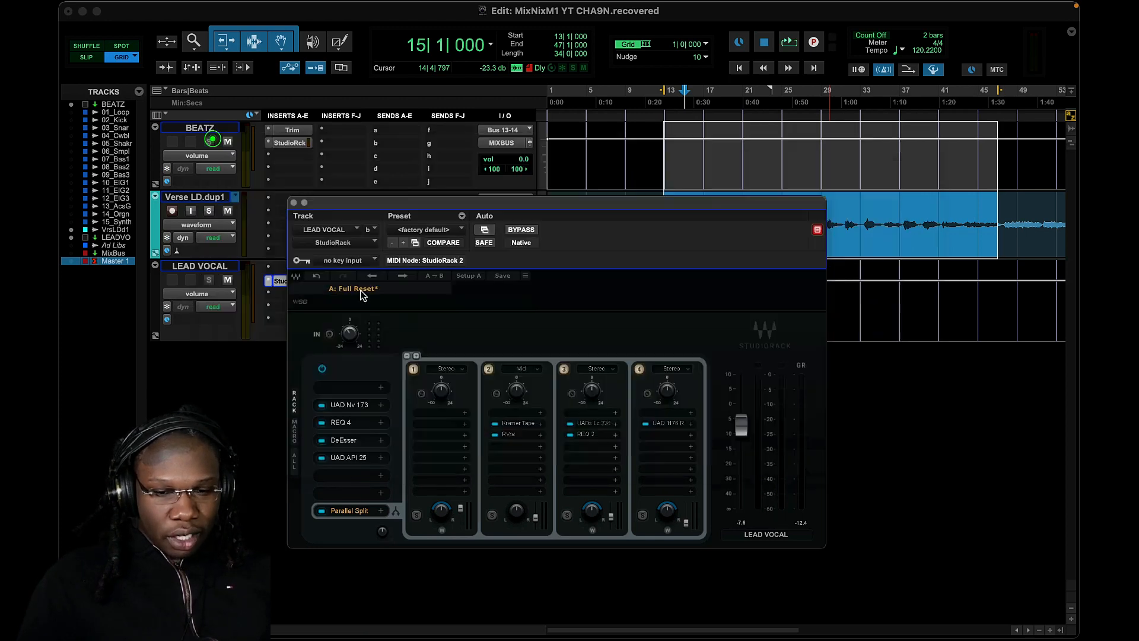
# Boost the lead vocal with REQ 4's band 2 at 445 Hz, with a gain of 3.6 and a Q of 0.80
pyautogui.click(345, 420)
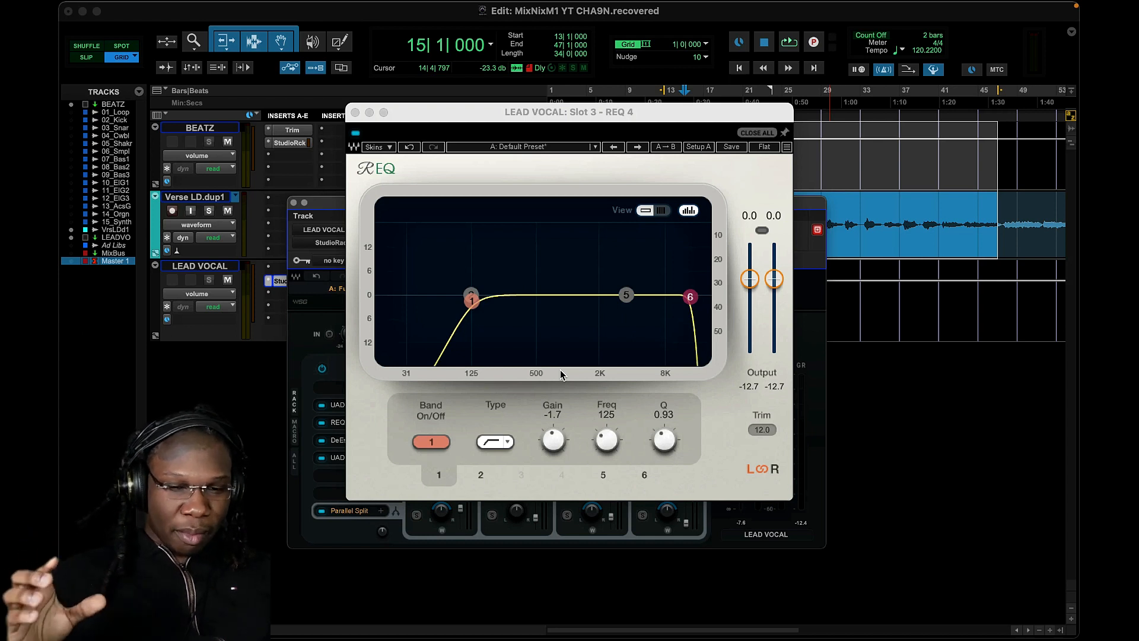
pyautogui.moveTo(471, 295); pyautogui.dragTo(534, 288)
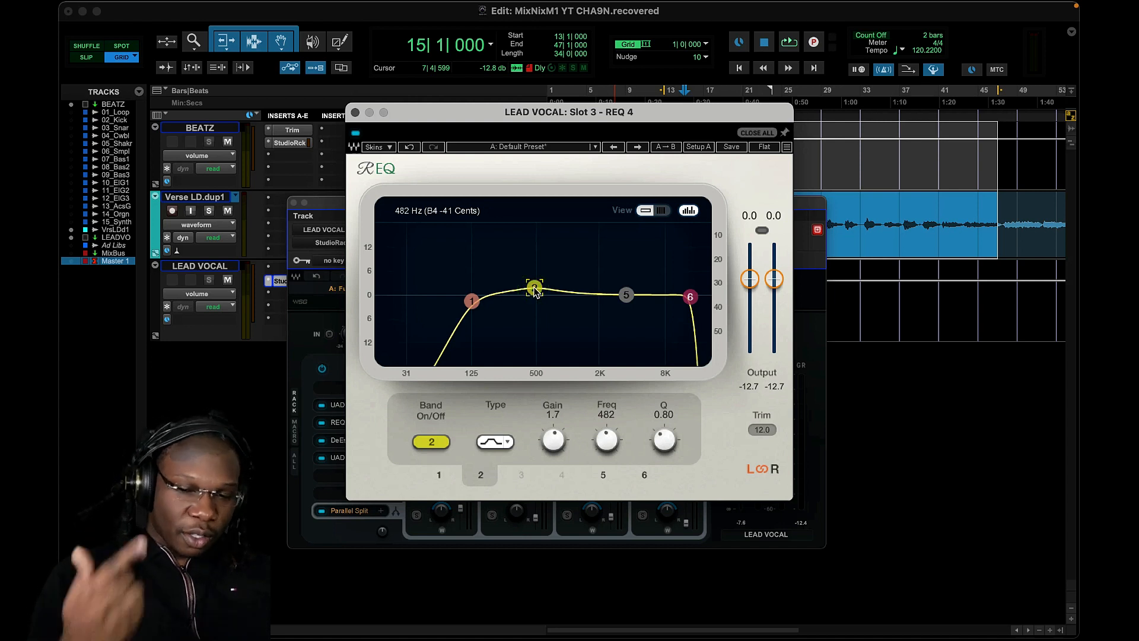
pyautogui.moveTo(534, 288)
pyautogui.mouseDown()
pyautogui.moveTo(530, 248)
pyautogui.moveTo(529, 266)
pyautogui.mouseUp()
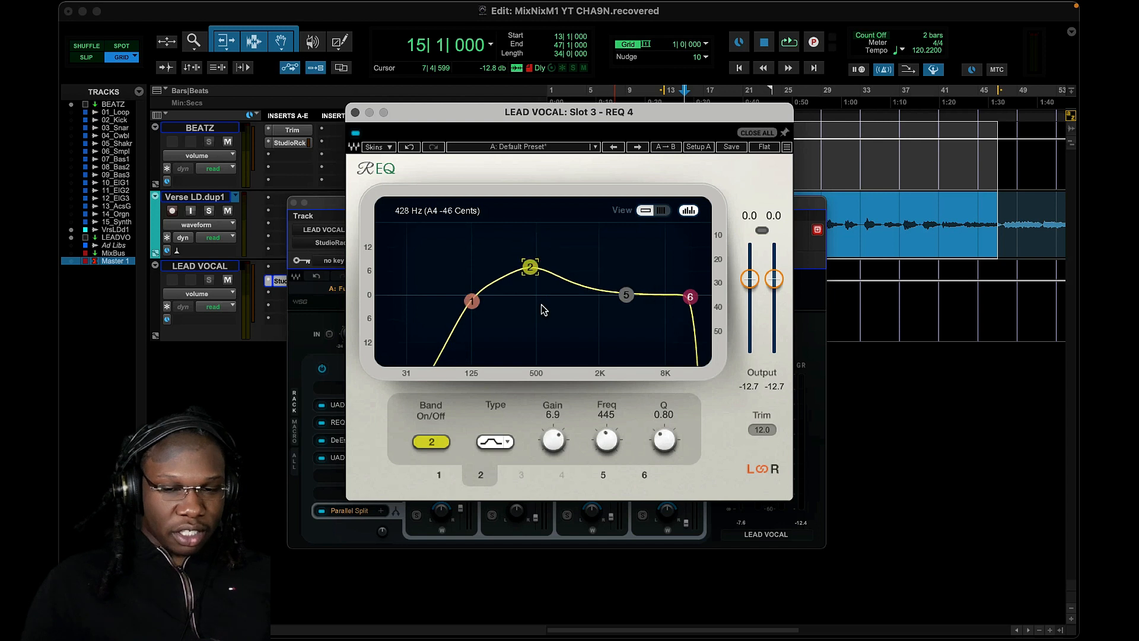
pyautogui.moveTo(562, 445)
pyautogui.mouseDown()
pyautogui.moveTo(561, 469)
pyautogui.moveTo(561, 457)
pyautogui.mouseUp()
pyautogui.click(661, 442)
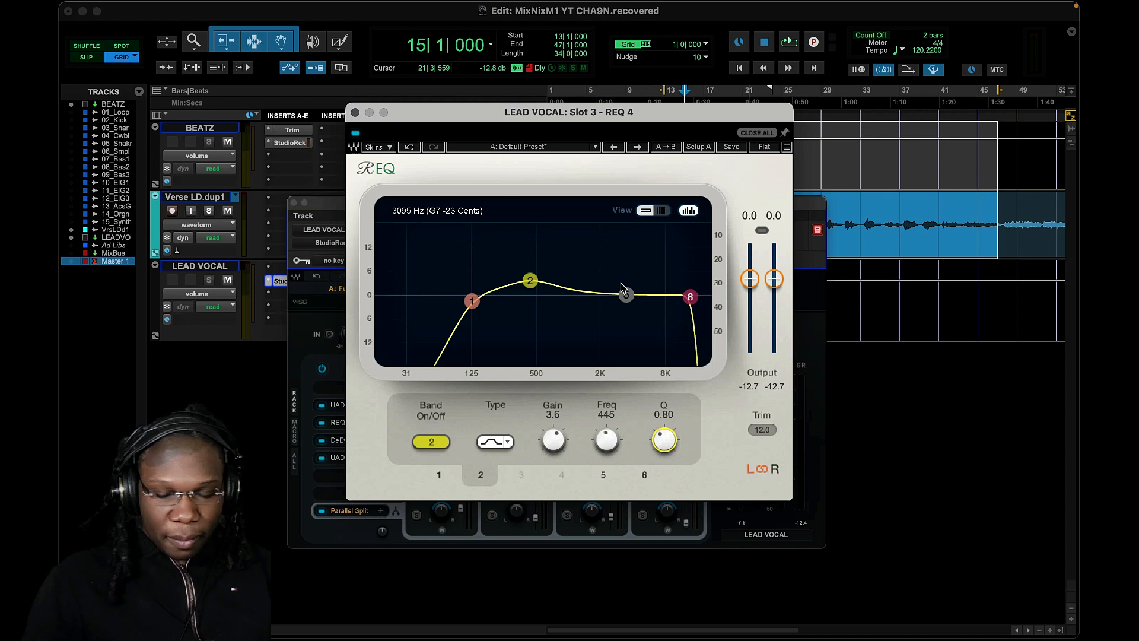
# Start playback and turn REQ 4's band 2 into a cut at 322 Hz with a gain of -1.8 and a Q of 0.87
pyautogui.press('space')
pyautogui.moveTo(529, 280); pyautogui.dragTo(516, 255)
pyautogui.moveTo(664, 439); pyautogui.dragTo(664, 415)
pyautogui.moveTo(516, 255); pyautogui.dragTo(519, 301)
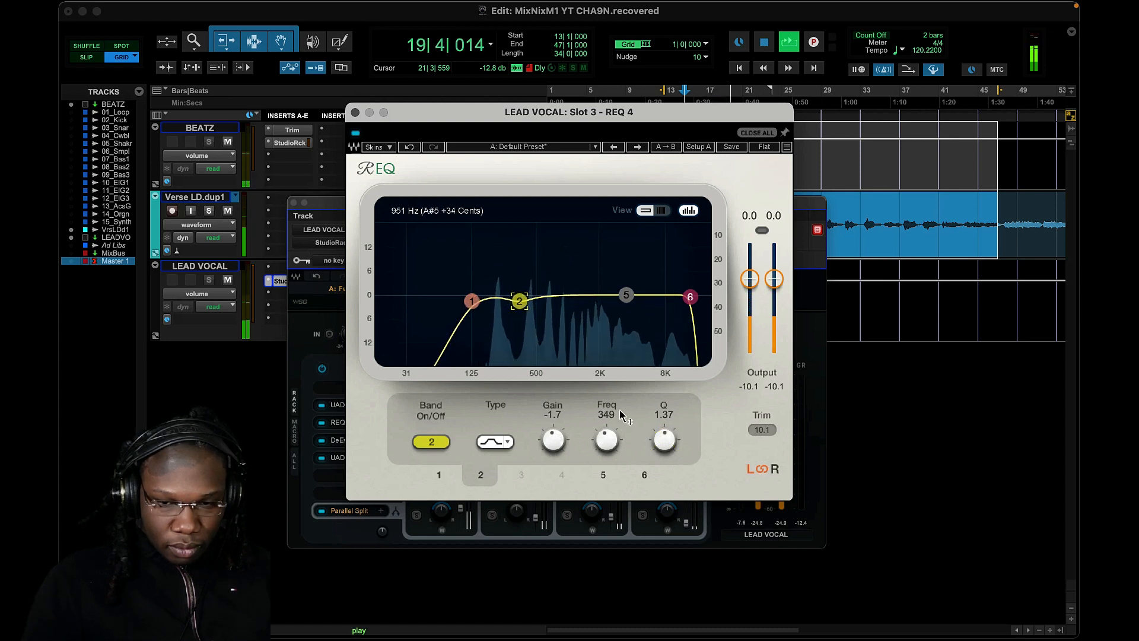
pyautogui.moveTo(657, 434); pyautogui.dragTo(664, 446)
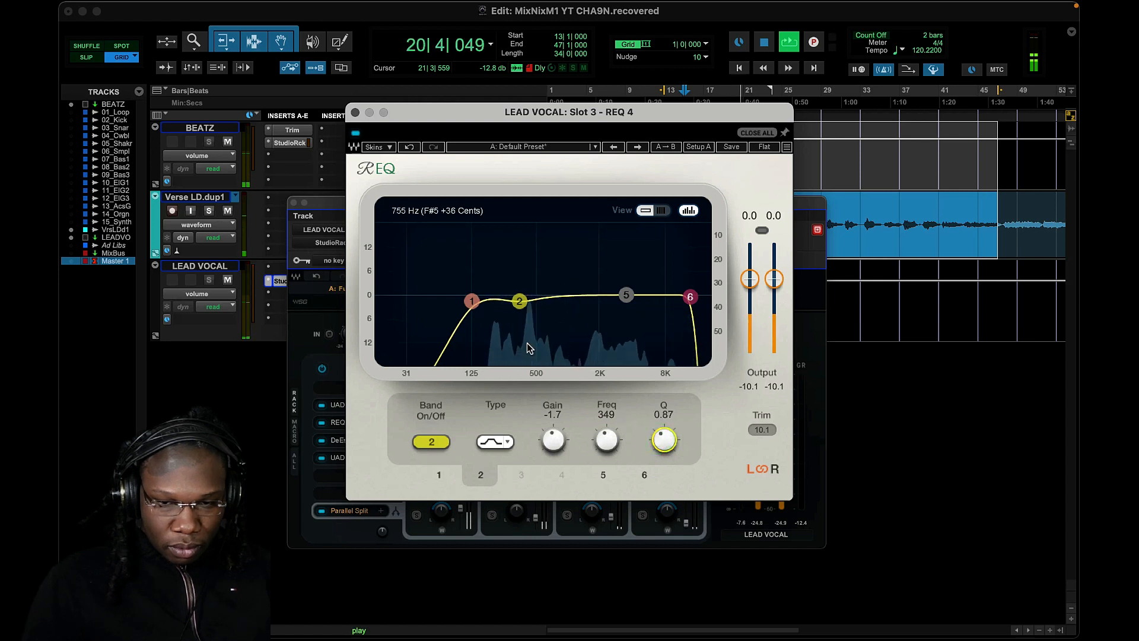
pyautogui.moveTo(519, 301)
pyautogui.mouseDown()
pyautogui.moveTo(529, 304)
pyautogui.moveTo(515, 302)
pyautogui.mouseUp()
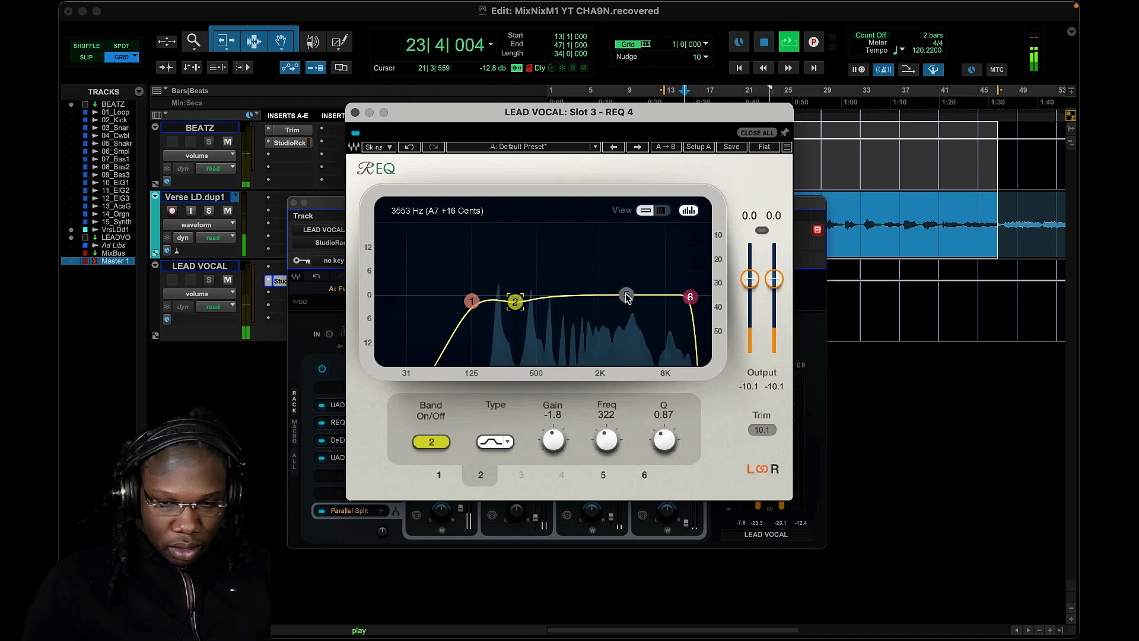
# Enable REQ 4's band 5 and boost 3551 Hz with a gain of 1.5 and a Q of 0.52
pyautogui.click(626, 295)
pyautogui.moveTo(625, 295); pyautogui.dragTo(627, 288)
pyautogui.moveTo(669, 441); pyautogui.dragTo(668, 442)
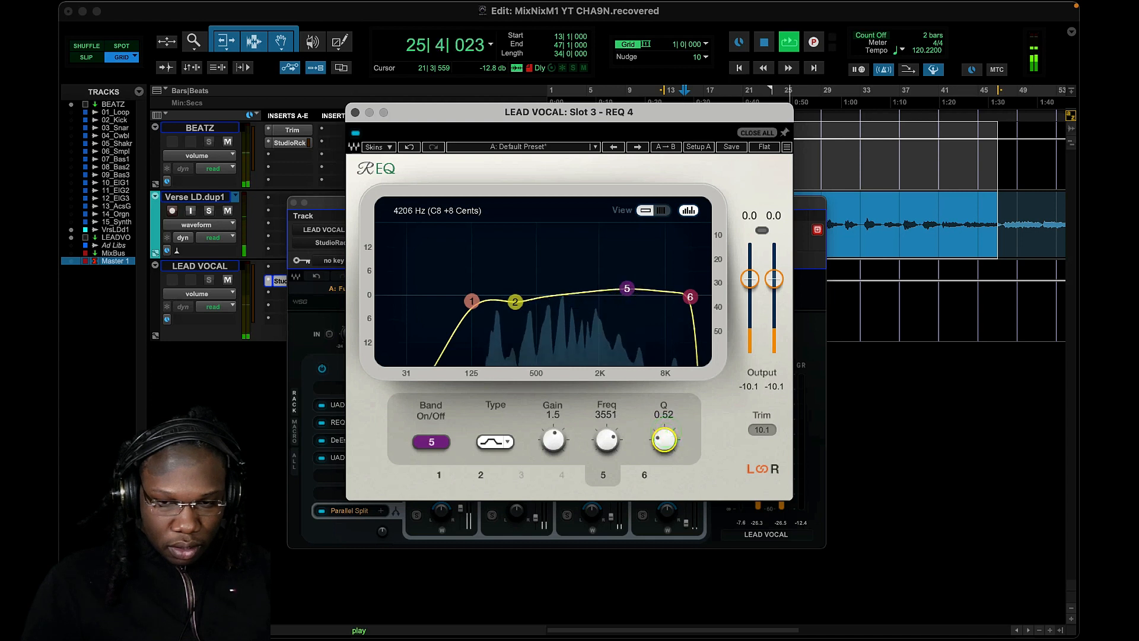
# Shift REQ 4's band 5 slightly higher in frequency, and move band 6's high cut to around 15.8 kHz with a lower Q
pyautogui.moveTo(627, 288); pyautogui.dragTo(694, 296)
pyautogui.click(515, 302)
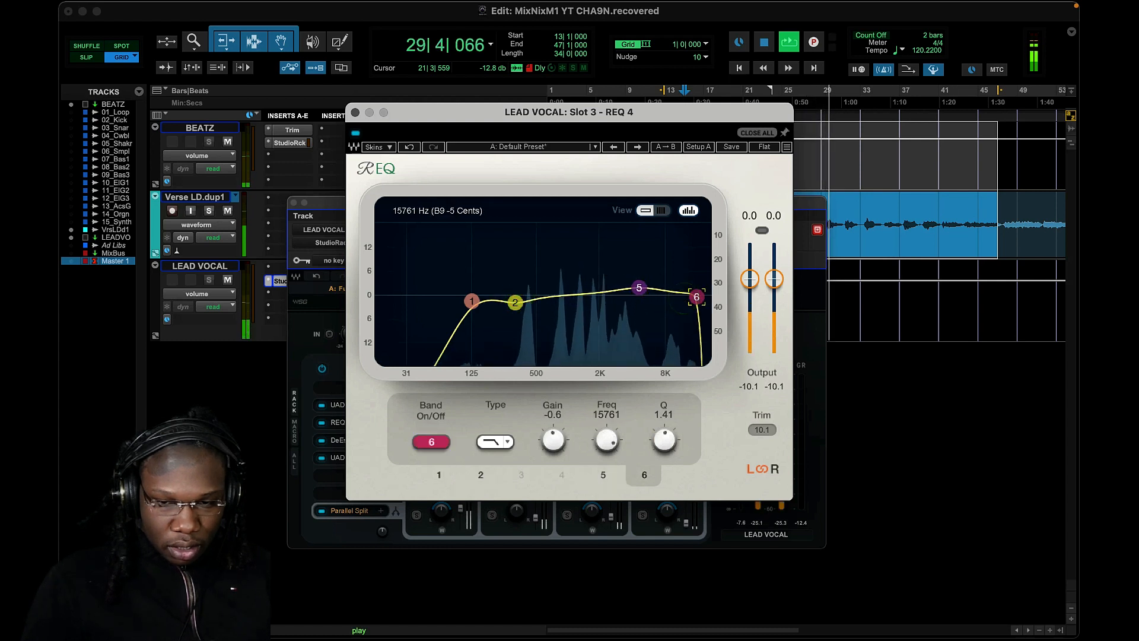
pyautogui.moveTo(664, 440); pyautogui.dragTo(663, 456)
pyautogui.moveTo(696, 294); pyautogui.dragTo(693, 296)
pyautogui.click(642, 286)
# Set band 1's low cut to 150 Hz with a lower Q, and band 2's cut to -3.6 at 422 Hz with a Q of 0.54
pyautogui.moveTo(515, 302); pyautogui.dragTo(520, 305)
pyautogui.moveTo(666, 437); pyautogui.dragTo(665, 440)
pyautogui.moveTo(520, 304); pyautogui.dragTo(479, 302)
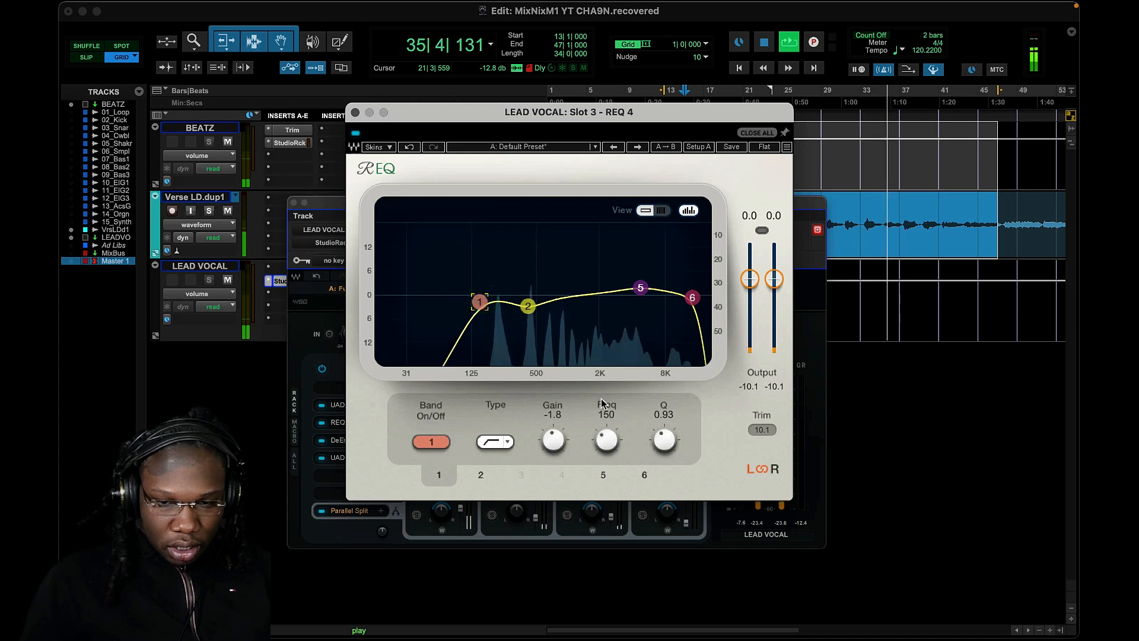
pyautogui.moveTo(667, 440); pyautogui.dragTo(665, 455)
pyautogui.click(527, 305)
pyautogui.moveTo(528, 306); pyautogui.dragTo(528, 310)
# Compare the vocal with REQ 4 bypassed, soften band 2 to -2.0 at 460 Hz with a Q of 0.38, and close the EQ
pyautogui.click(355, 133)
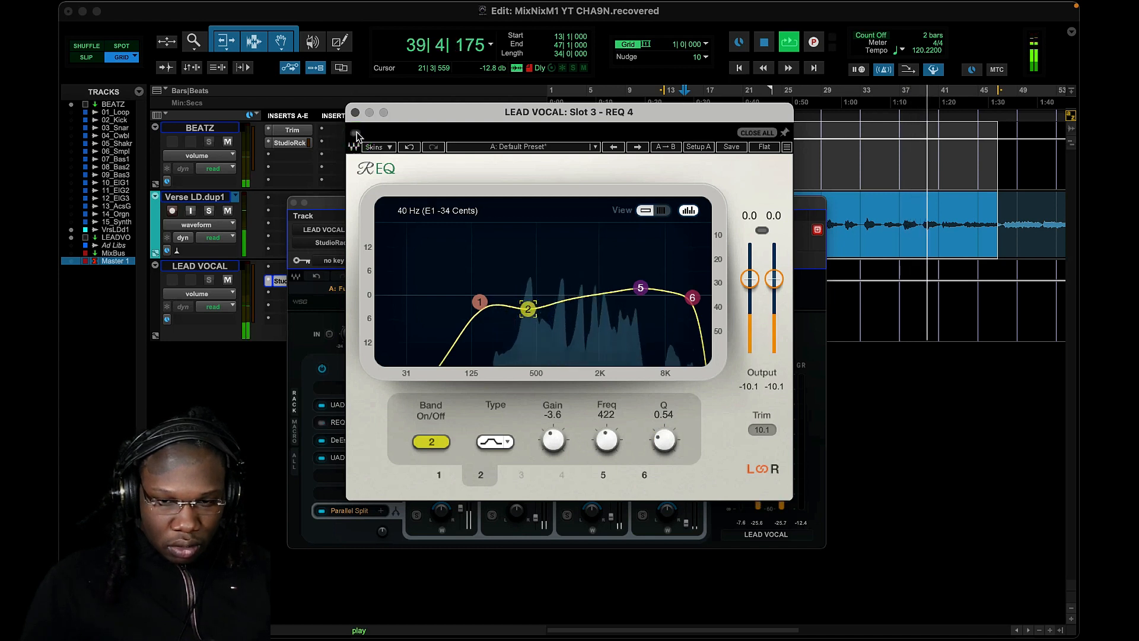
pyautogui.click(356, 133)
pyautogui.click(356, 134)
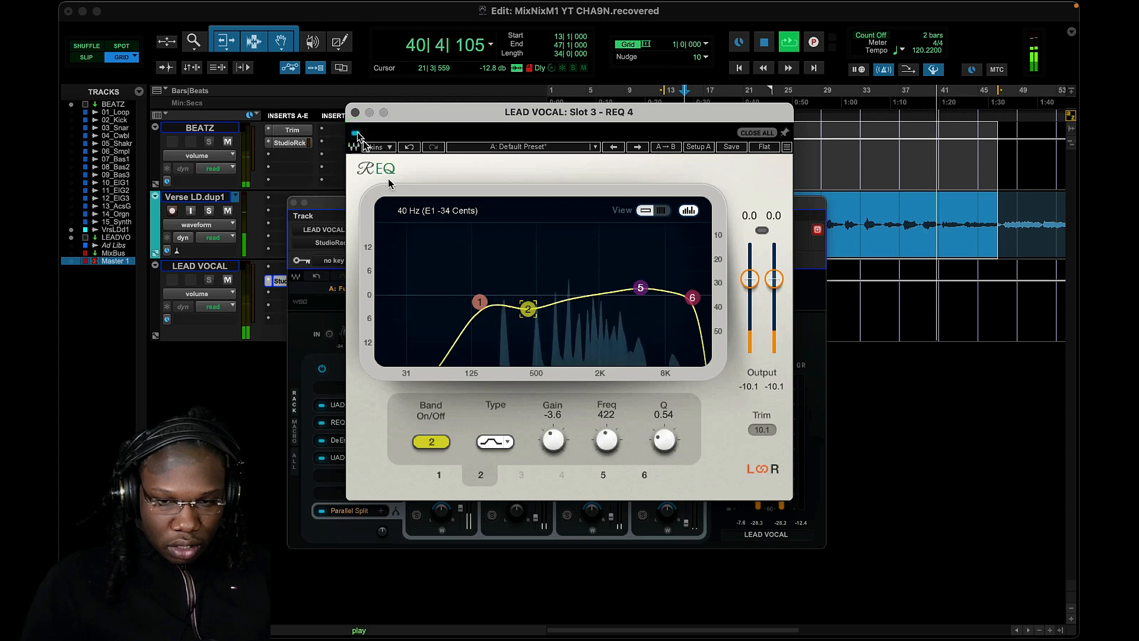
pyautogui.moveTo(526, 310); pyautogui.dragTo(534, 307)
pyautogui.moveTo(667, 442); pyautogui.dragTo(666, 447)
pyautogui.moveTo(535, 305); pyautogui.dragTo(533, 302)
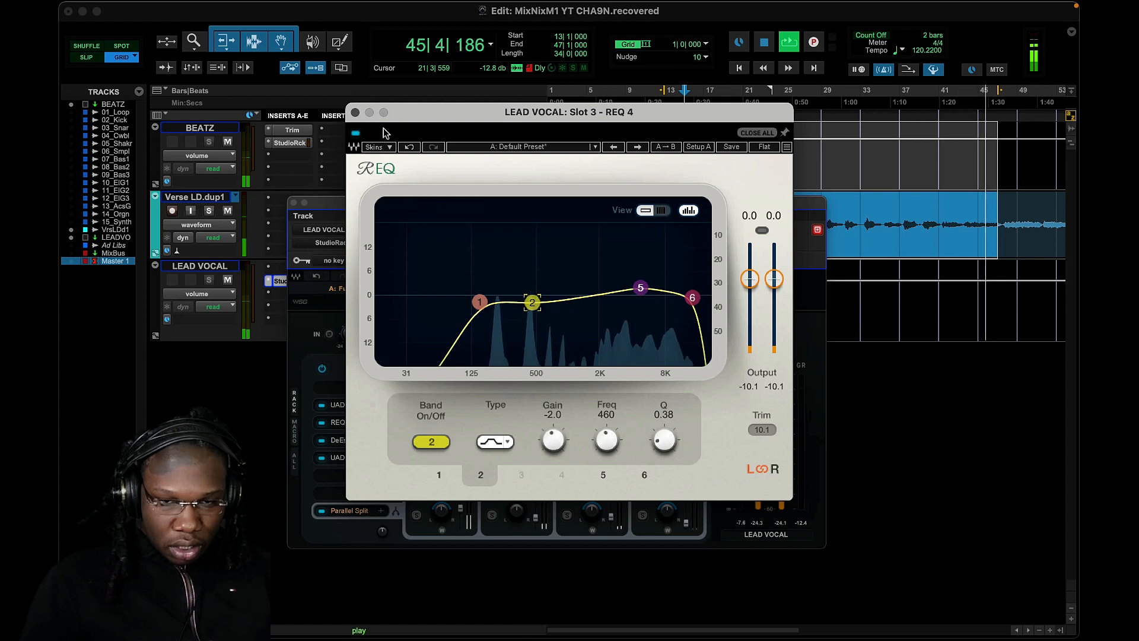
pyautogui.click(354, 112)
# Bypass the whole rack and raise its output fader to about -1.8 dB to audition the unprocessed vocal, then restore both settings and stop playback
pyautogui.click(322, 369)
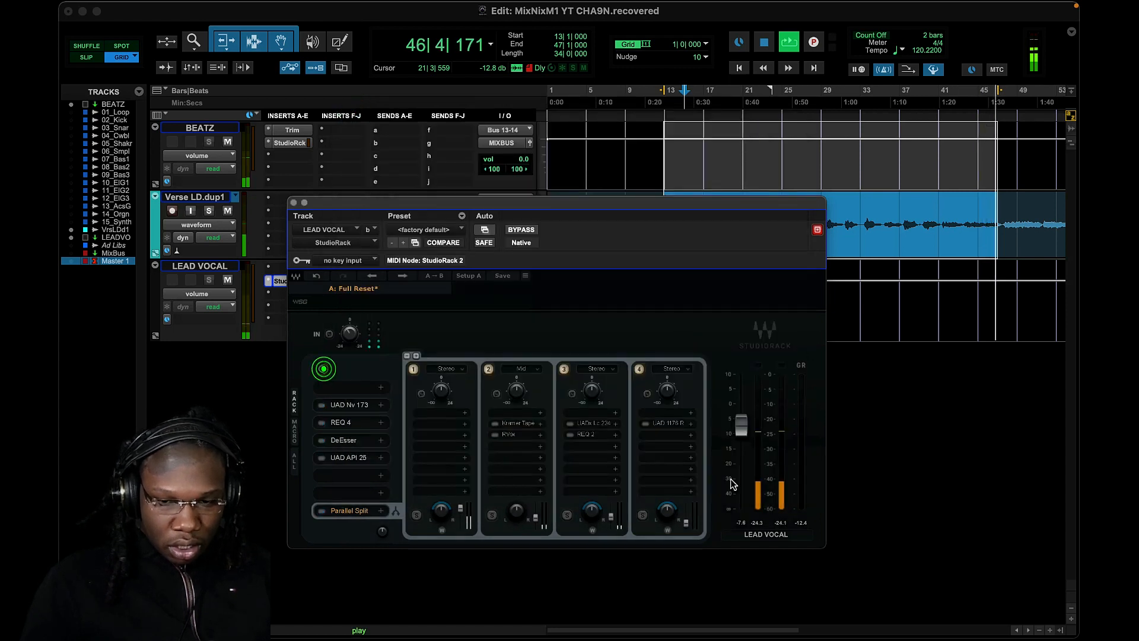
pyautogui.moveTo(742, 427); pyautogui.dragTo(741, 414)
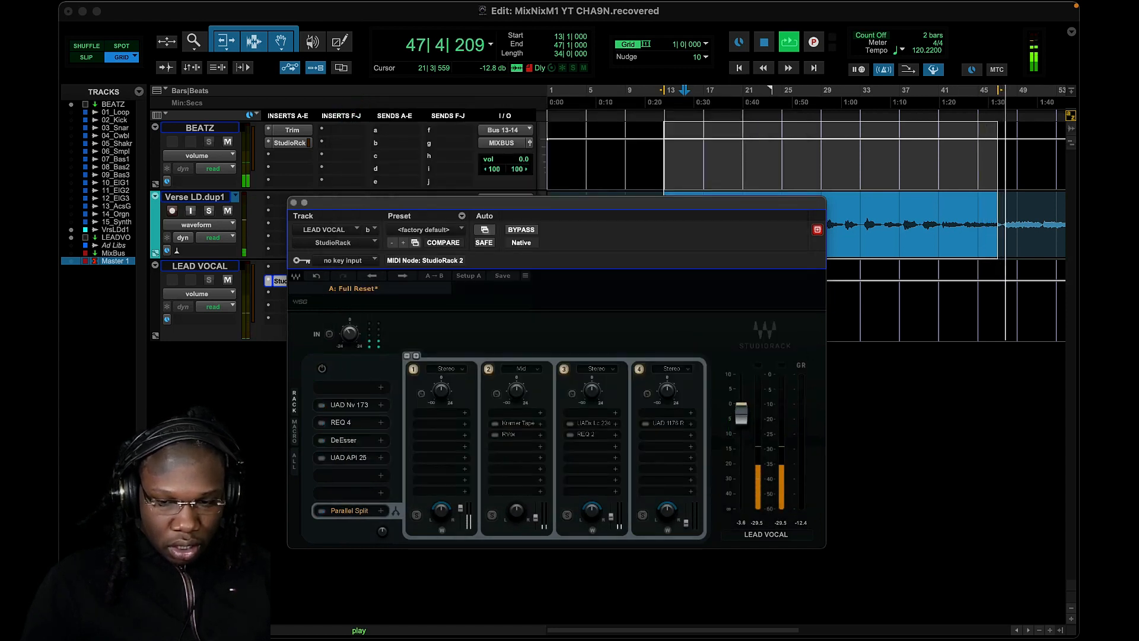
pyautogui.click(770, 43)
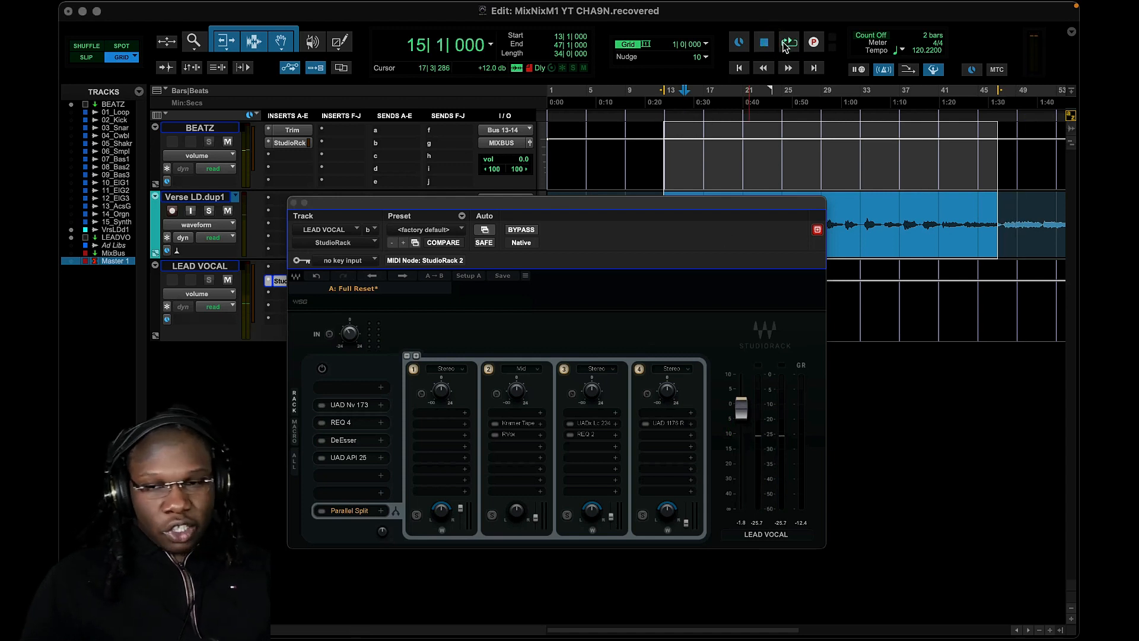
pyautogui.click(788, 42)
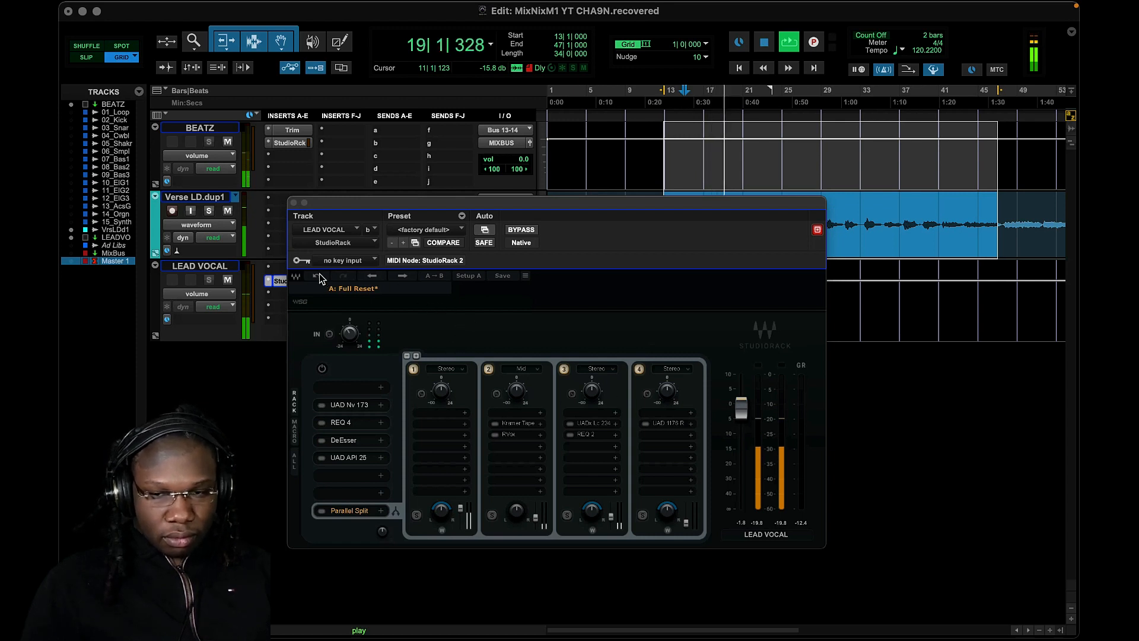
pyautogui.moveTo(488, 200); pyautogui.dragTo(394, 271)
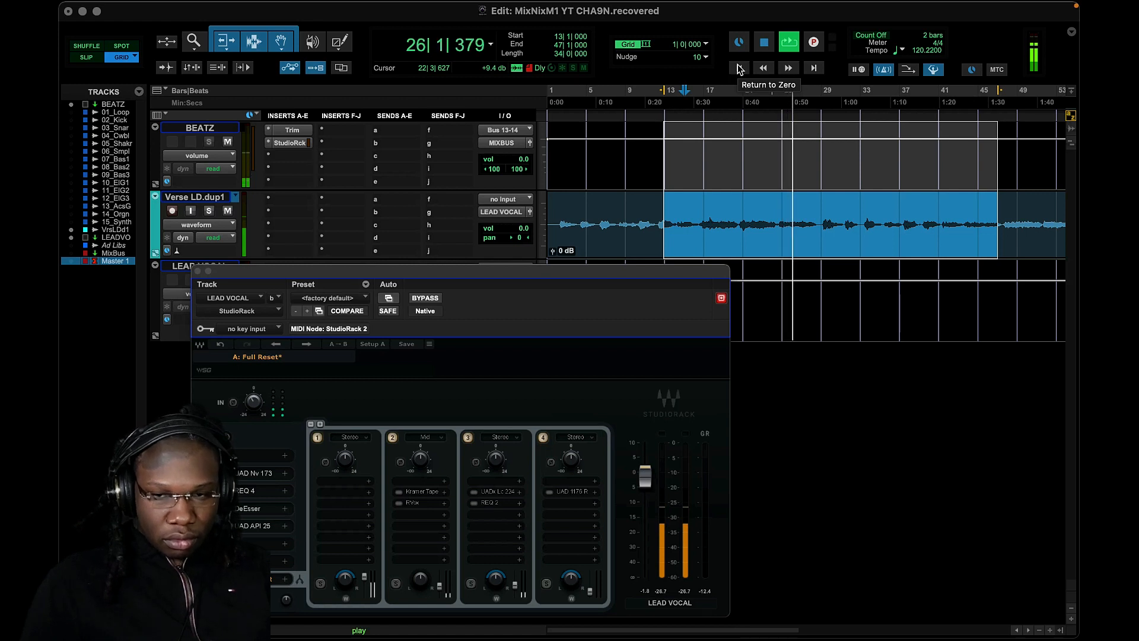
pyautogui.click(764, 41)
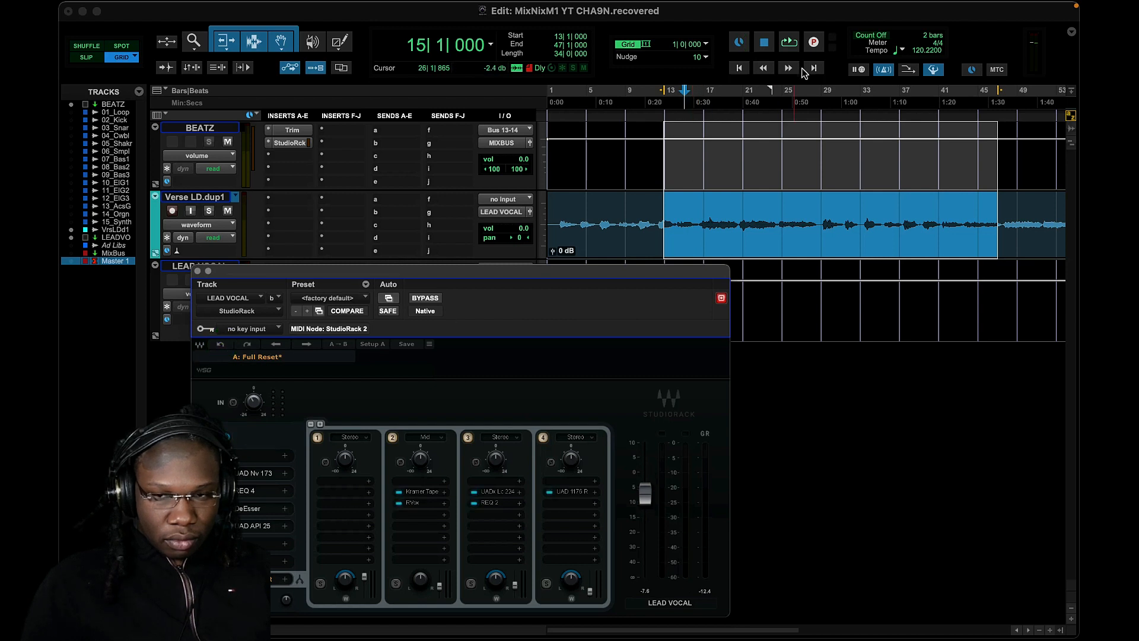
# Play the processed verse, set the StudioRack output fader to about -8.1 dB, and stop playback
pyautogui.click(789, 42)
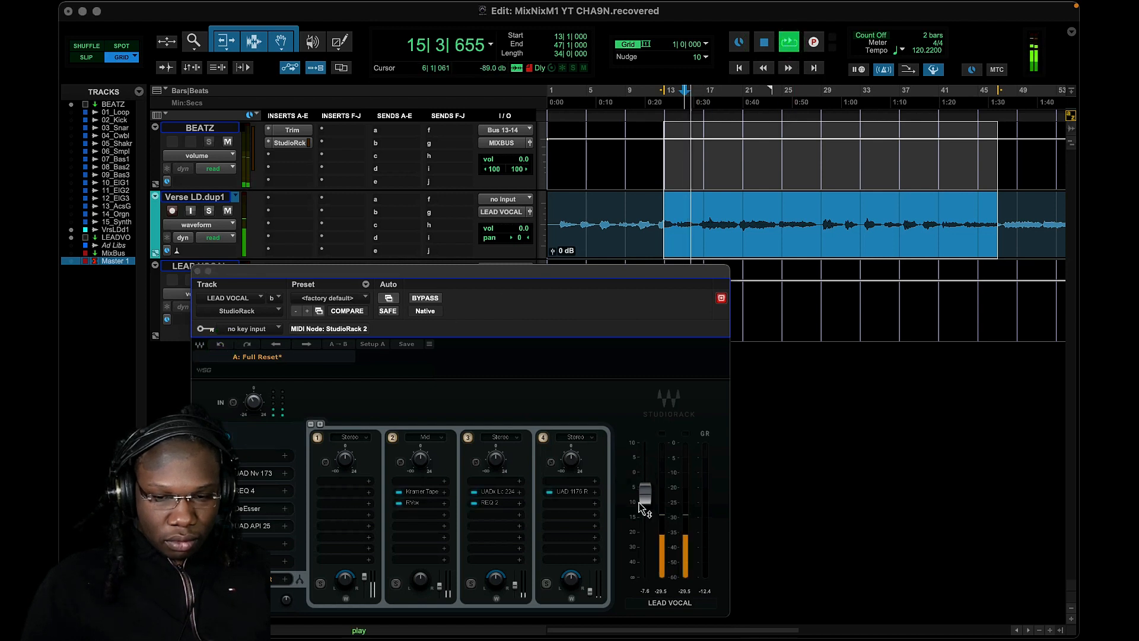
pyautogui.click(645, 494)
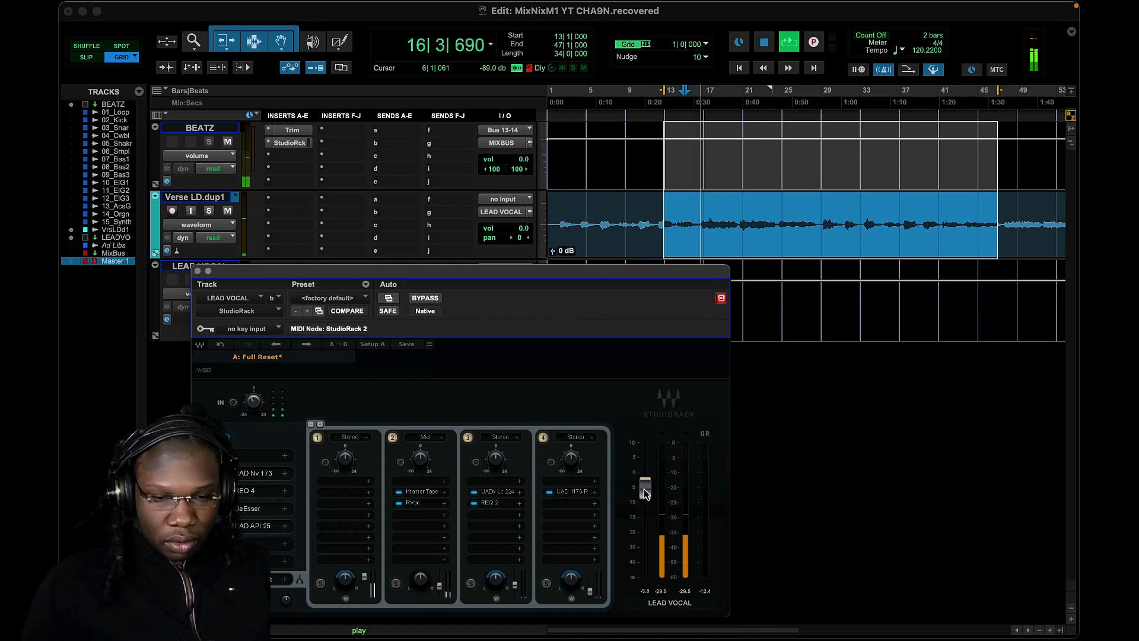
pyautogui.click(643, 490)
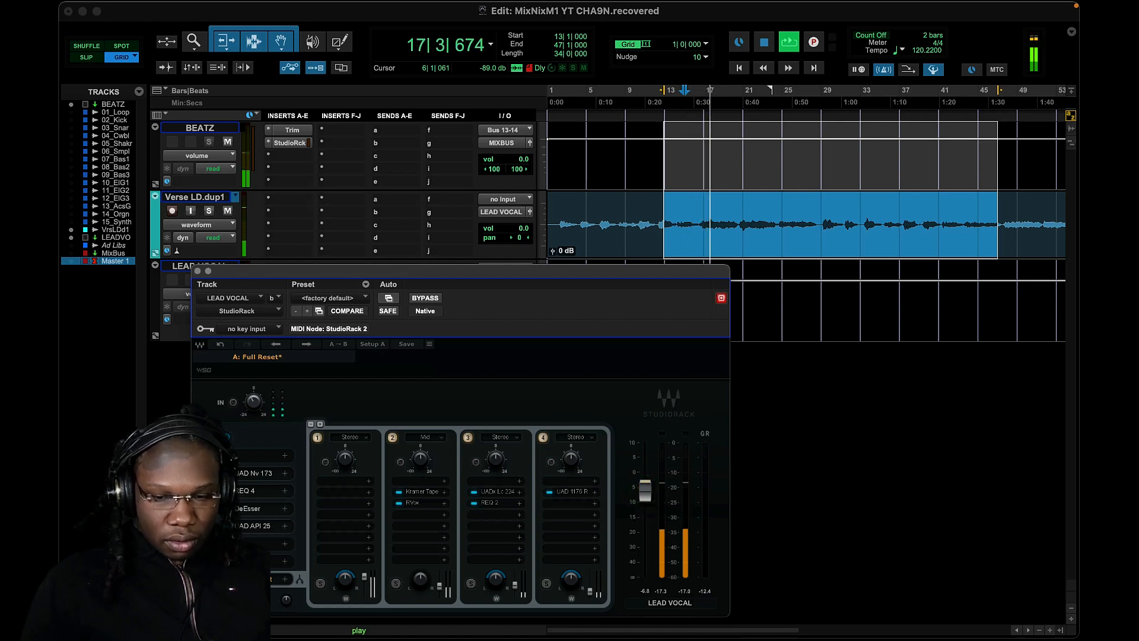
pyautogui.click(644, 490)
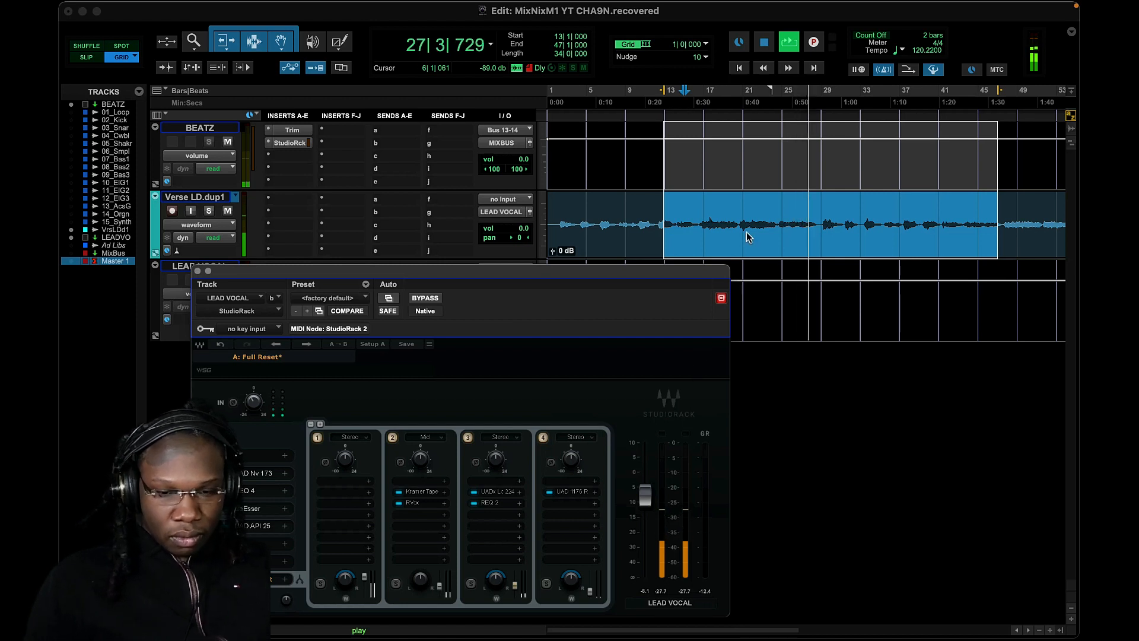
pyautogui.click(764, 42)
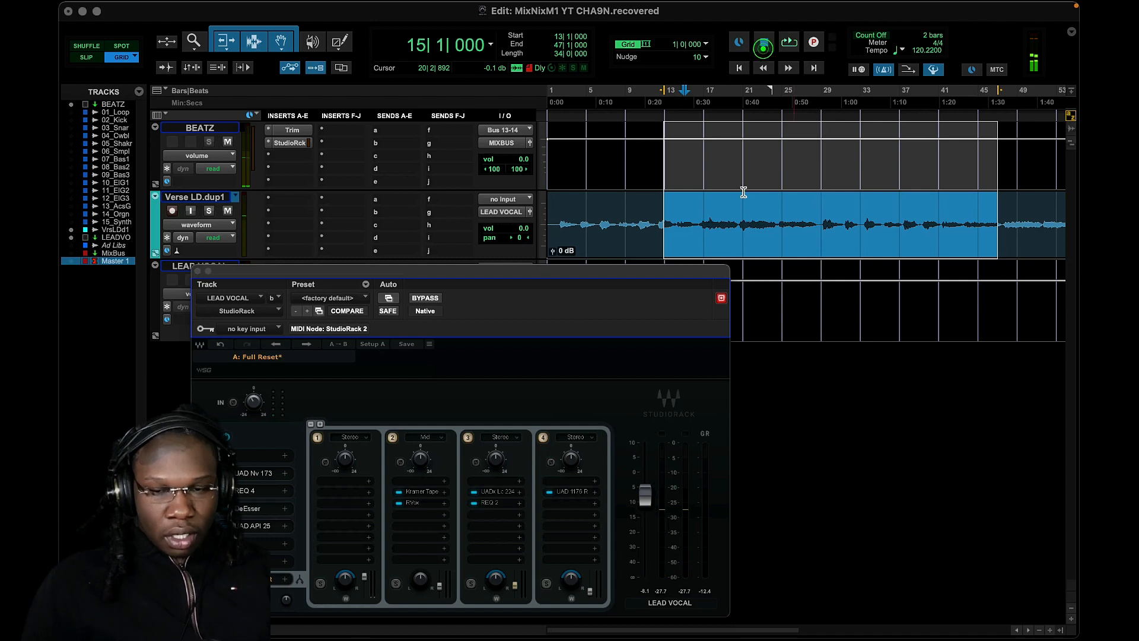
# Inspect Kramer Tape in parallel chain 2, including its Delay presets and controls, and close its window
pyautogui.click(426, 492)
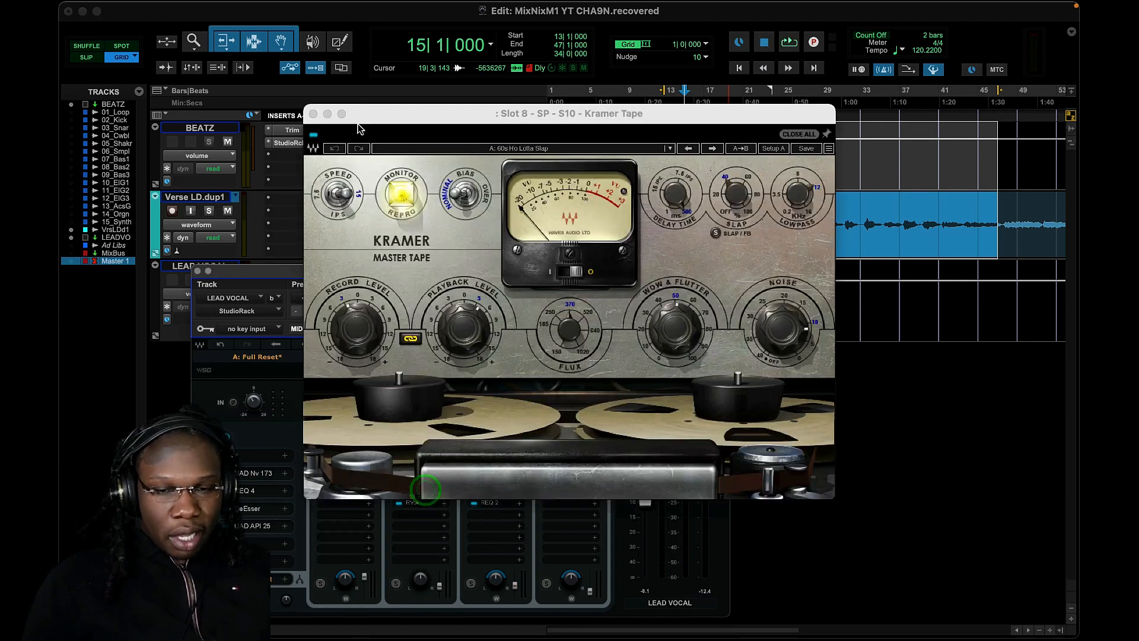
pyautogui.rightClick(598, 161)
pyautogui.moveTo(663, 439)
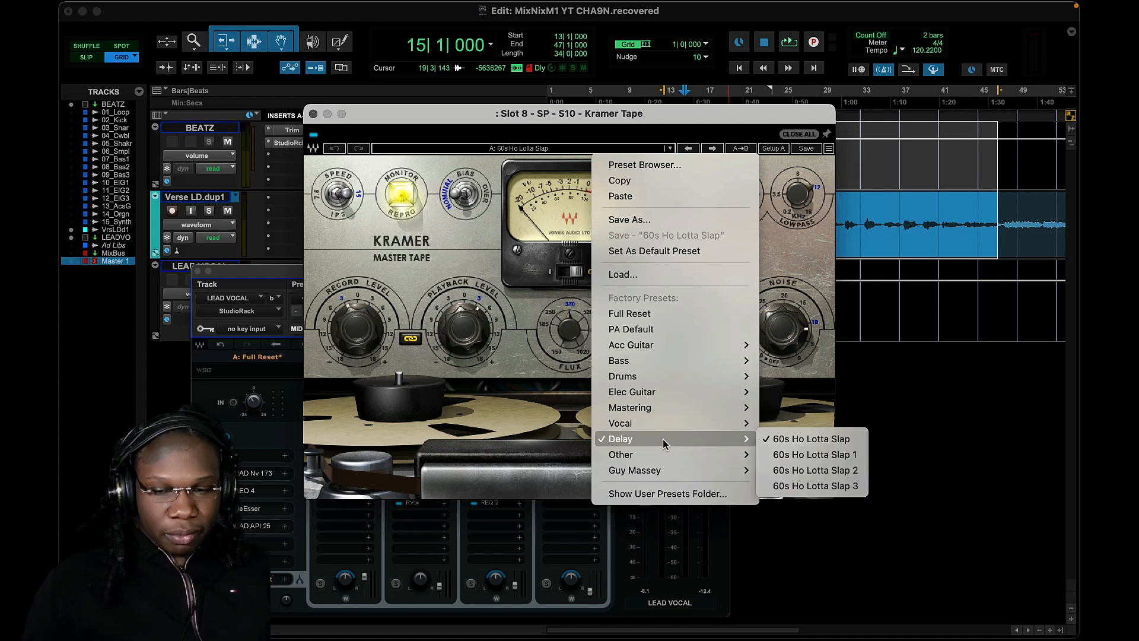
pyautogui.click(314, 115)
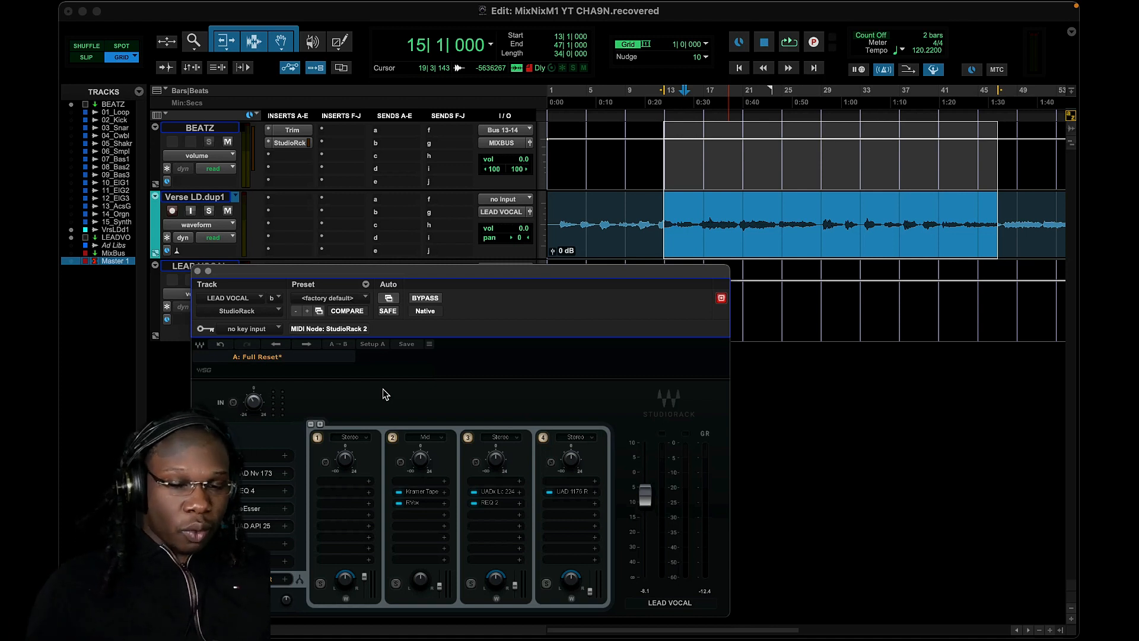
pyautogui.click(426, 493)
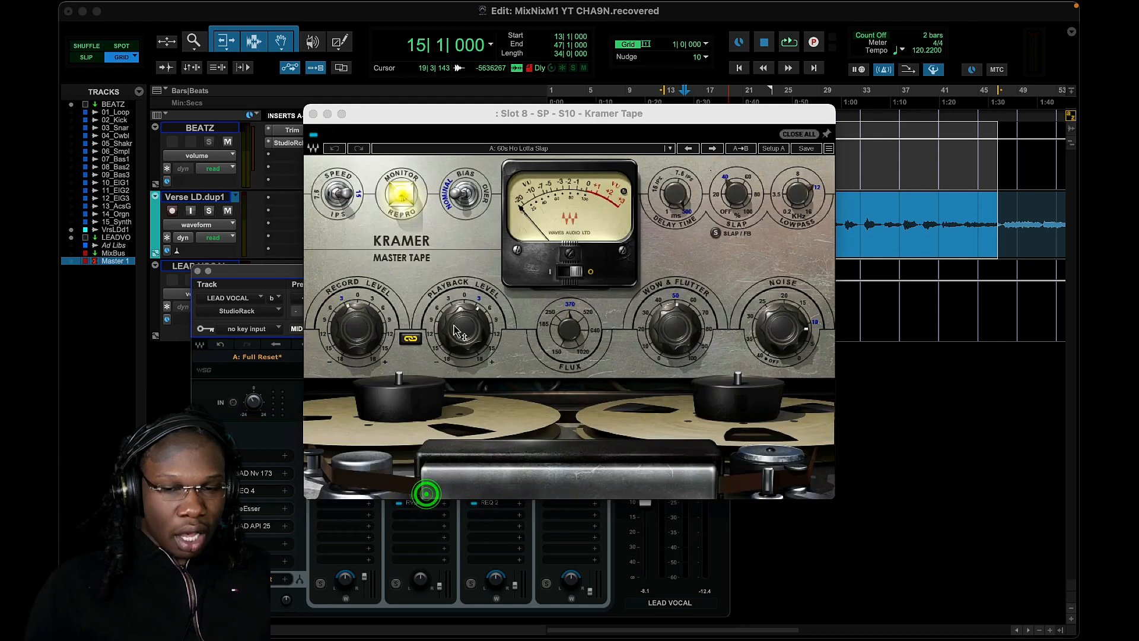
pyautogui.click(314, 114)
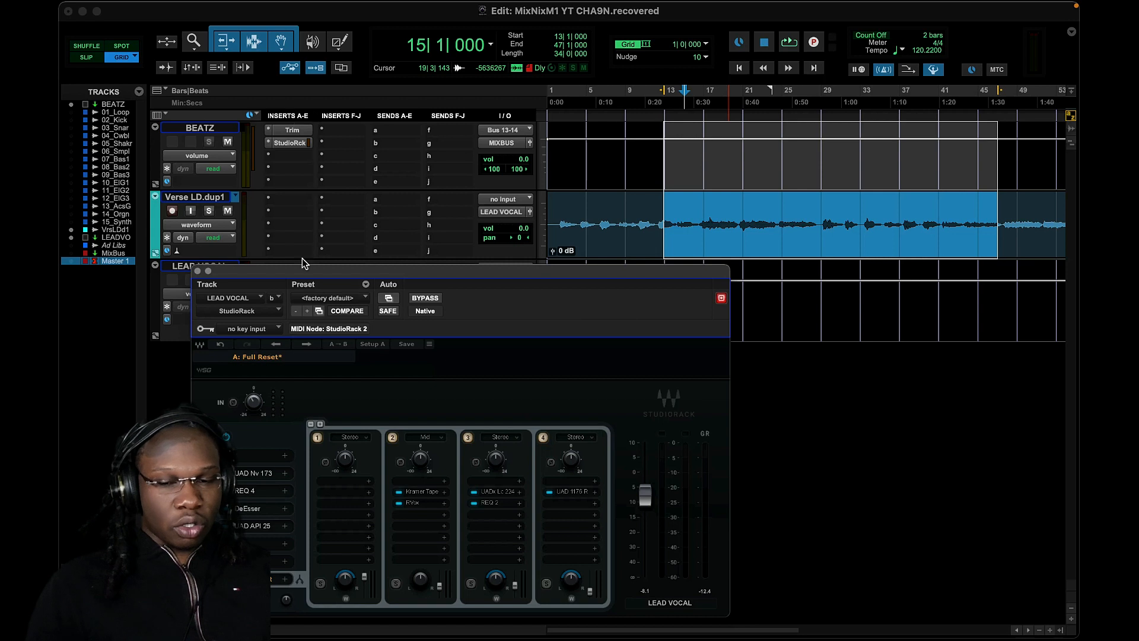
# Review the RVox settings alongside Kramer Tape in parallel chain 2, closing both plugin windows
pyautogui.click(422, 503)
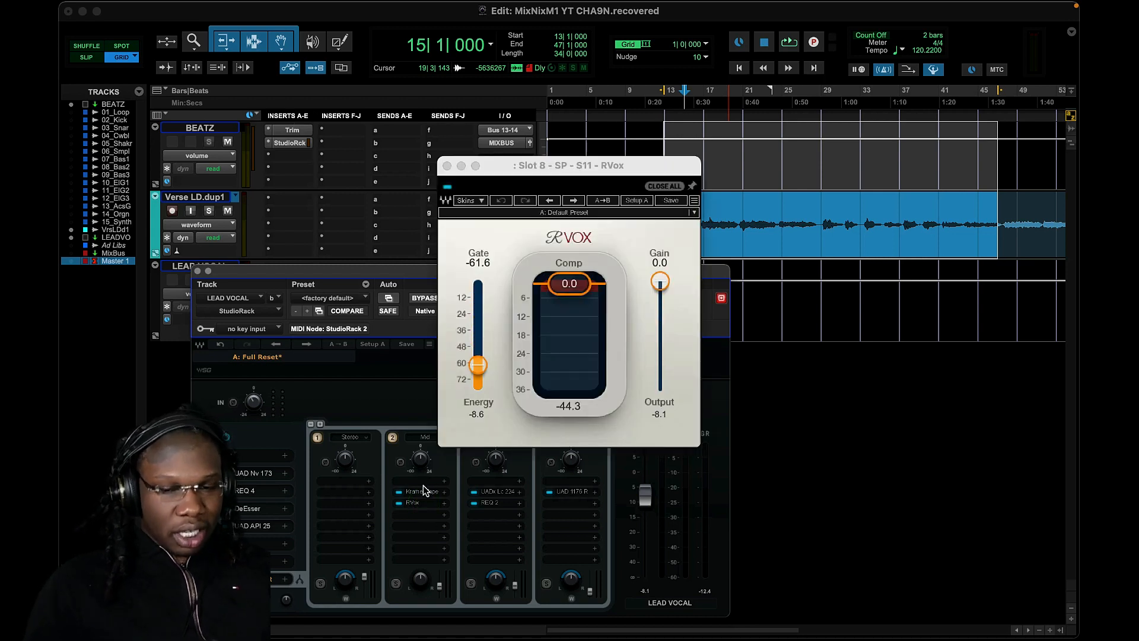
pyautogui.click(424, 488)
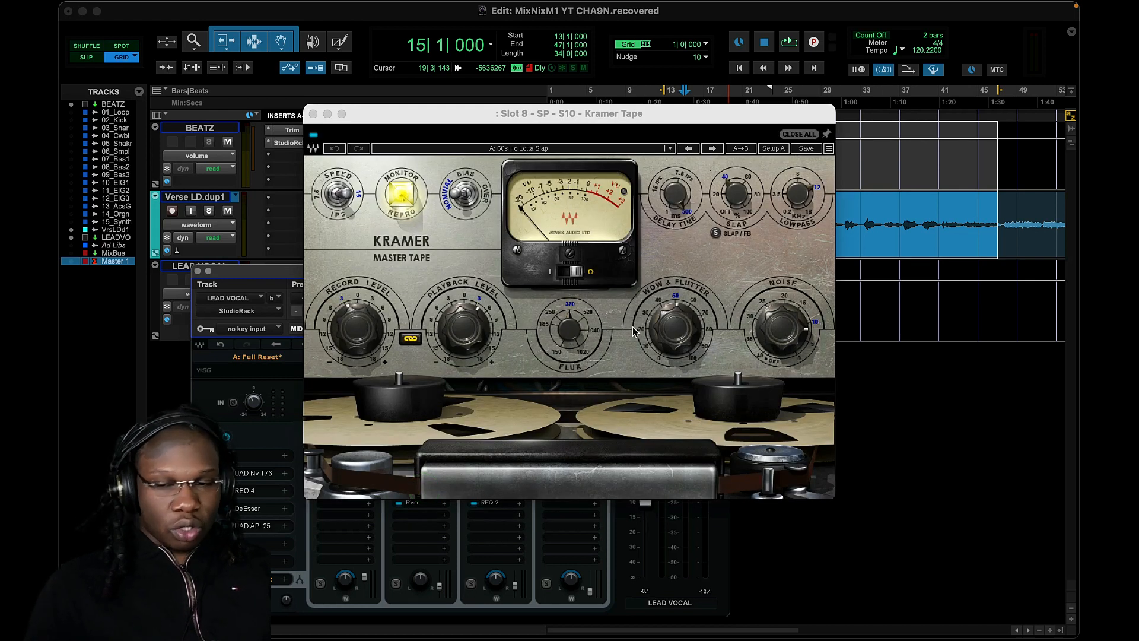
pyautogui.click(313, 114)
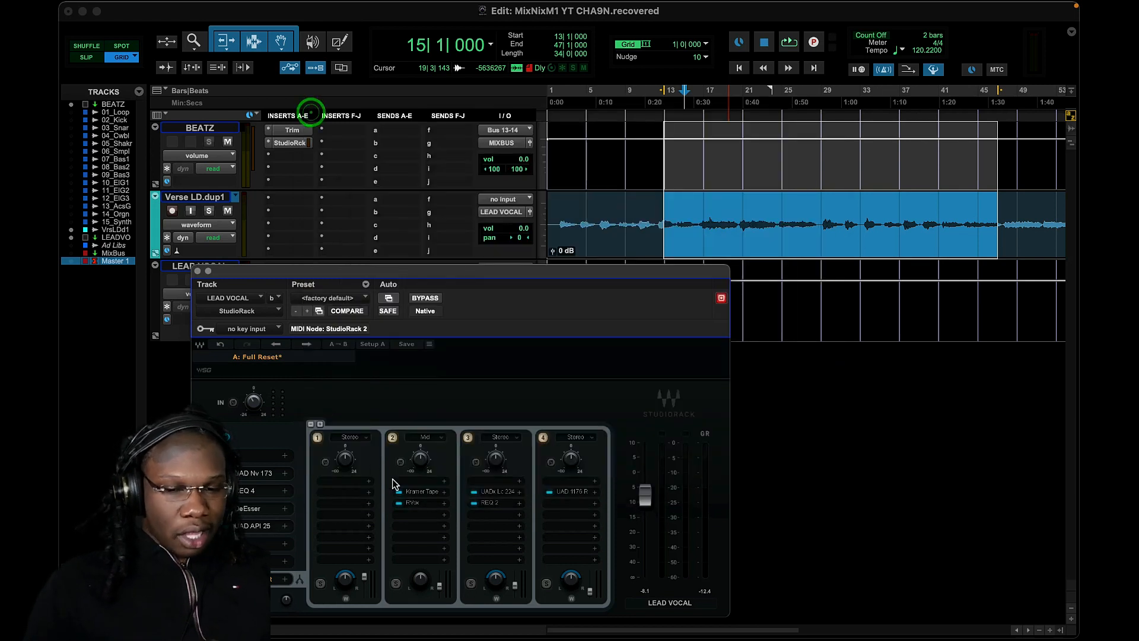
pyautogui.click(413, 503)
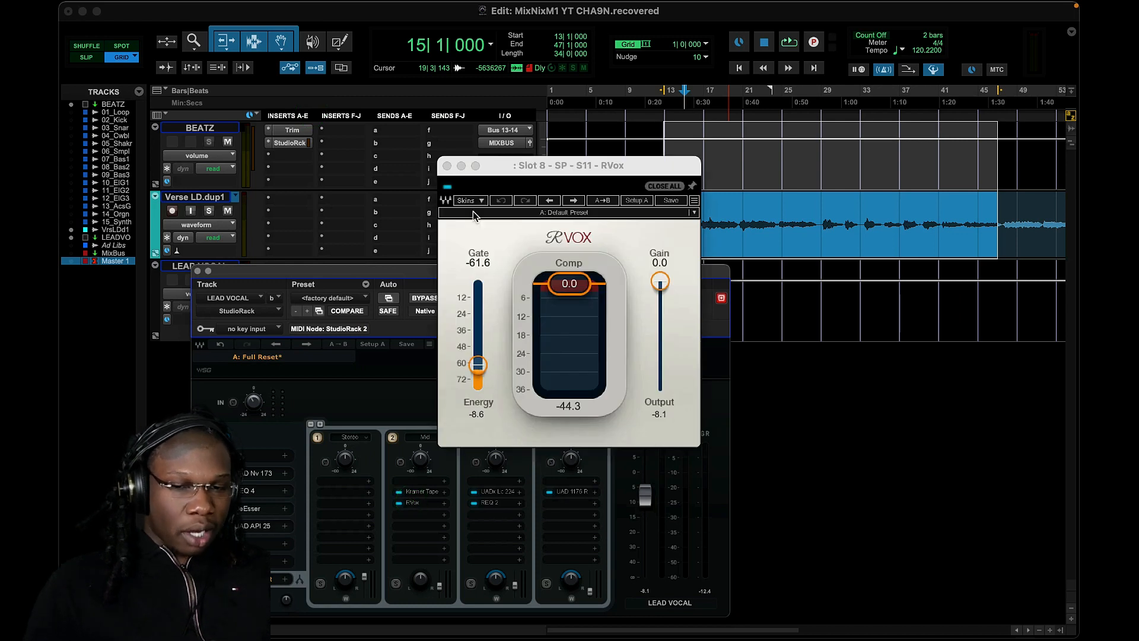
pyautogui.click(448, 166)
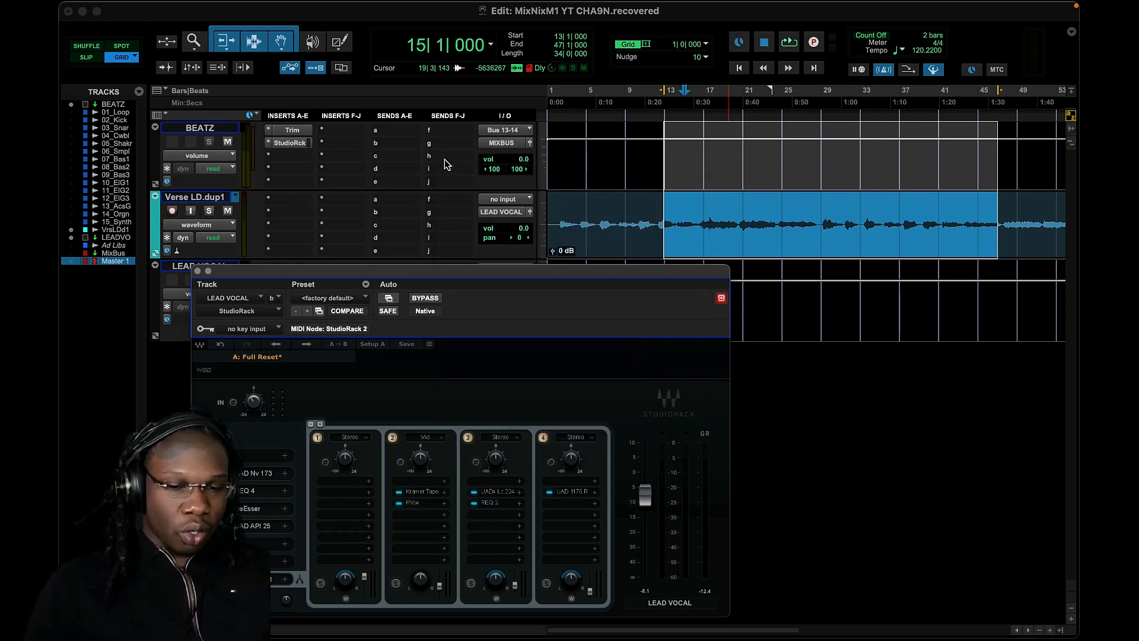